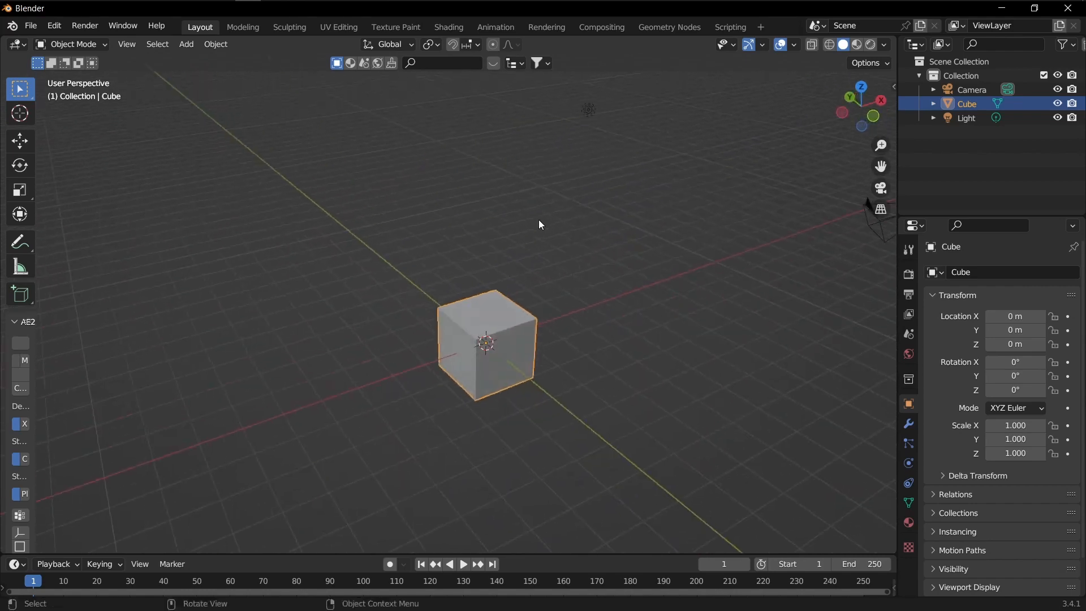
Step: Delete the default cube from the scene
key("x")
left_click(488, 315)
middle_click_drag(488, 316, 430, 294)
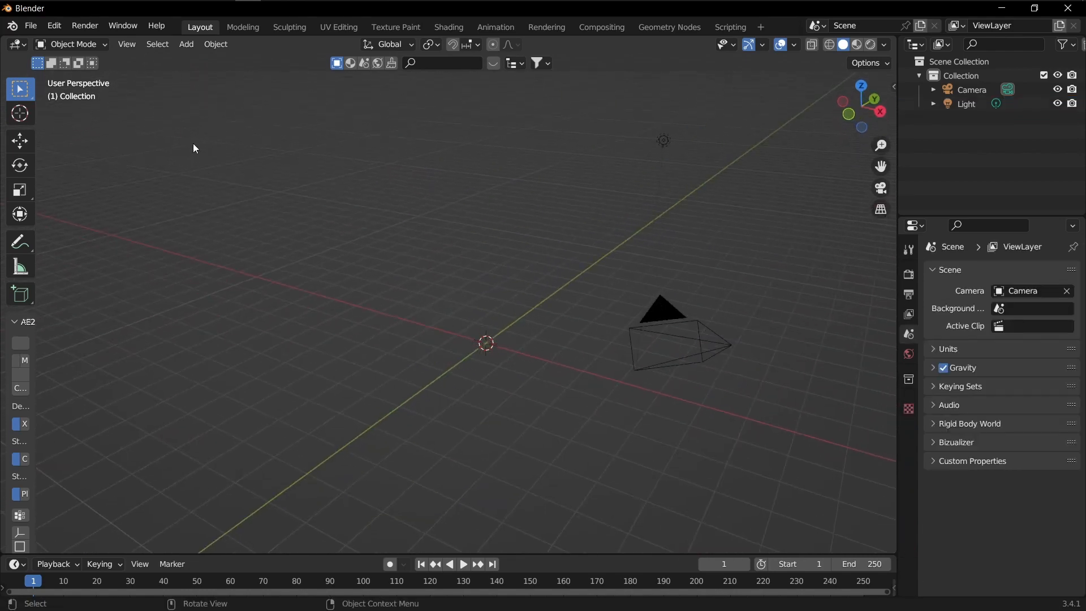
Step: Switch the viewport to orthographic projection and look at the scene from the front
left_click(127, 44)
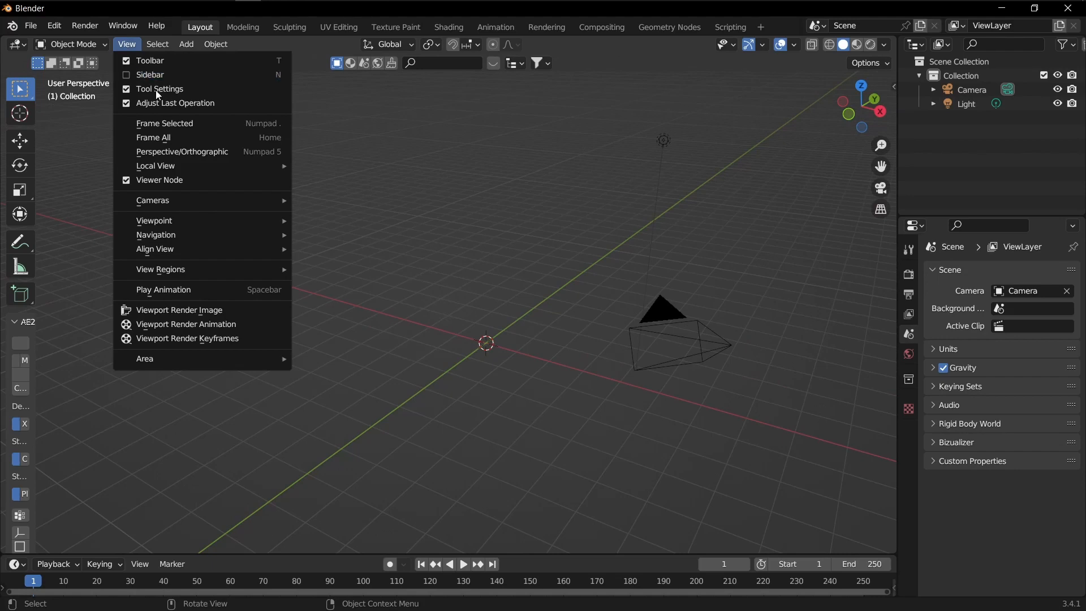
left_click(203, 155)
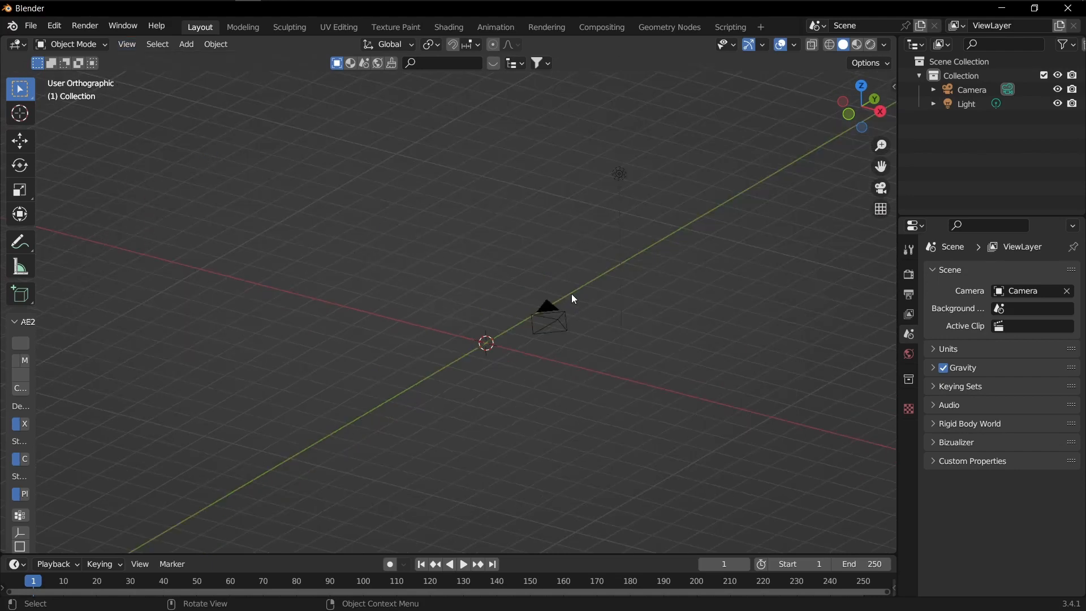
key("KP_1")
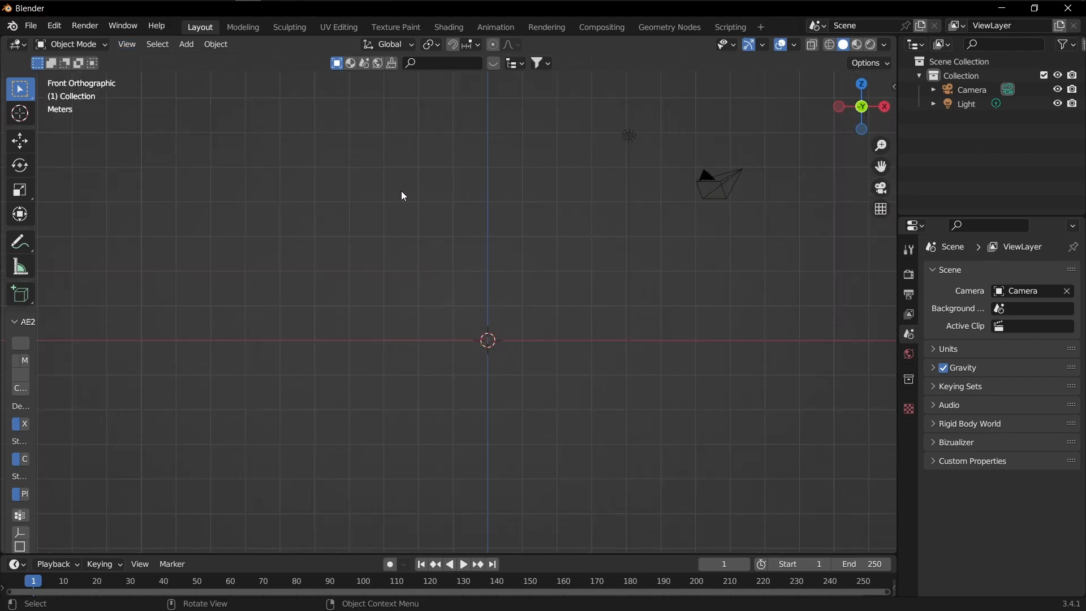
Step: Add a cylinder mesh at the world origin
scroll(460, 227, "up", 3, "shift")
key("shift+a")
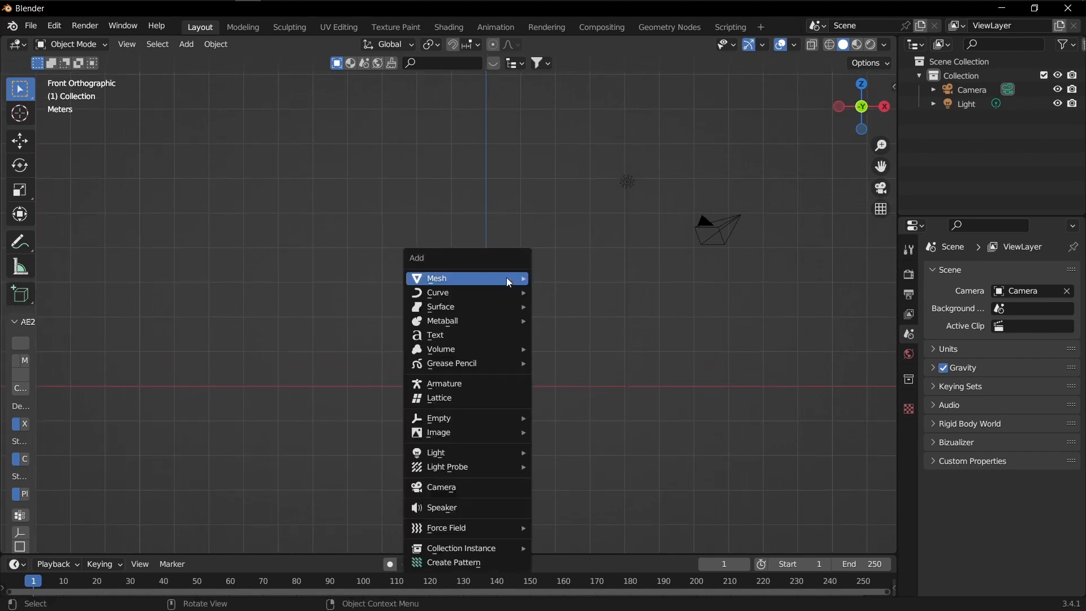
mouse_move(507, 277)
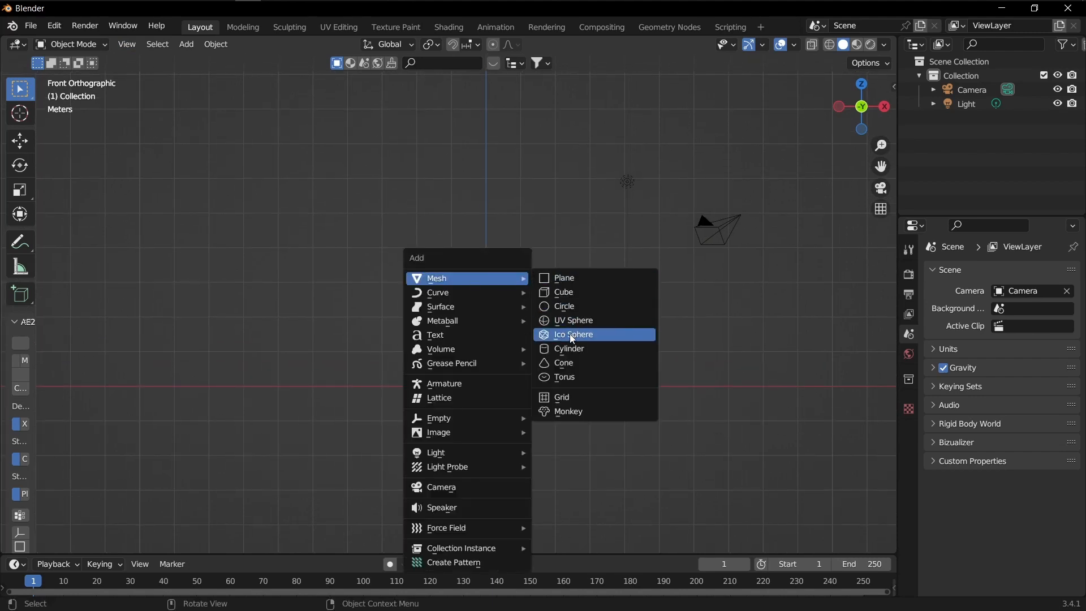
left_click(577, 347)
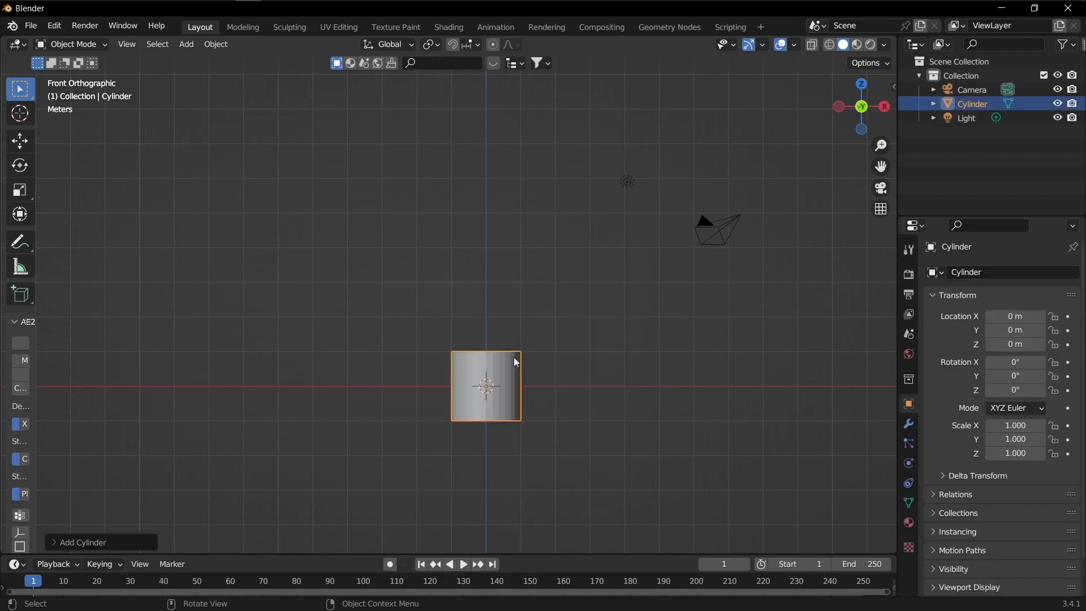
Step: Enter Edit Mode on the cylinder and scale its whole mesh by 0.1
scroll(481, 386, "up", 5)
key("ctrl+Tab")
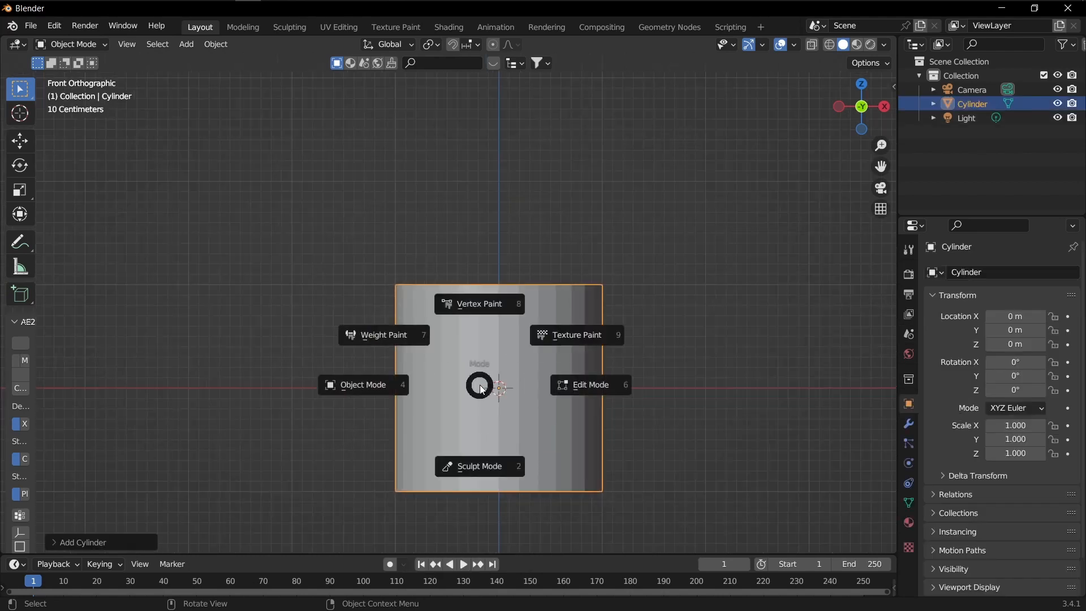
left_click(567, 409)
type("s")
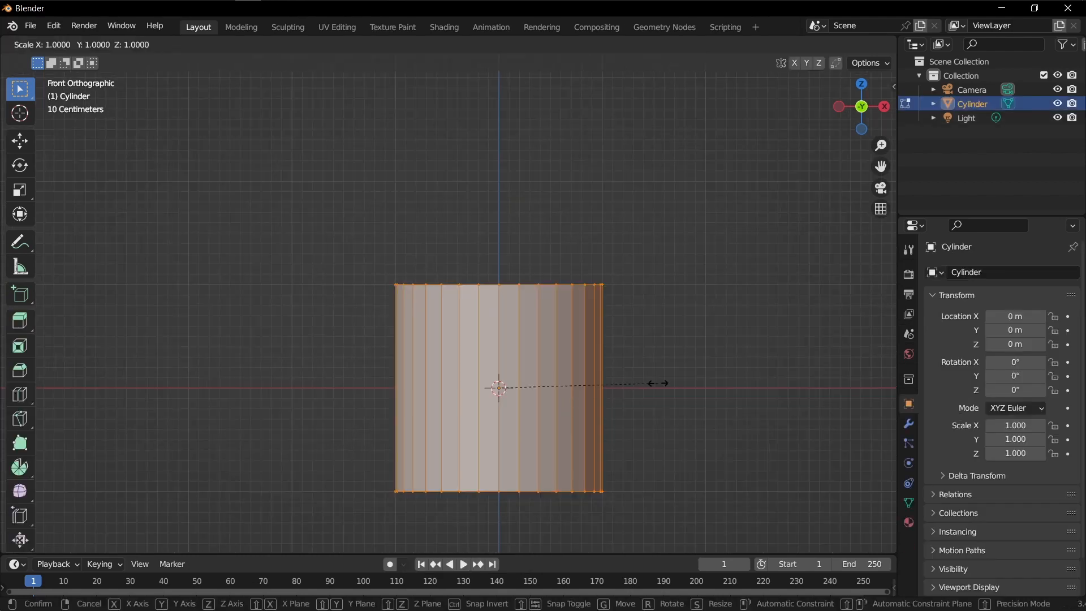
type(".1")
key("Return")
scroll(485, 407, "up", 3)
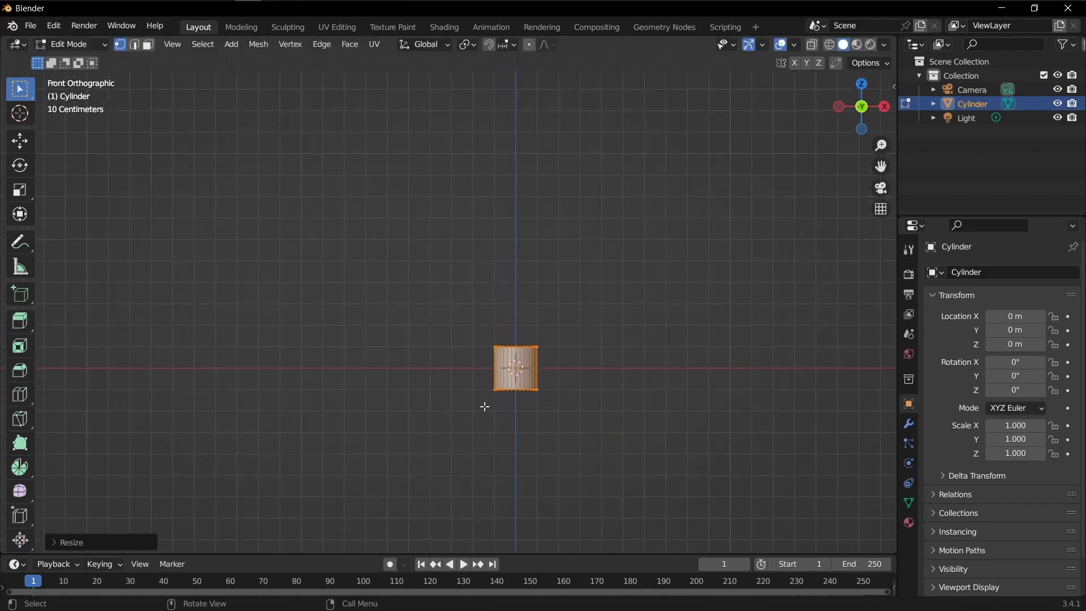
Step: Move the cylinder mesh up along the Z axis by about 0.1 m so its base sits at the origin
scroll(533, 390, "up", 8)
key("g")
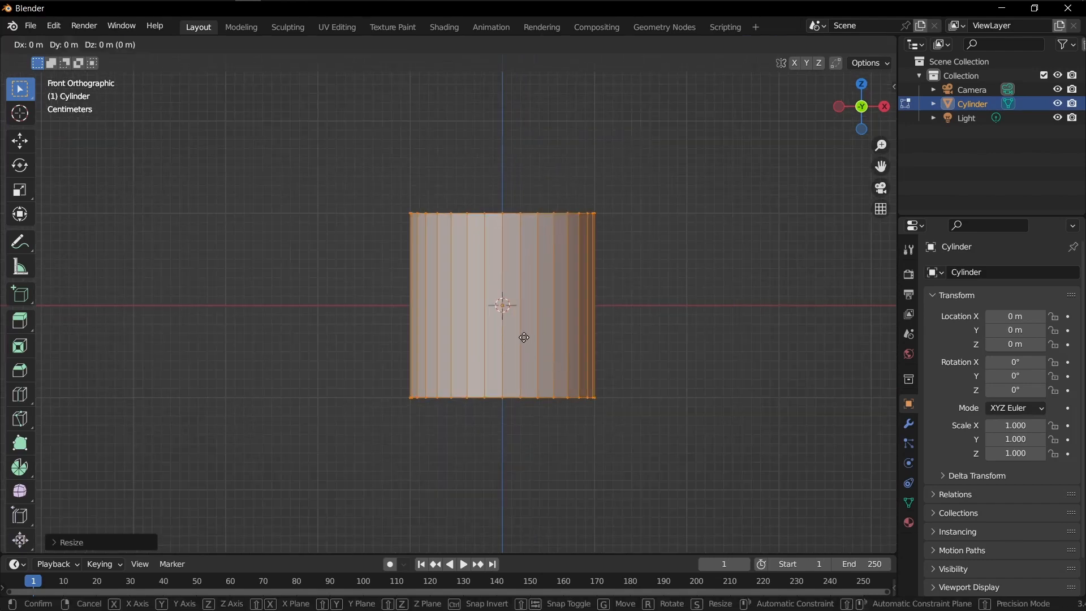
key("z")
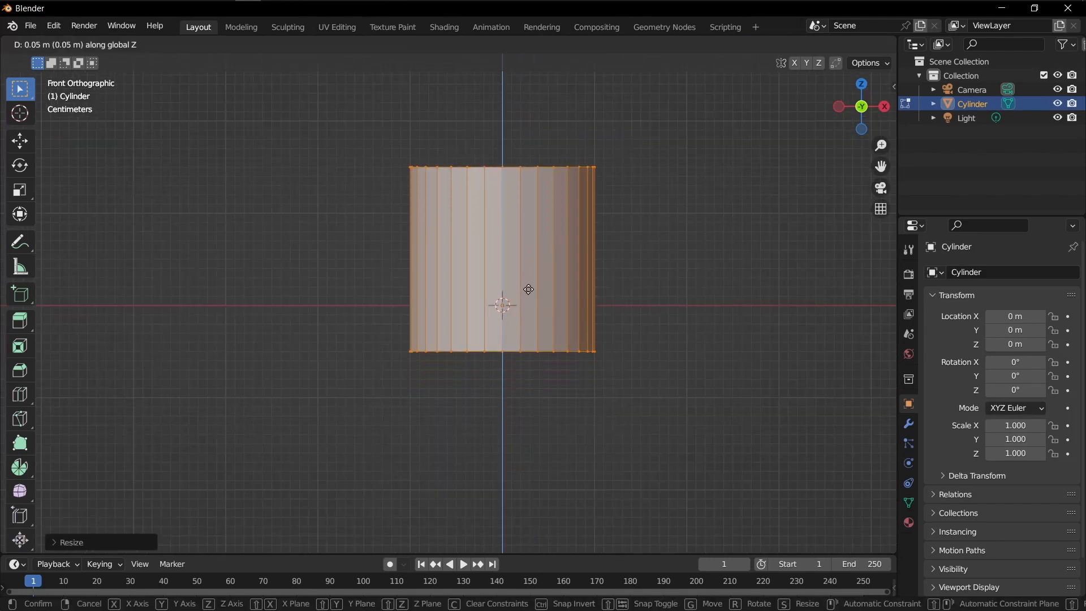
left_click(528, 245)
Step: Switch to face selection and delete the cylinder's top face to open the container
middle_click_drag(588, 250, 560, 300)
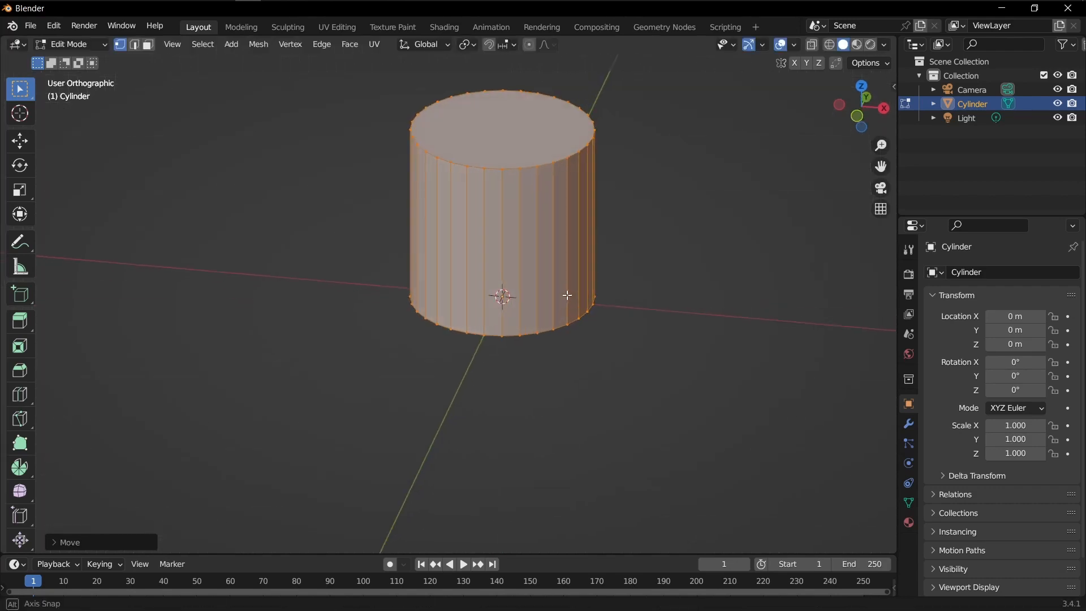
left_click(149, 45)
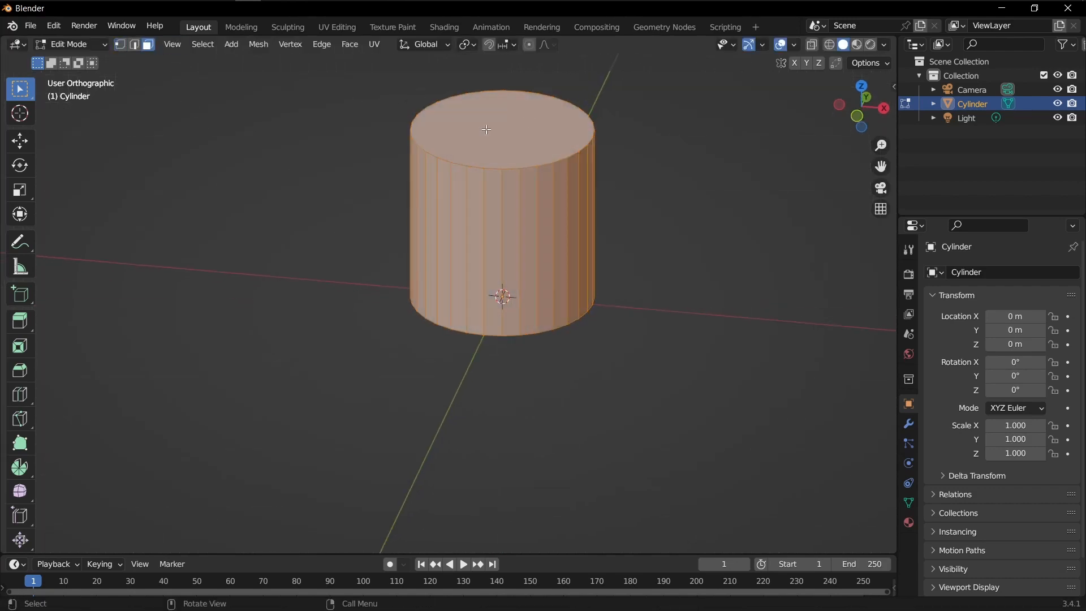
middle_click_drag(558, 131, 565, 182, "shift")
left_click(585, 208)
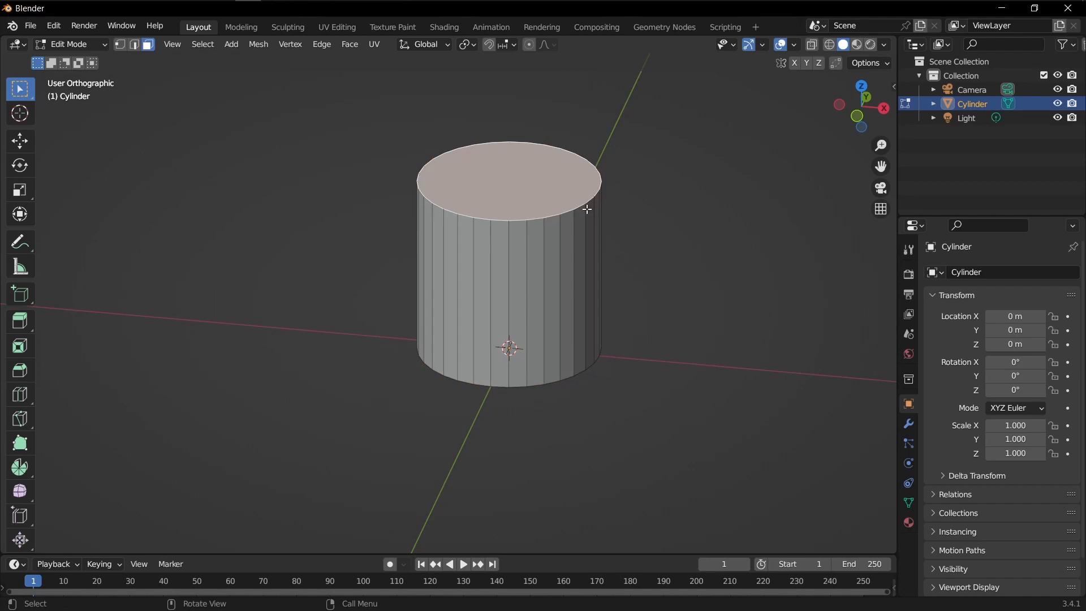
key("x")
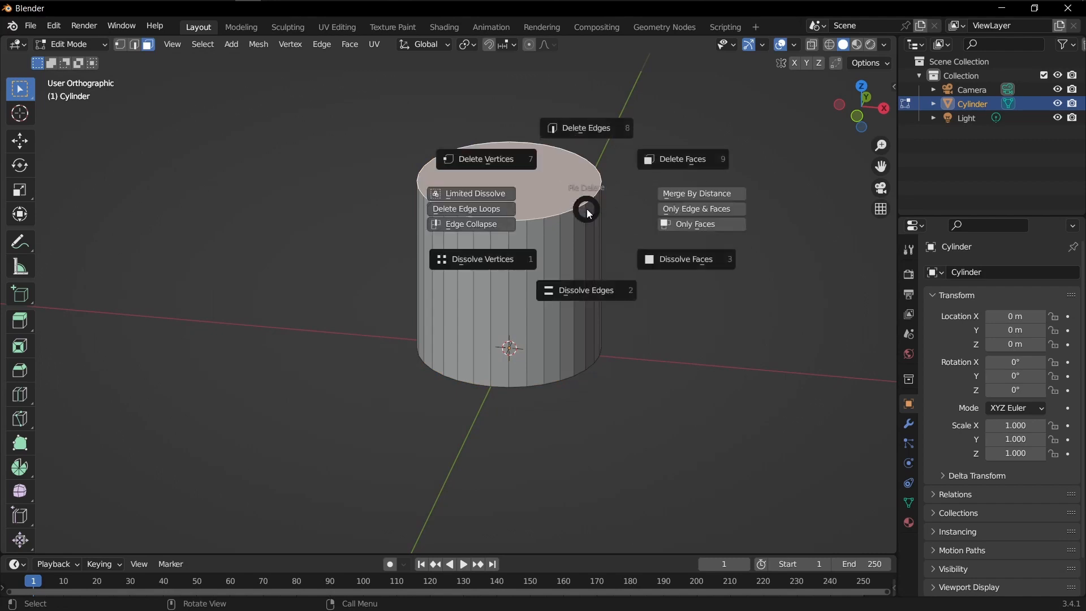
left_click(658, 152)
Step: Select the cylinder's bottom face and scale it down to about 0.6 to taper the walls
middle_click_drag(626, 164, 637, 188)
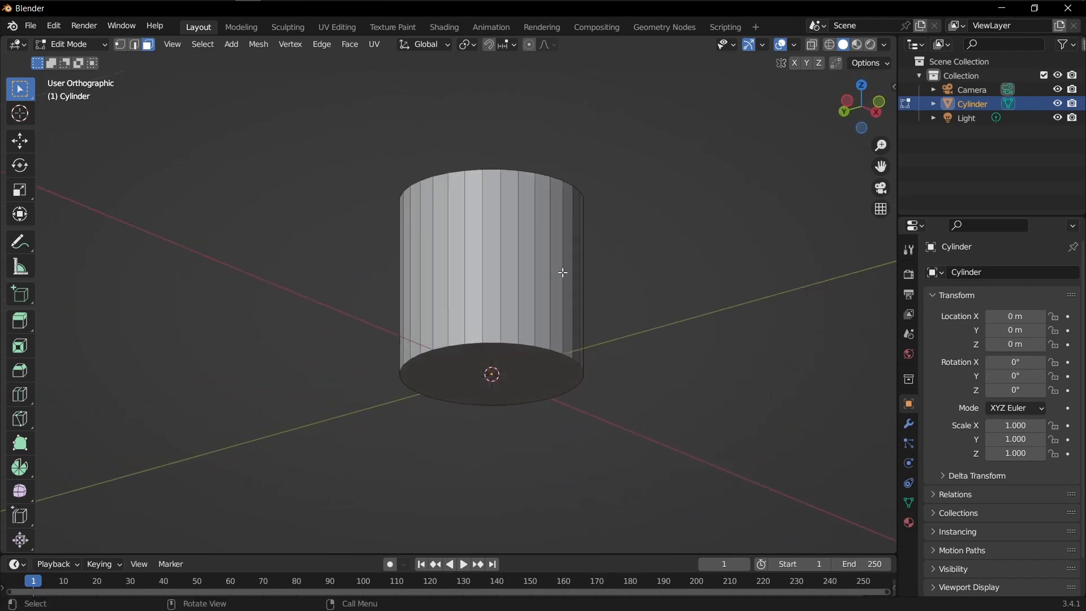
left_click(521, 356)
key("KP_1")
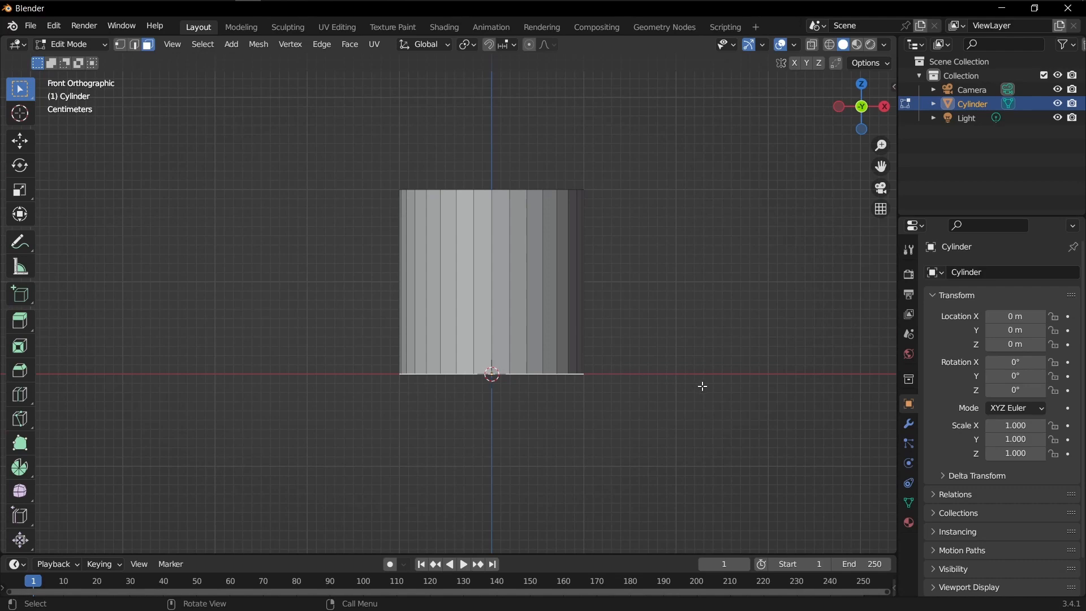
key("s")
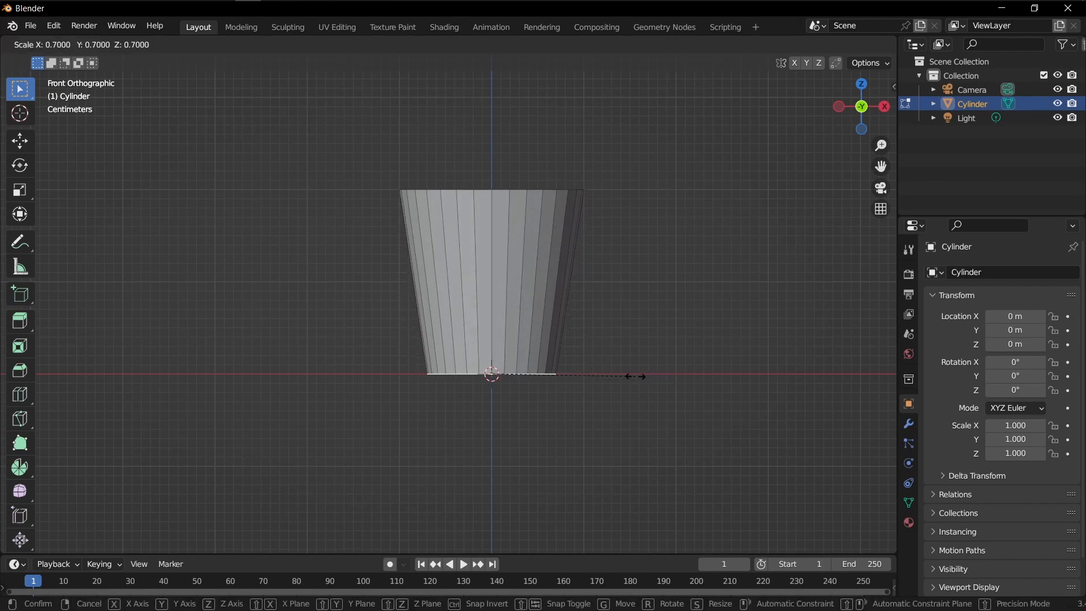
left_click(622, 376)
Step: Select the top edge loop, extrude it in place and scale it outward to about 1.09 to form a flat rim
middle_click_drag(548, 235, 563, 255)
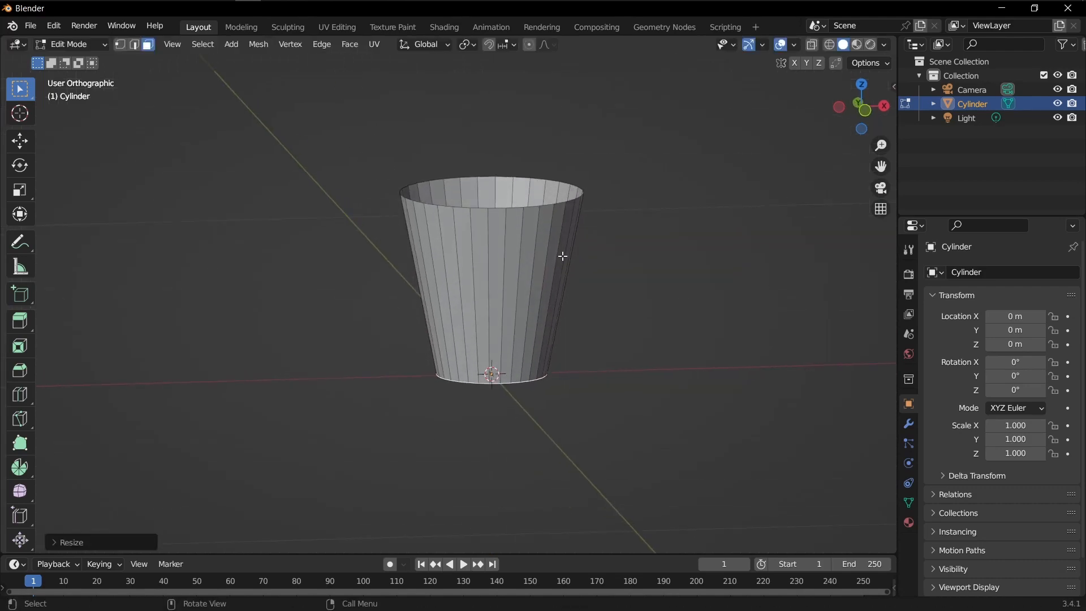
scroll(563, 256, "up", 5)
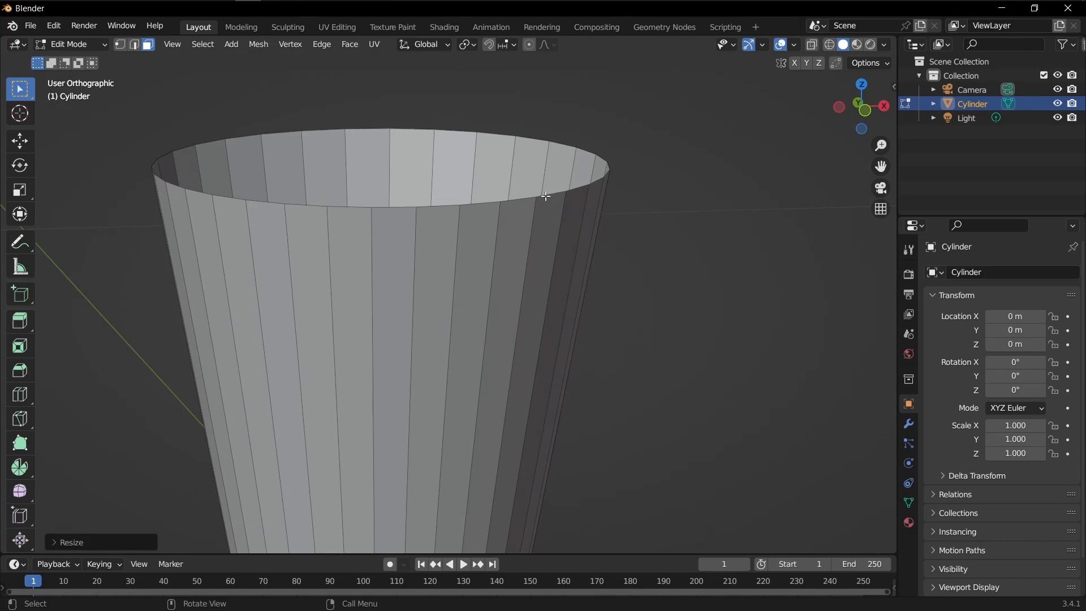
left_click(133, 44)
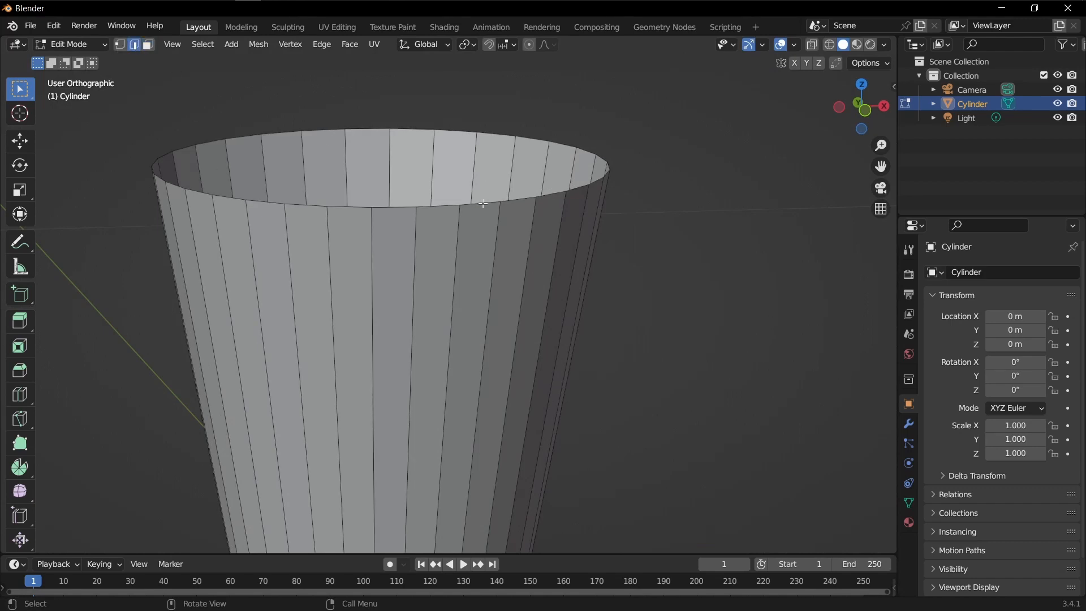
left_click(551, 193, "alt")
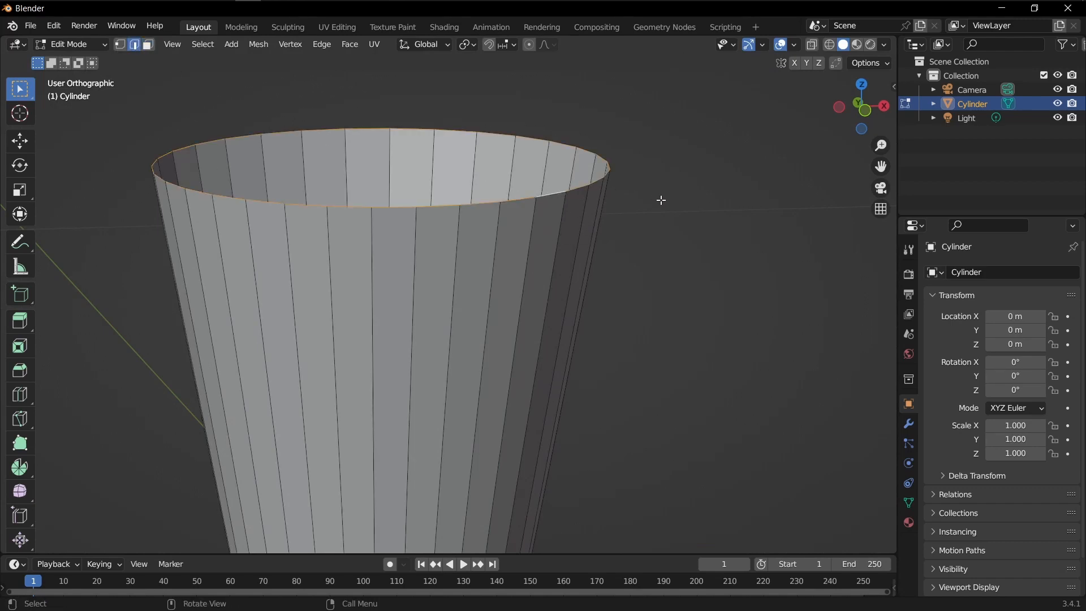
middle_click_drag(660, 198, 690, 209)
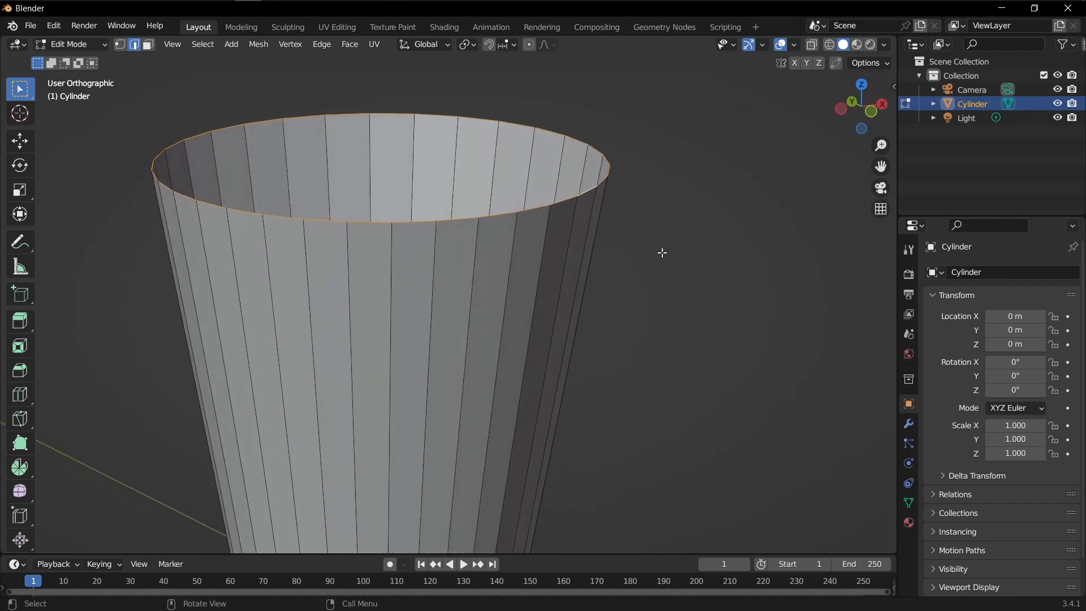
key("e")
key("Escape")
key("s")
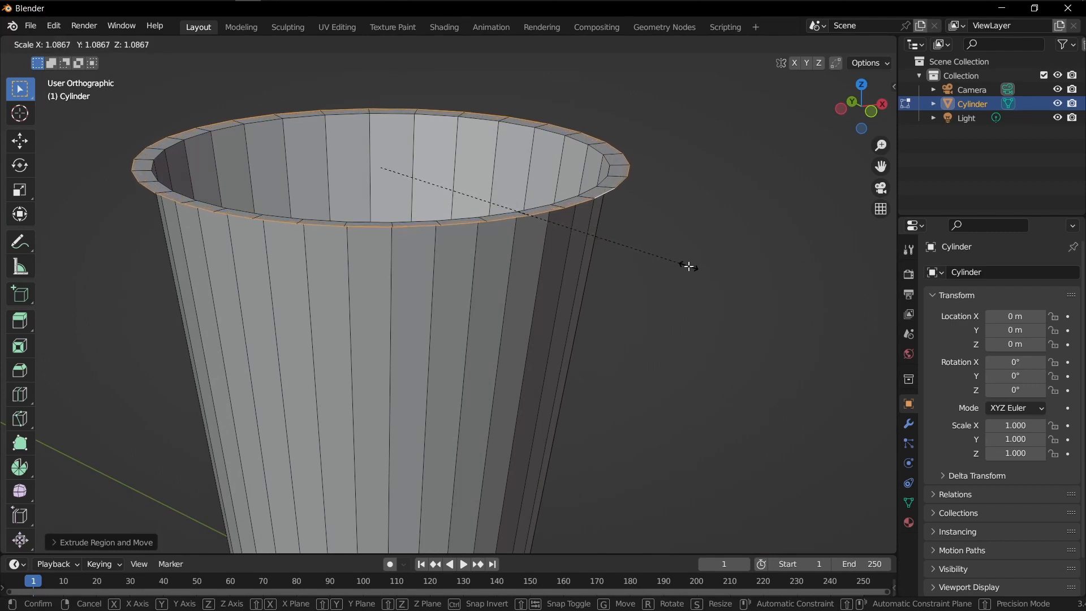
left_click(689, 263)
Step: Extrude the rim's outer edge loop down along the Z axis by about 0.01 m to form a lip
key("KP_1")
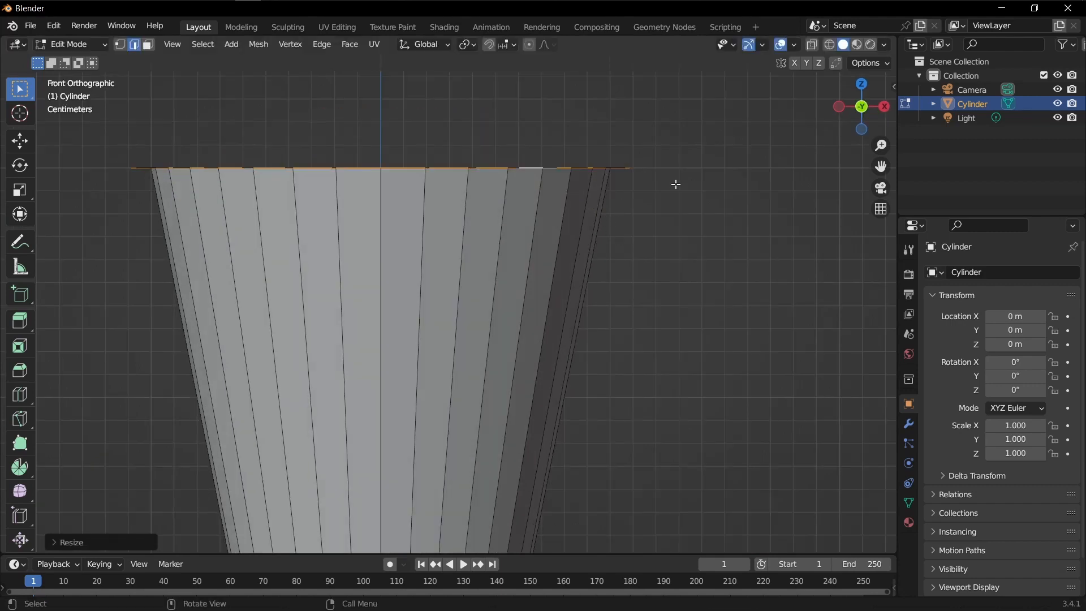
middle_click_drag(648, 199, 679, 204, "shift")
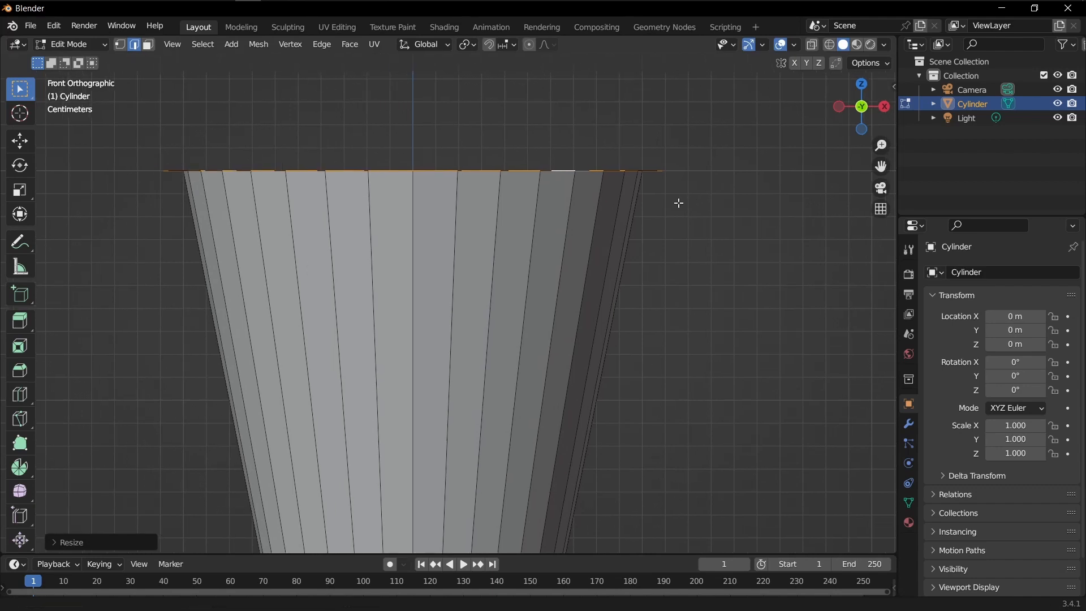
key("g")
key("z")
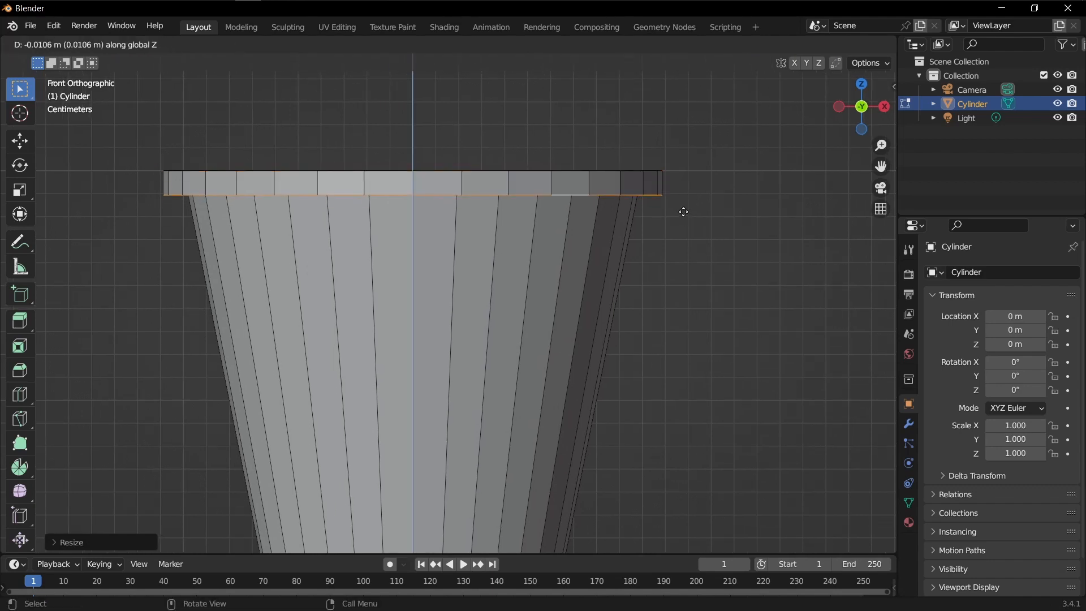
left_click(684, 207)
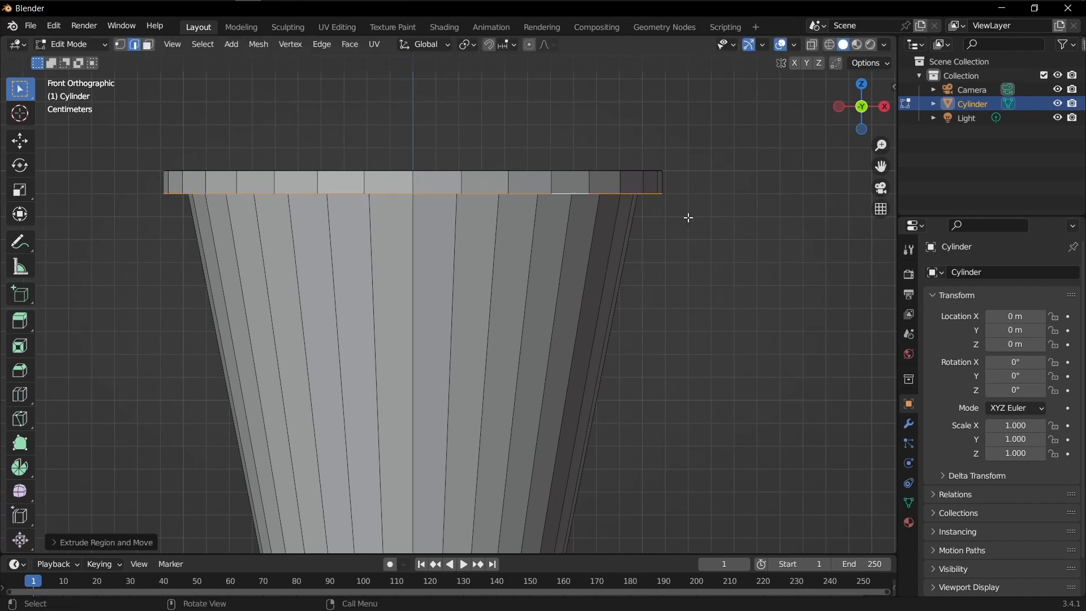
Step: Select the inner and outer edge loops on top of the rim and bevel them slightly
middle_click_drag(688, 216, 710, 288)
scroll(622, 228, "up", 1)
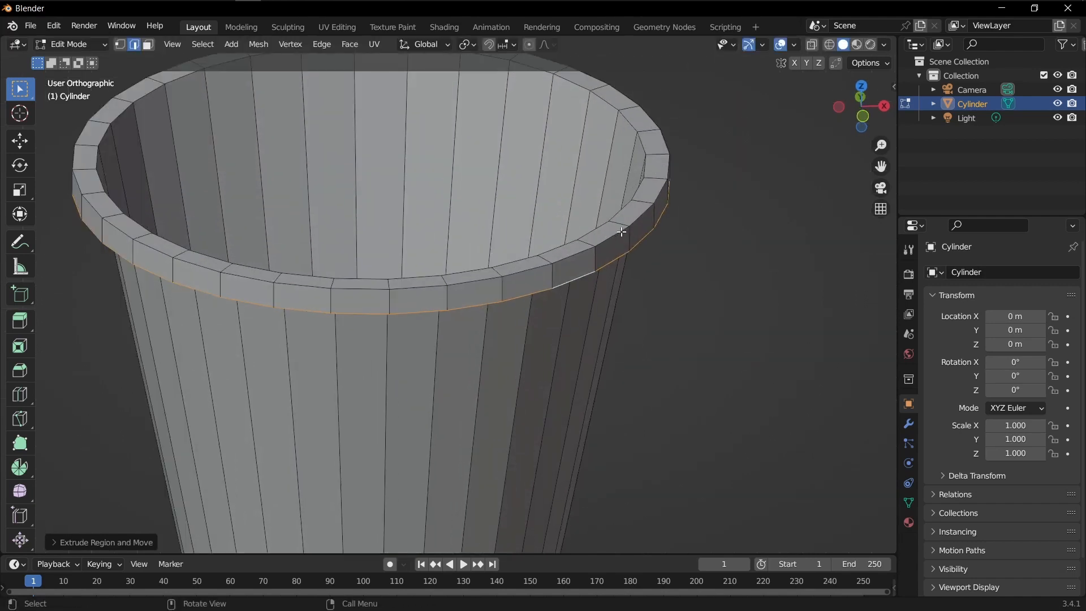
left_click(622, 232)
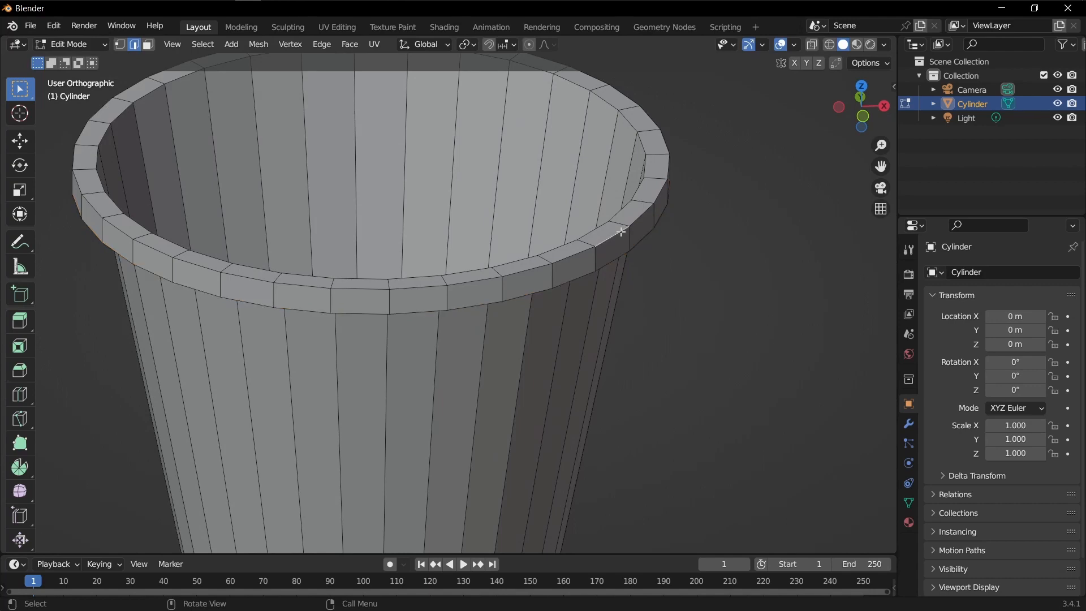
left_click(621, 232, "alt")
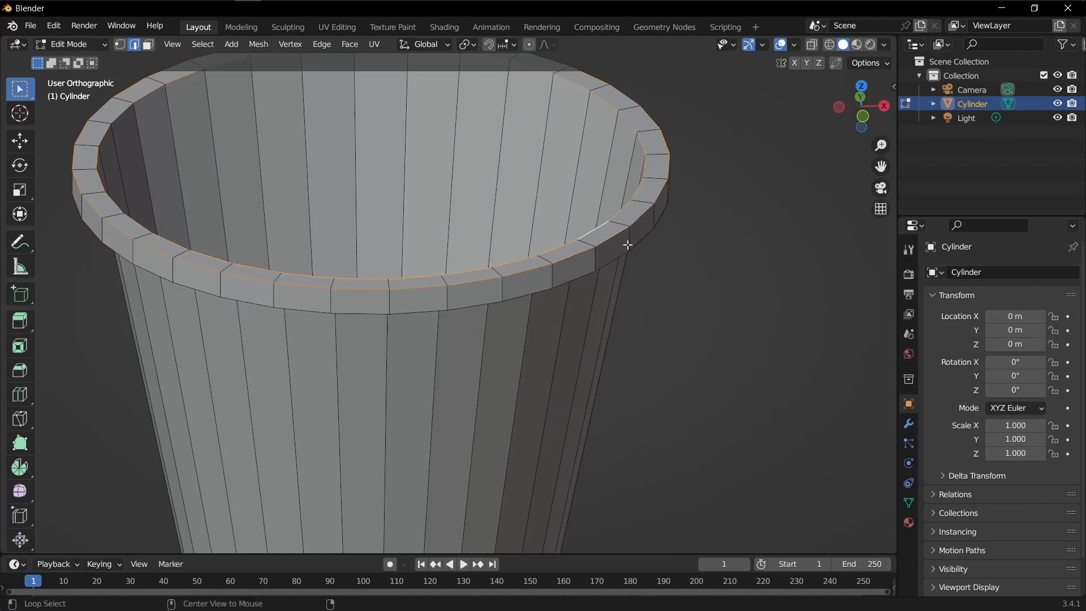
middle_click_drag(614, 235, 676, 251)
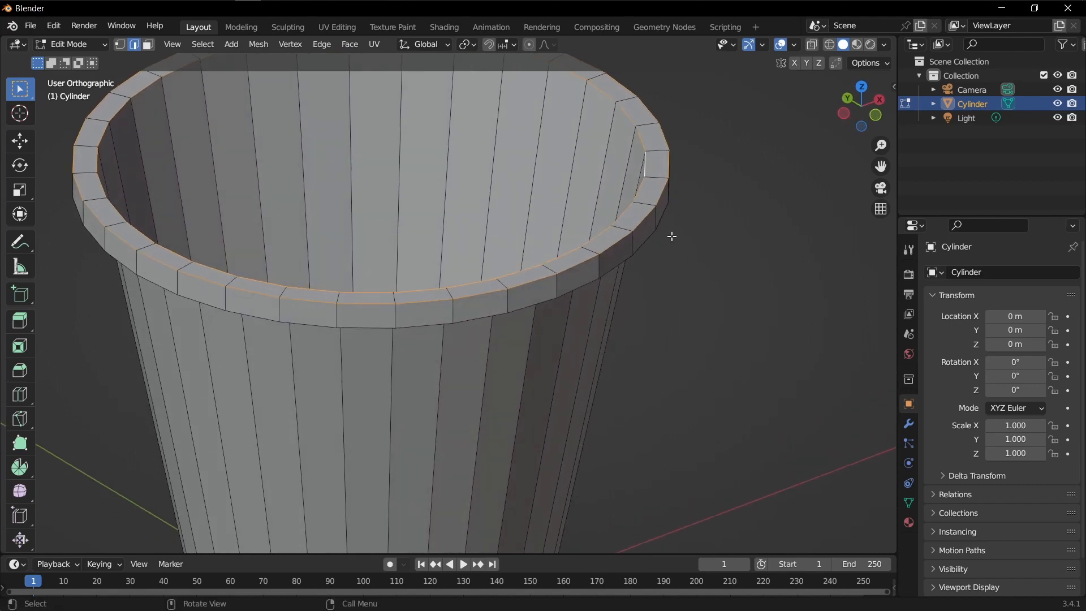
key("ctrl+b")
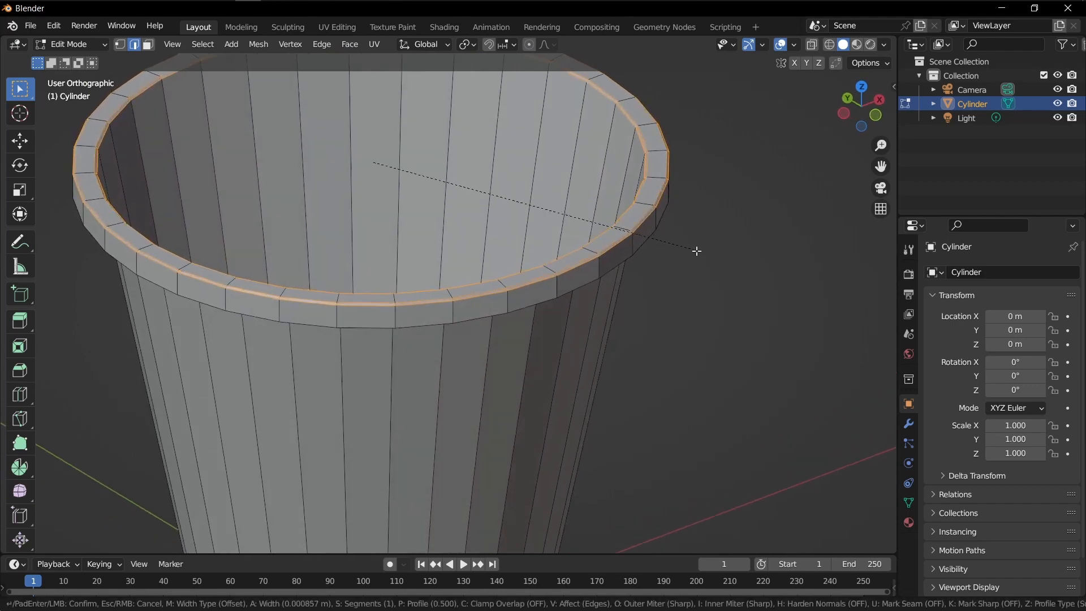
left_click(723, 277)
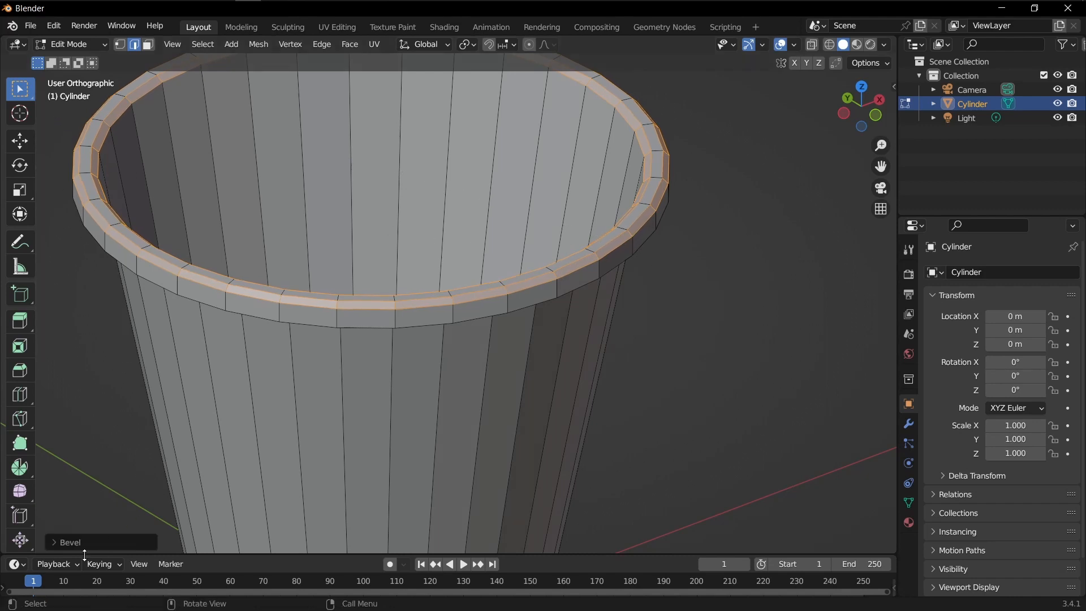
Step: Set the rim bevel to 5 segments
left_click(68, 542)
left_click(232, 343)
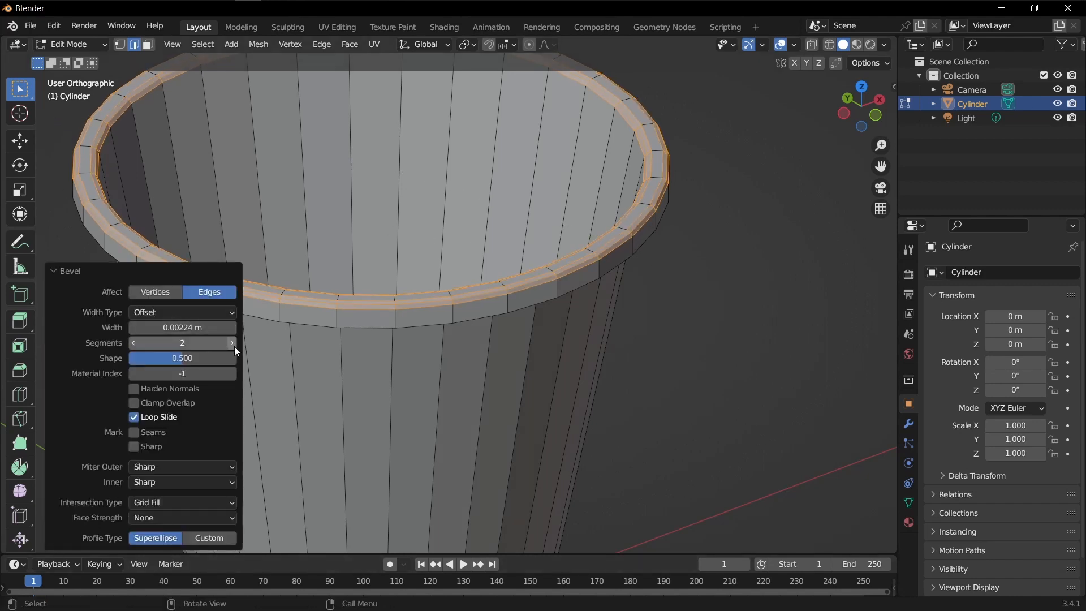
left_click(233, 345)
left_click(233, 346)
left_click(233, 345)
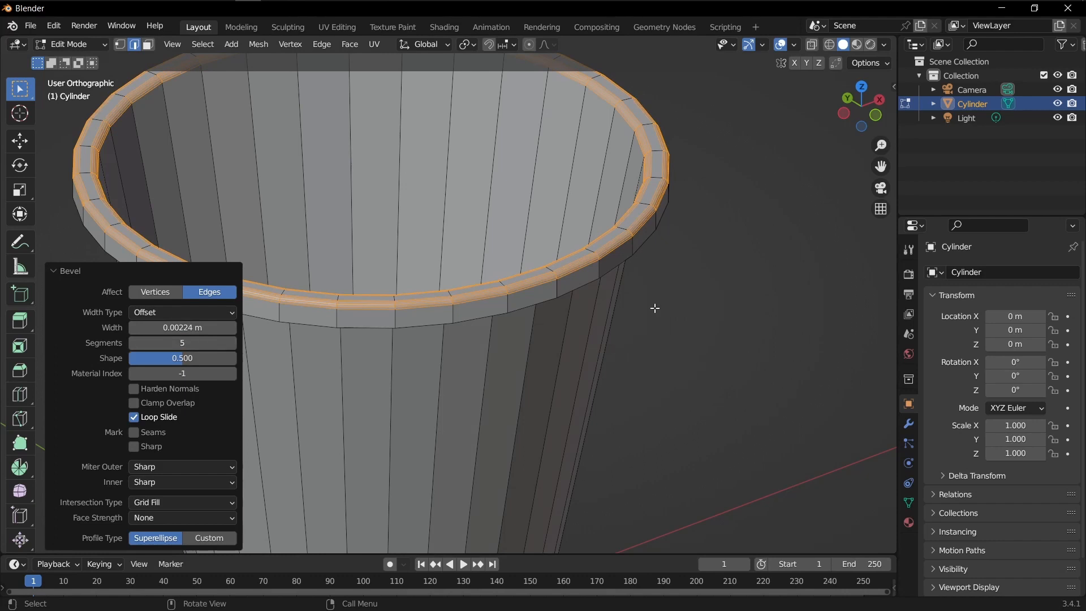
Step: Undo the rim bevel and bevel the same two edge loops again with 5 segments and a width of about 0.0037 m
key("ctrl+z")
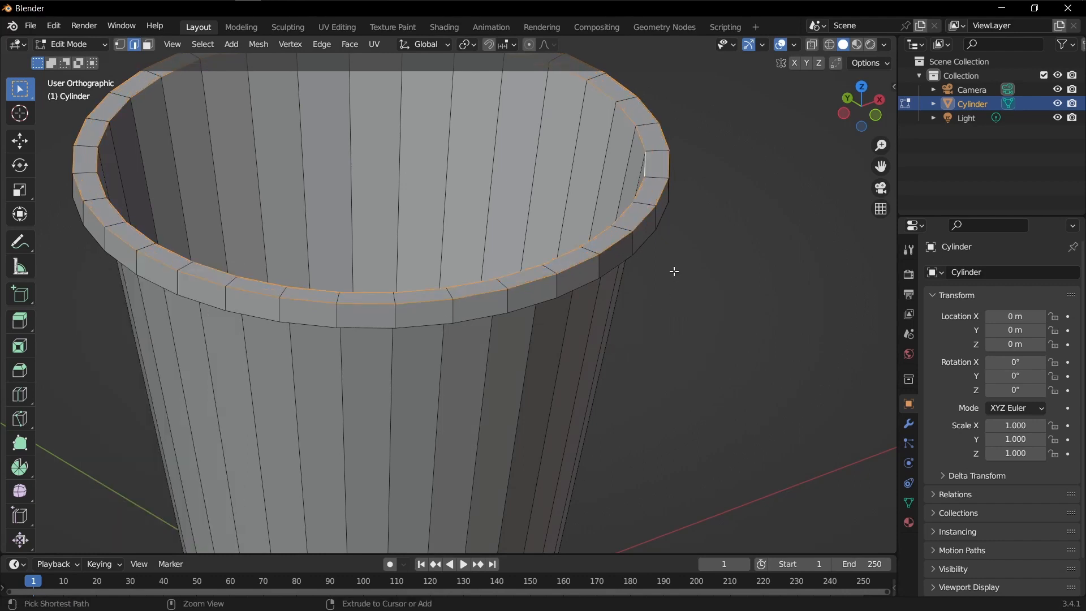
key("ctrl+b")
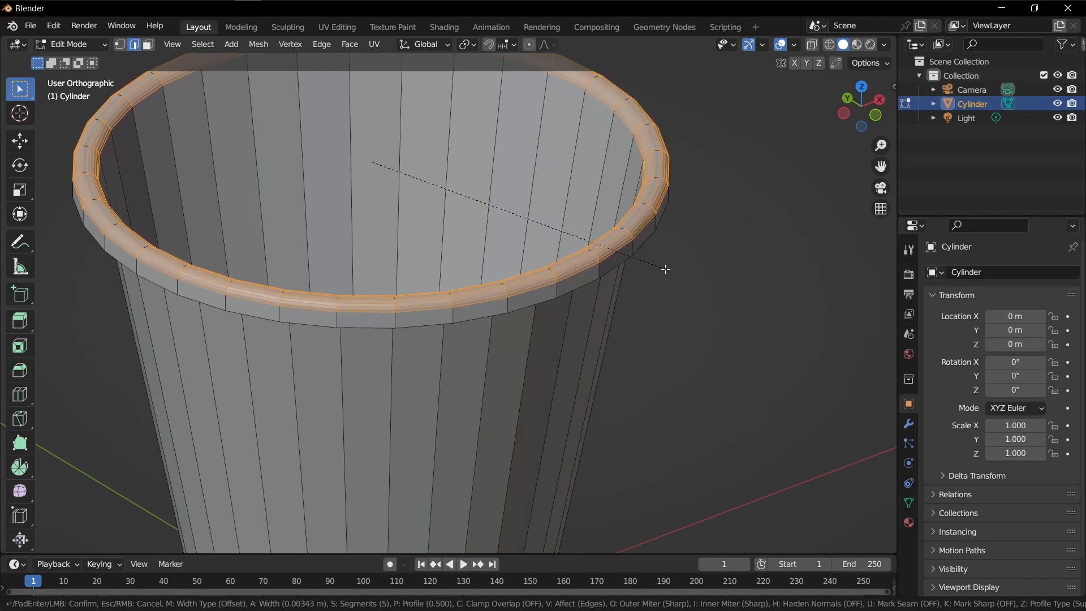
left_click(672, 272)
Step: In front wireframe view, select all the rim's vertices, move them up 0.1 m along Z to make the container taller, and deselect them
scroll(650, 345, "down", 4)
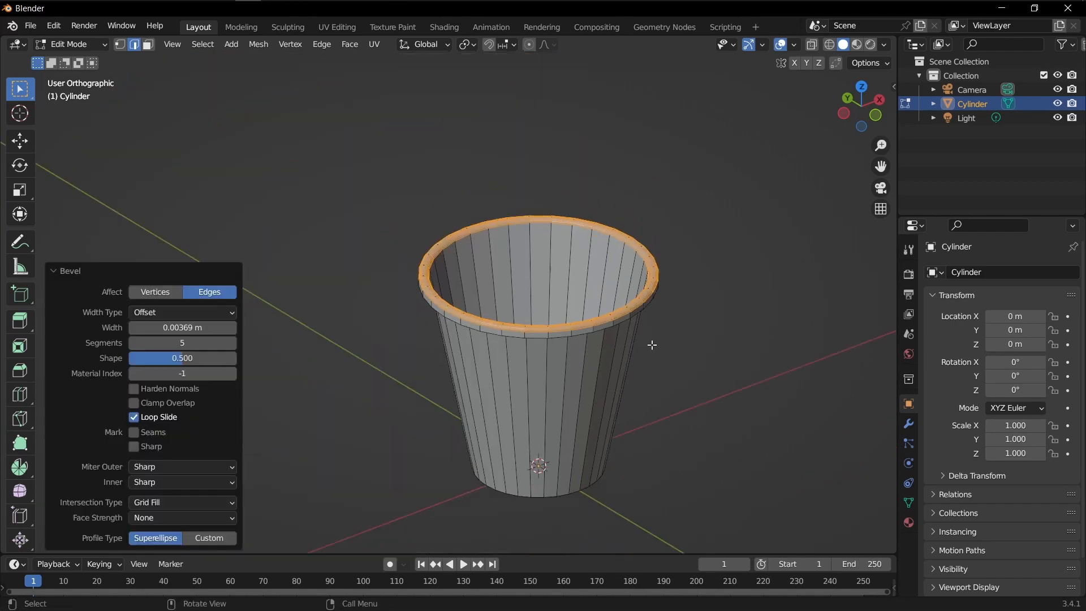
middle_click_drag(650, 344, 591, 312)
key("KP_1")
scroll(623, 311, "down", 2)
scroll(607, 325, "up", 2)
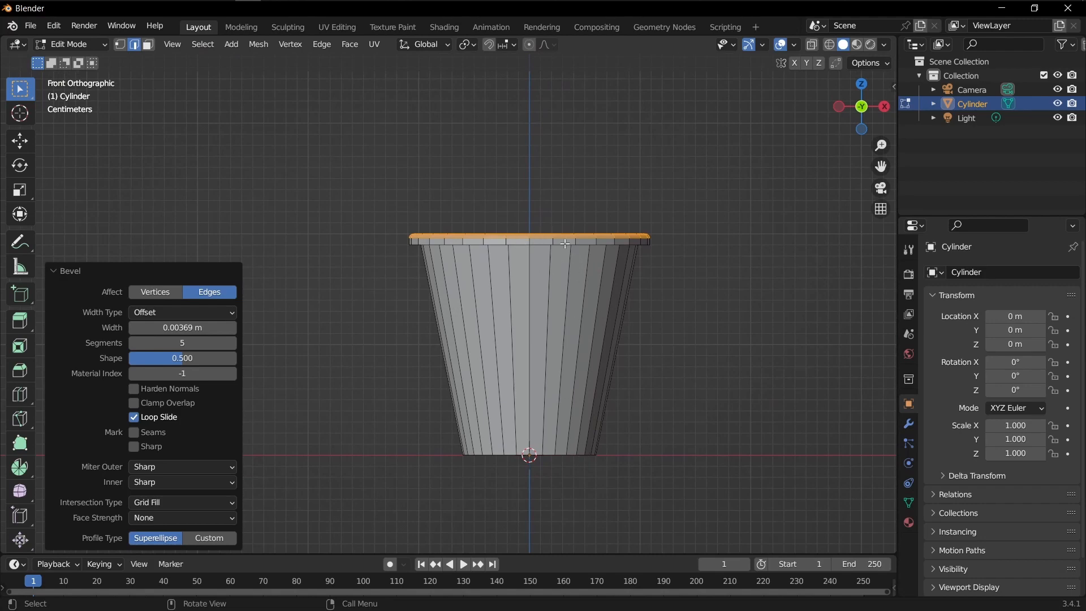
key("z")
left_click(465, 244)
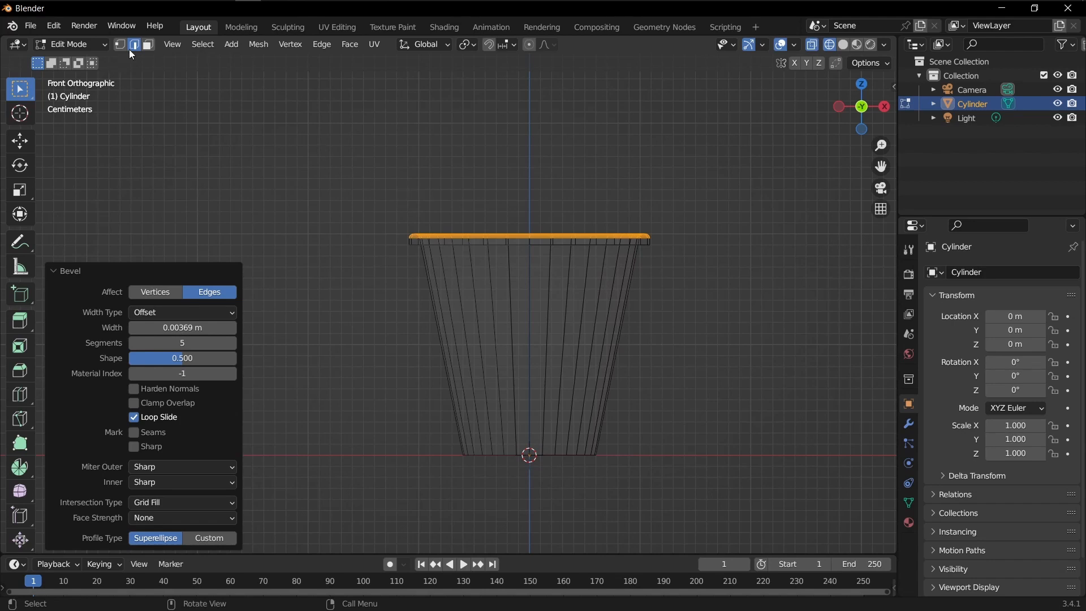
key("1")
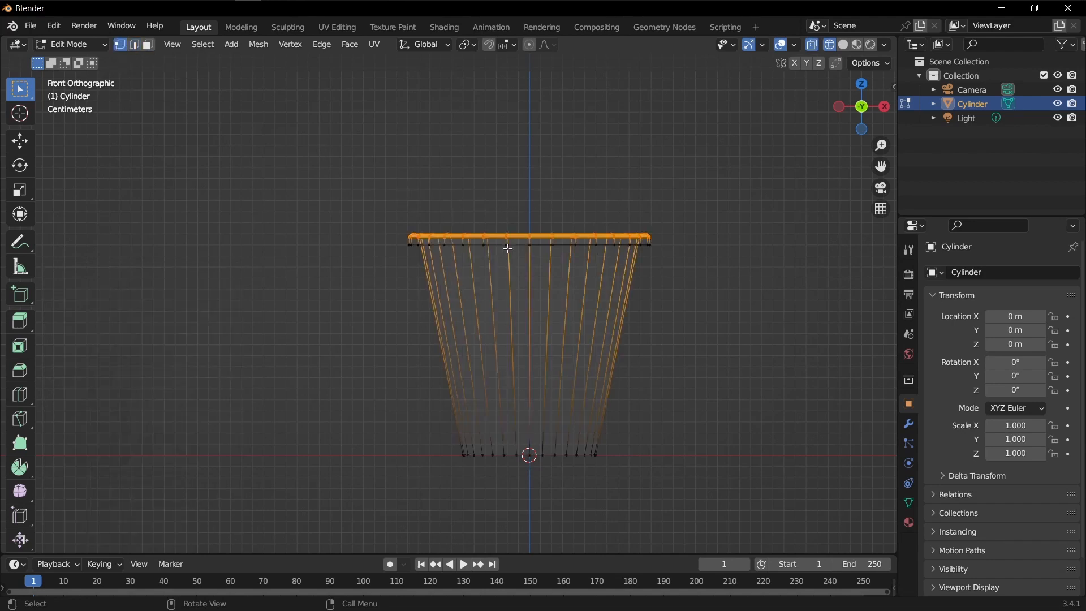
left_click_drag(375, 188, 743, 284)
key("g")
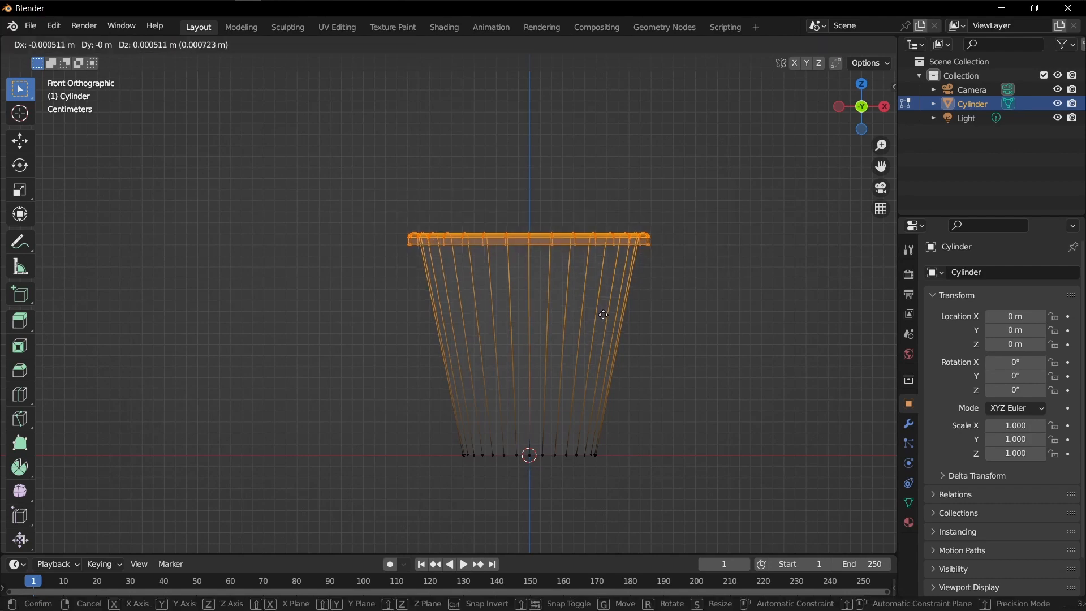
key("z")
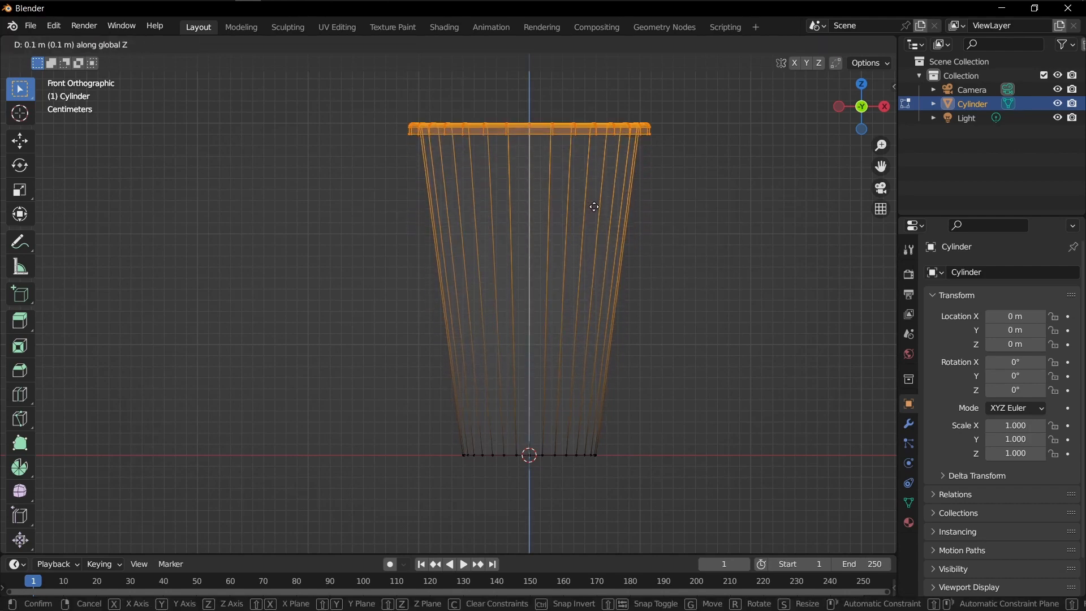
left_click(594, 206)
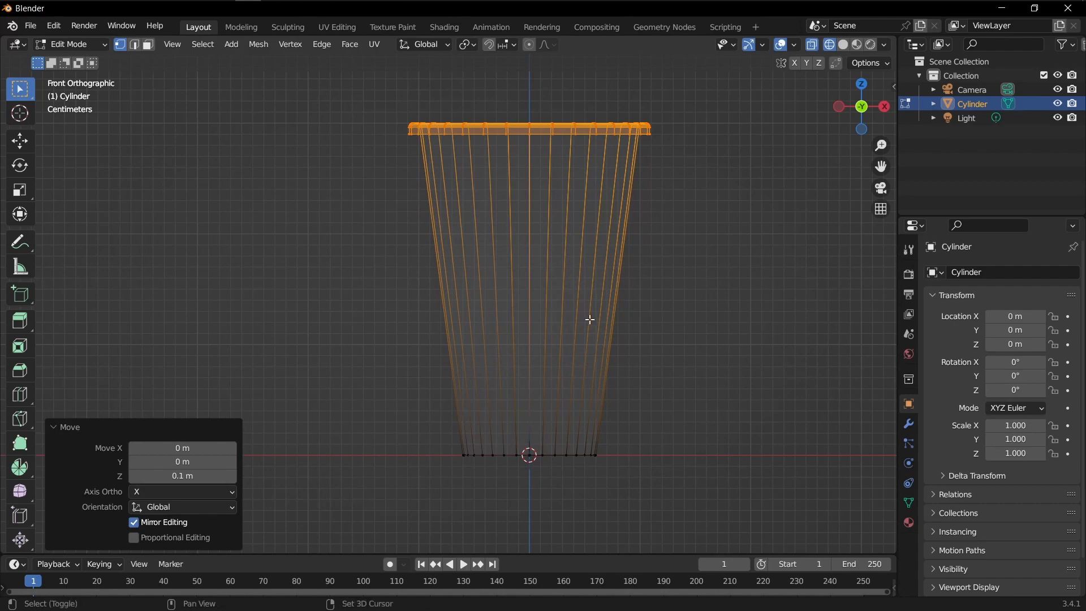
middle_click_drag(589, 317, 613, 335, "shift")
left_click(612, 335)
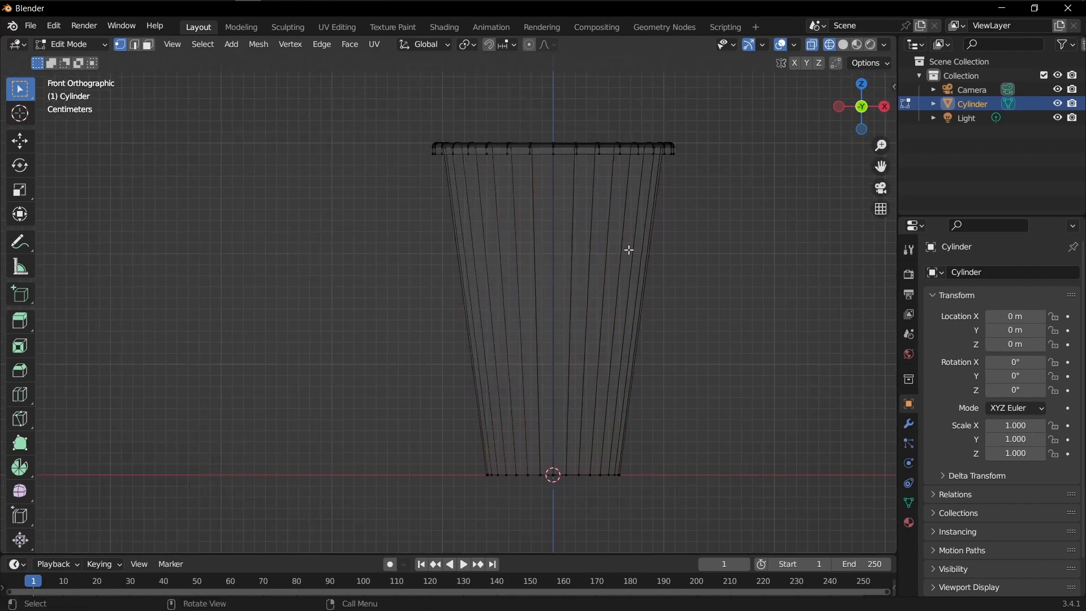
Step: Add one horizontal loop cut around the container's wall and slide it down towards the base to a factor of 0.8
scroll(635, 253, "up", 2)
middle_click_drag(642, 263, 623, 222, "shift")
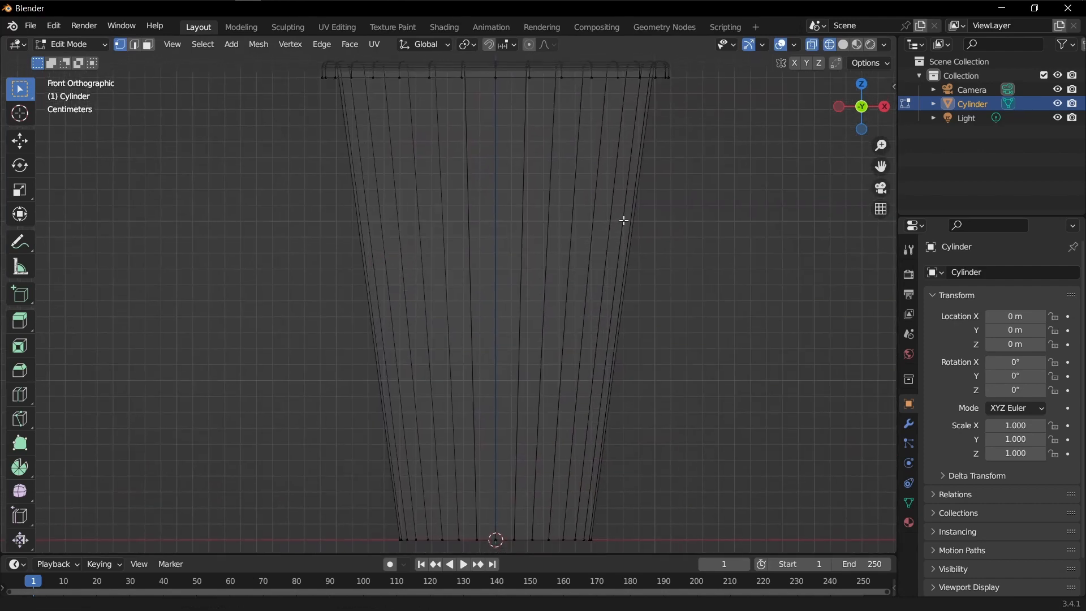
key("ctrl+r")
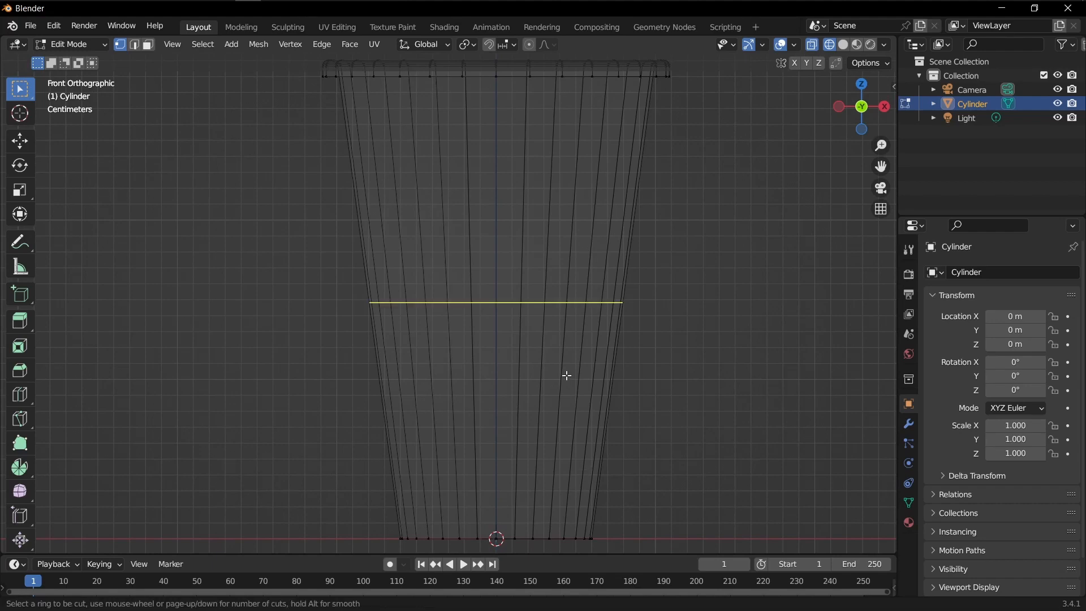
left_click(565, 375)
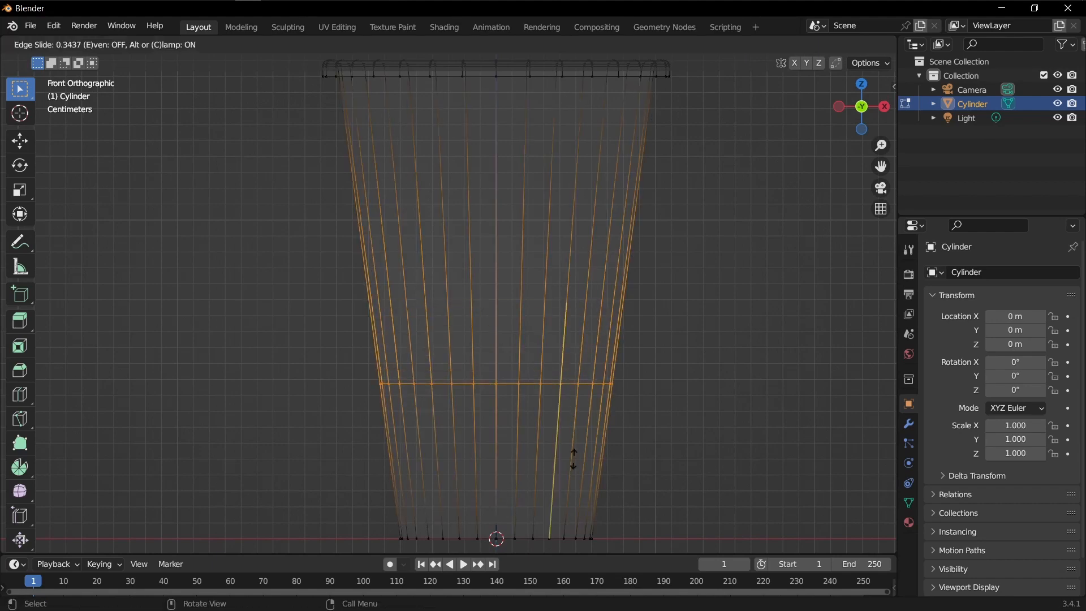
key("ctrl")
left_click(585, 67)
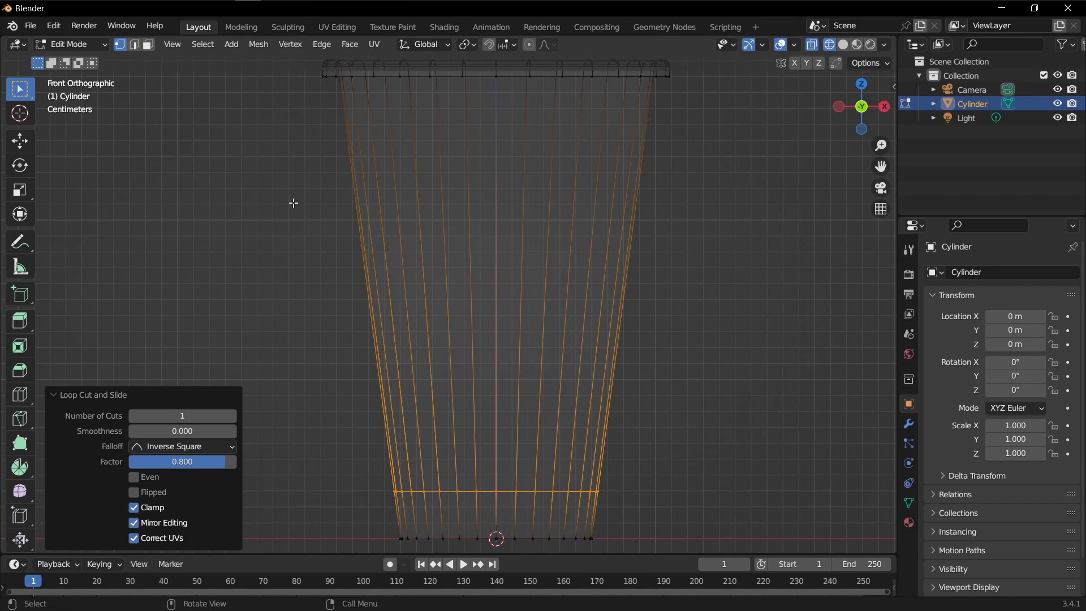
Step: Bevel the new edge loop near the base with a width of about 0.0155 m and 2 segments
left_click(136, 44)
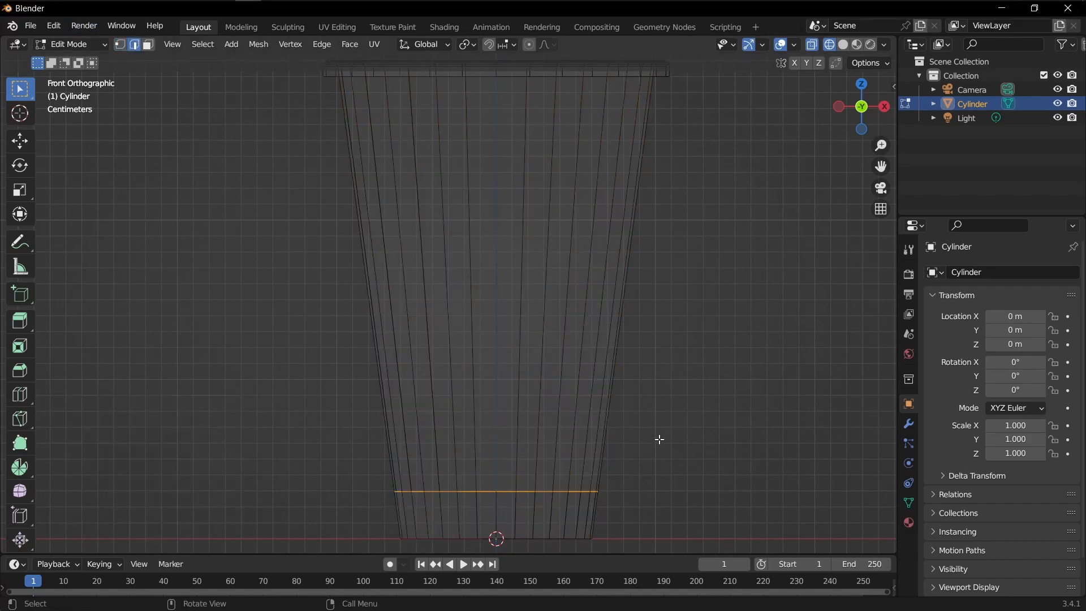
middle_click_drag(632, 372, 623, 334, "shift")
key("ctrl+b")
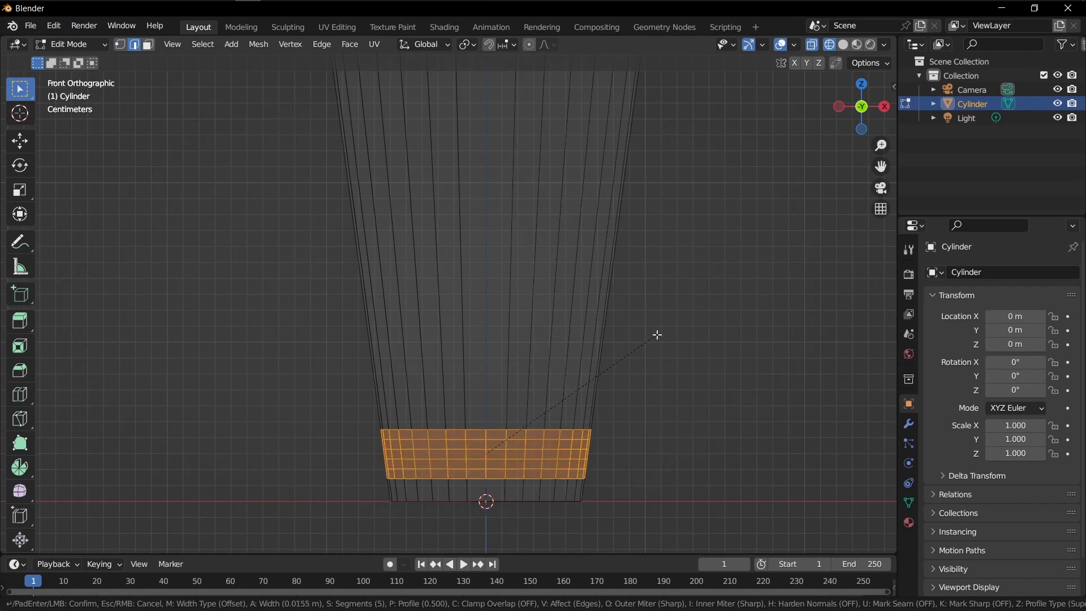
left_click(658, 335)
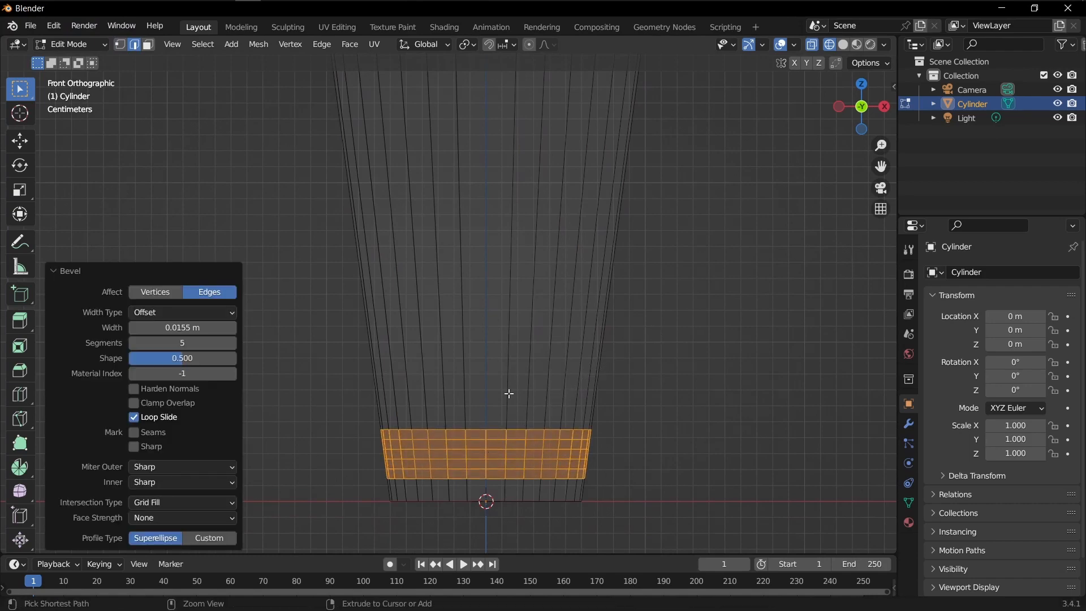
left_click(134, 343)
left_click(134, 344)
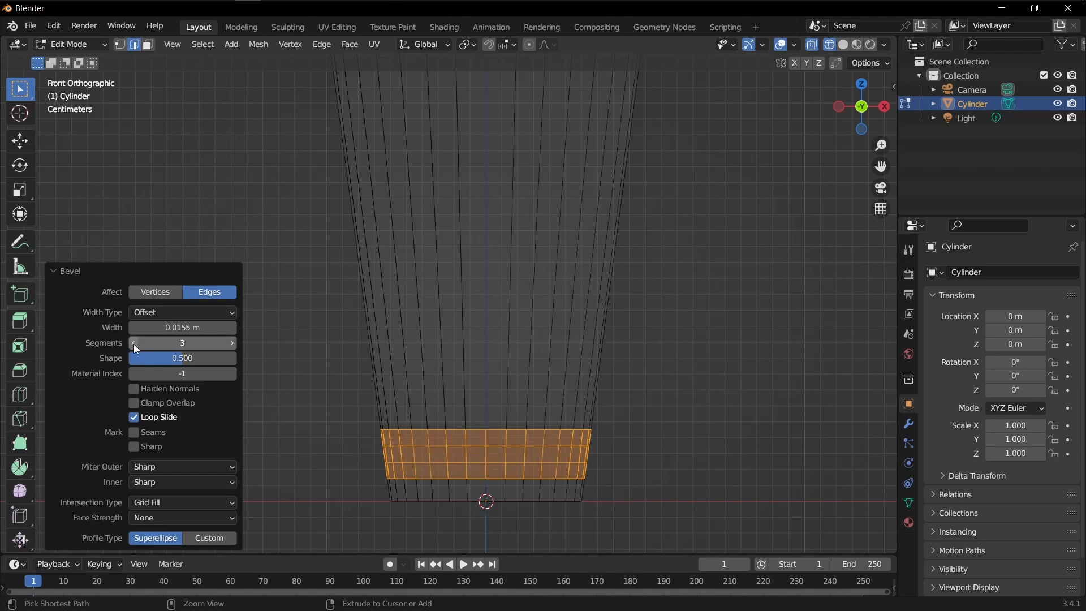
left_click(134, 344)
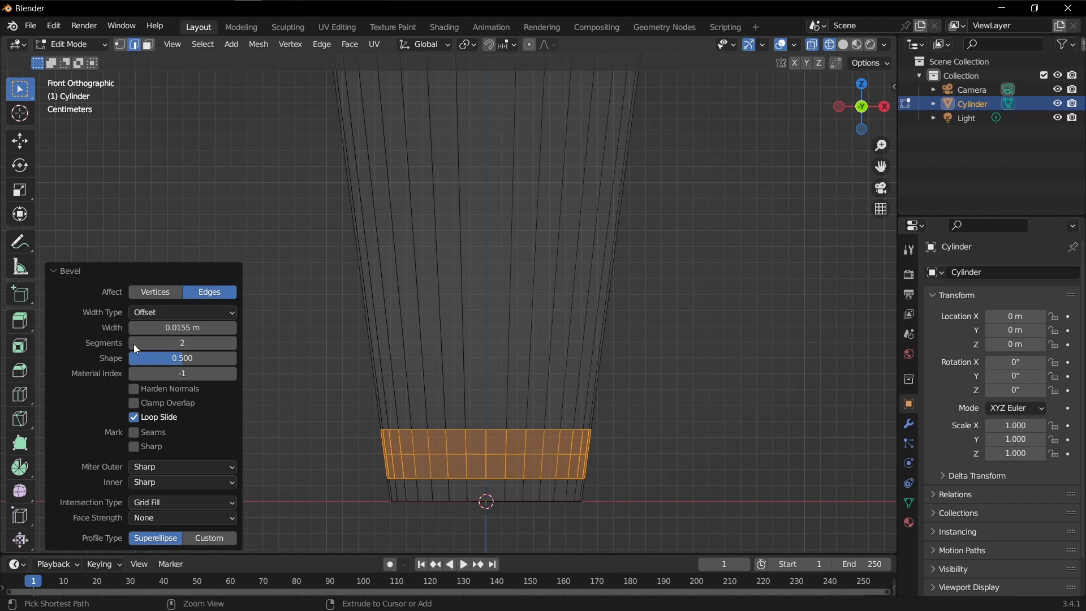
Step: Select the three horizontal edge loops near the base and bevel them with a width of about 0.0057 m and 2 segments
left_click(454, 429, "alt")
left_click(458, 454, "alt+shift")
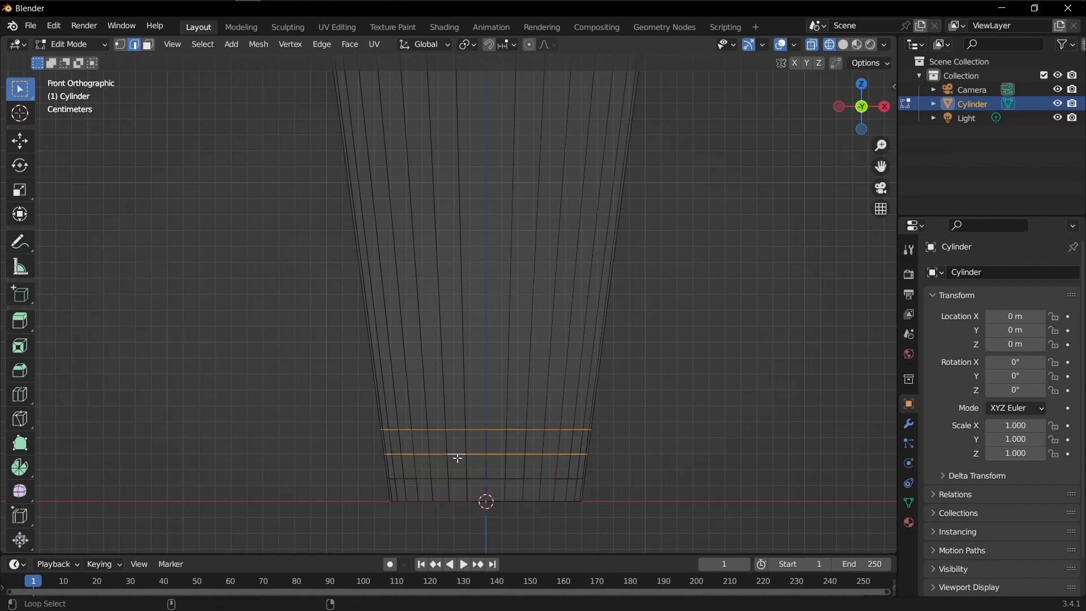
left_click(463, 477, "alt+shift")
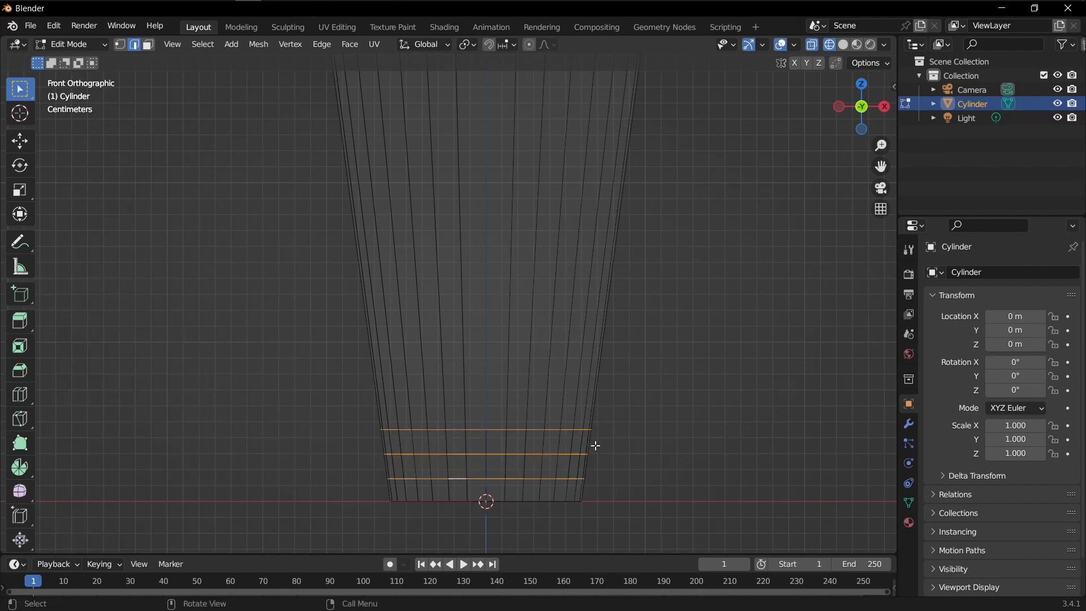
middle_click_drag(594, 444, 581, 407)
key("KP_1")
scroll(562, 444, "up", 2)
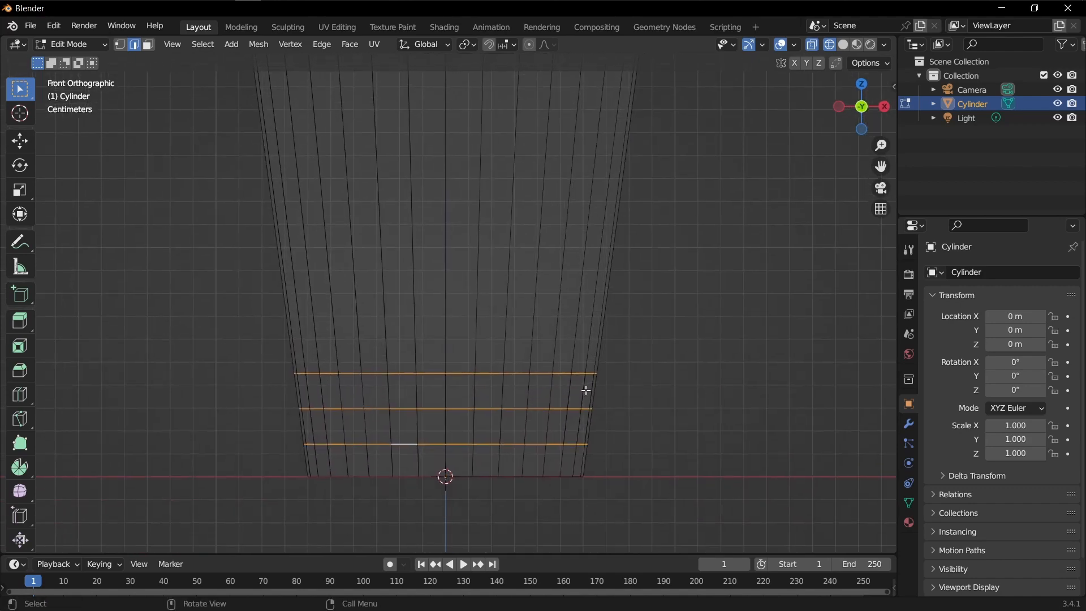
key("ctrl+b")
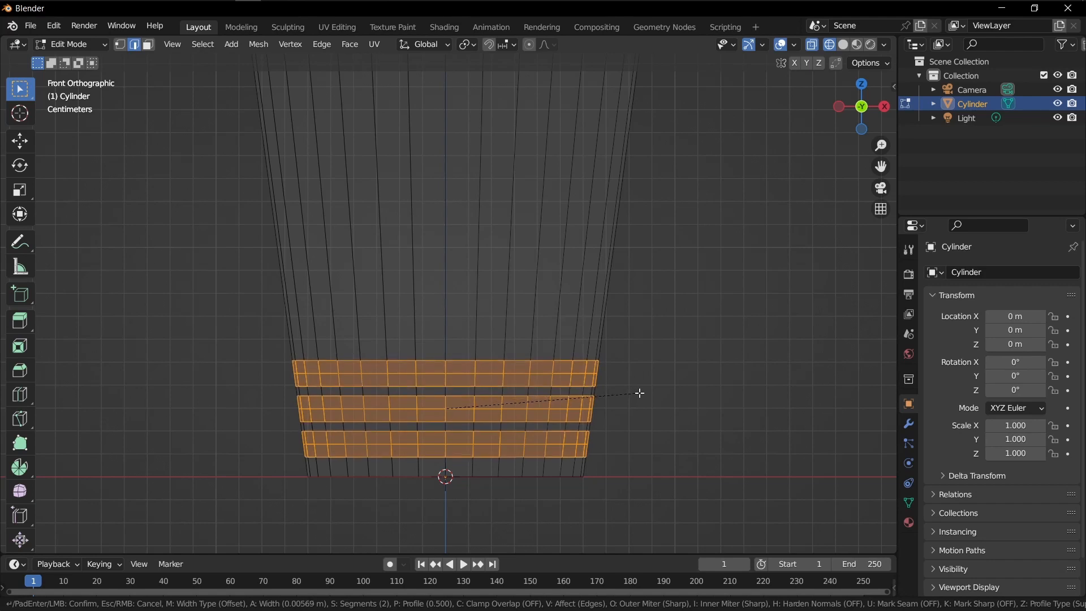
left_click(640, 394)
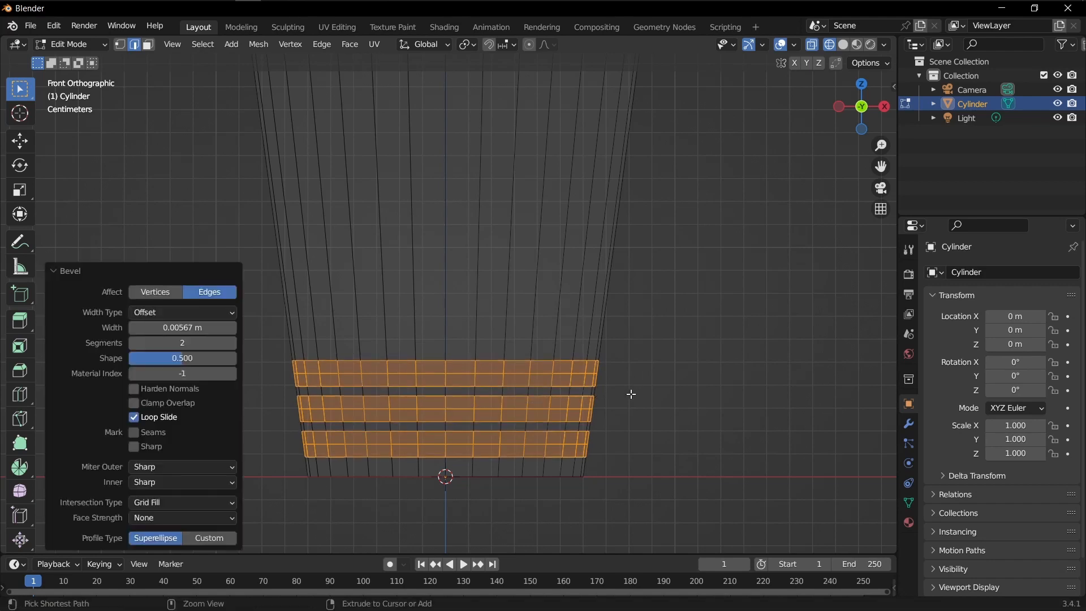
Step: Select the middle edge loop of each of the three bevelled bands and scale them outward to about 1.1, excluding the Z axis
left_click(518, 374, "alt")
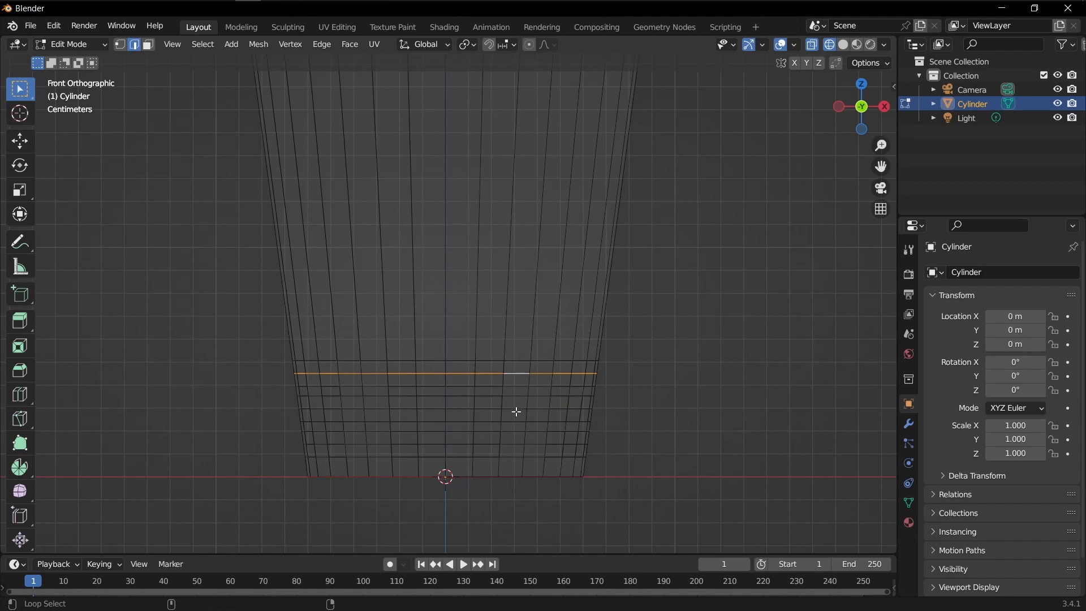
left_click(516, 410, "alt+shift")
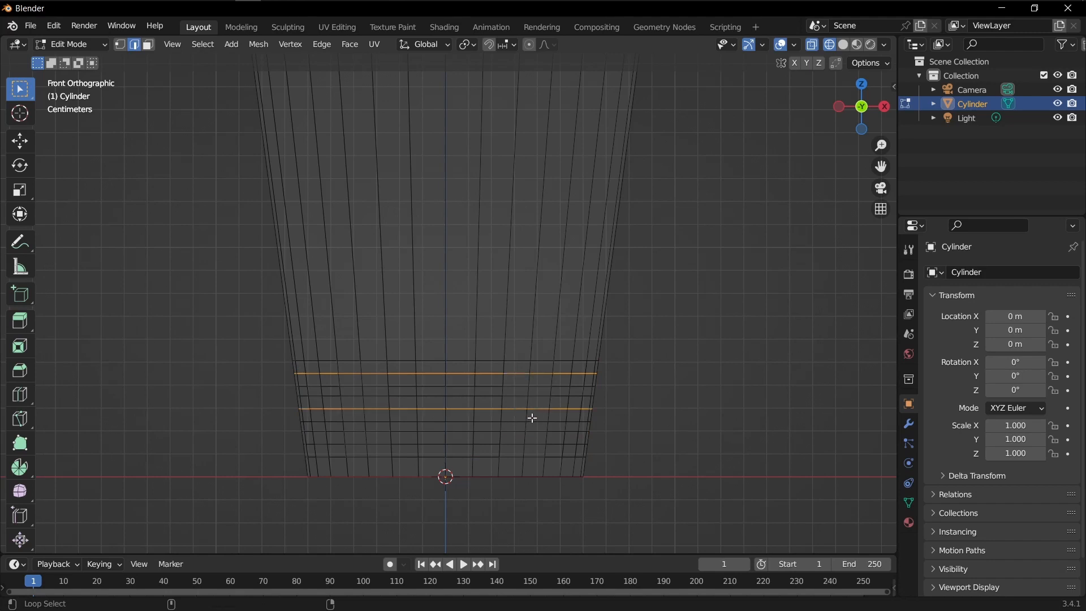
left_click(516, 443, "alt+shift")
mouse_move(529, 432)
middle_mouse_down()
mouse_move(614, 437)
mouse_move(601, 410)
mouse_move(541, 434)
mouse_move(514, 427)
middle_mouse_up()
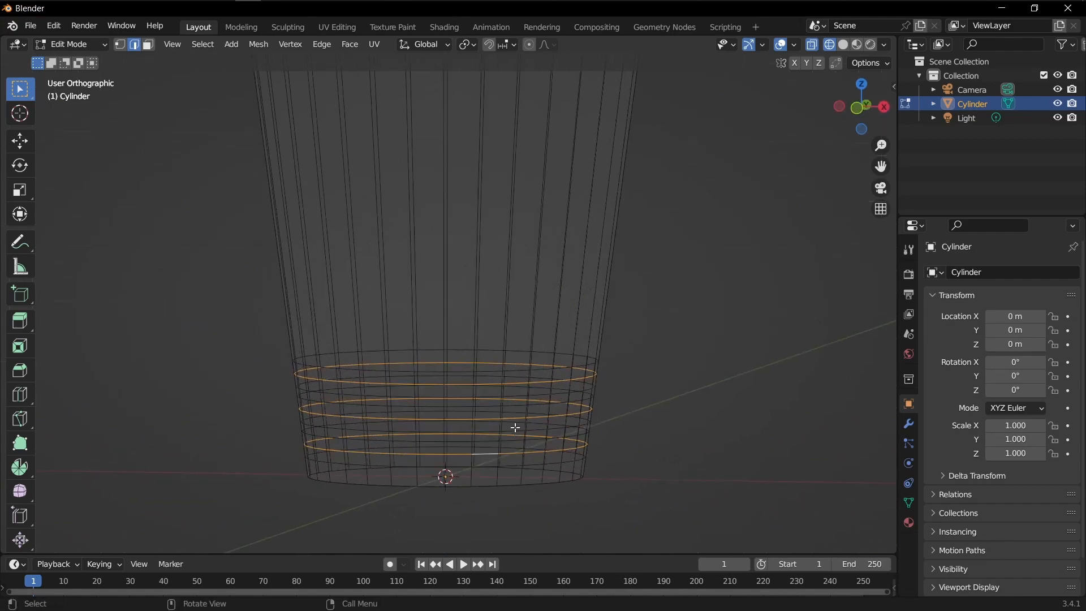
key("KP_1")
scroll(513, 389, "up", 3)
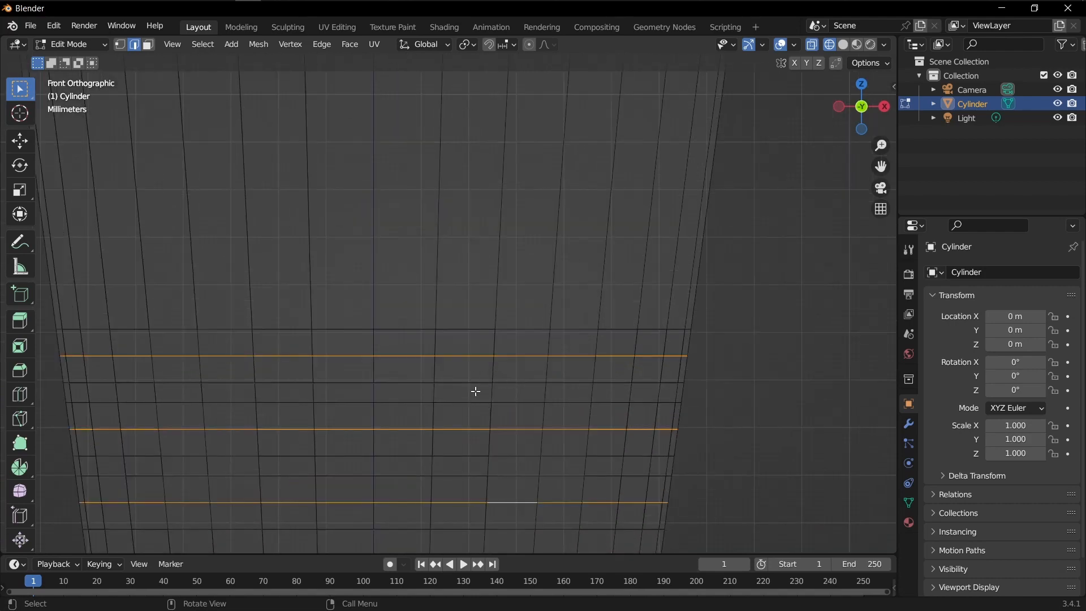
scroll(472, 393, "down", 3)
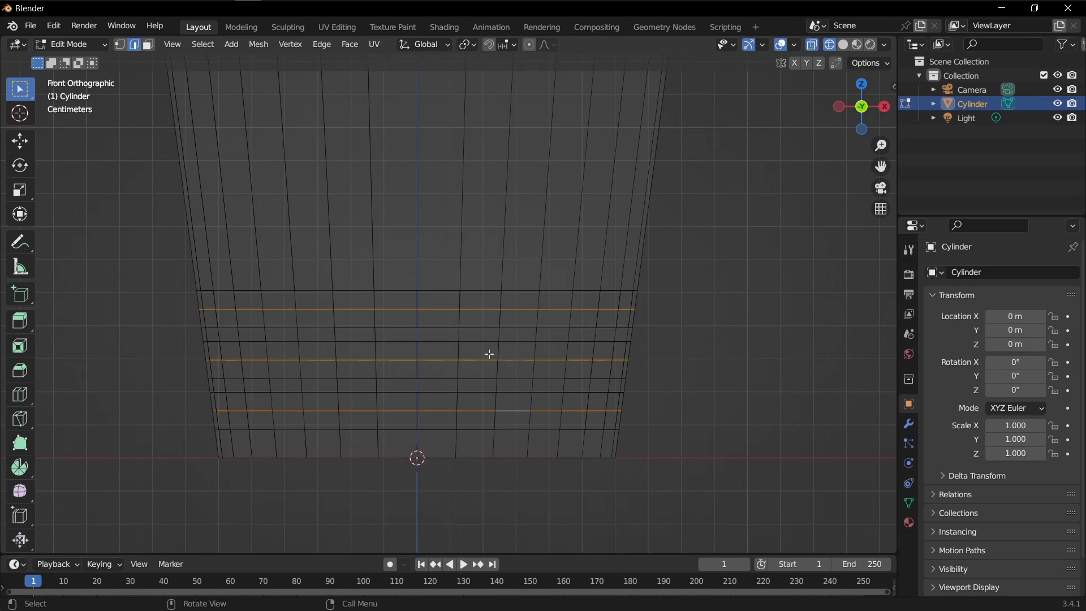
middle_click_drag(563, 383, 562, 393, "shift")
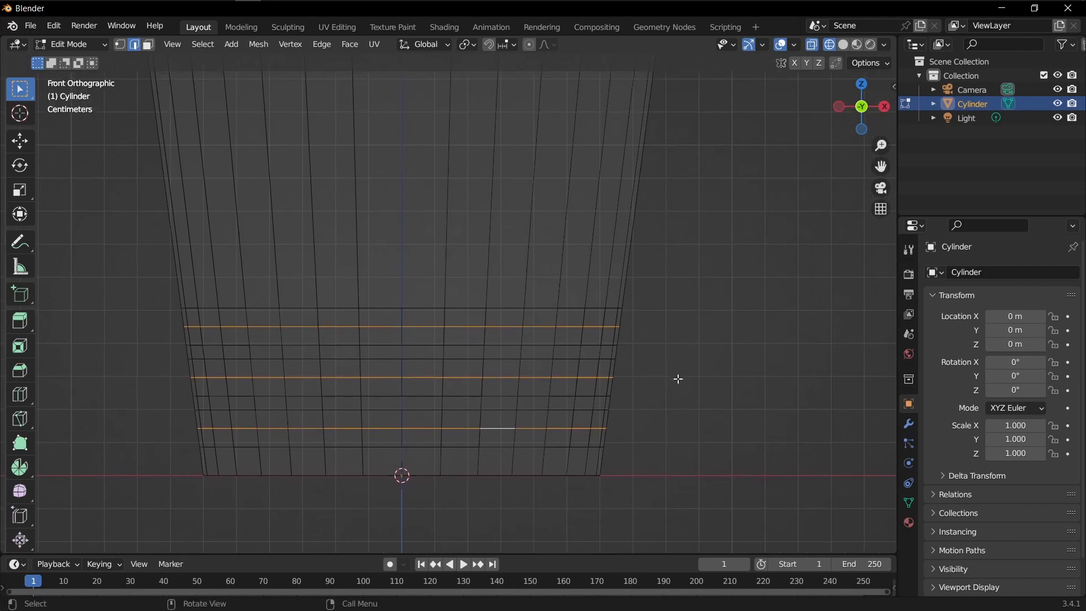
key("s")
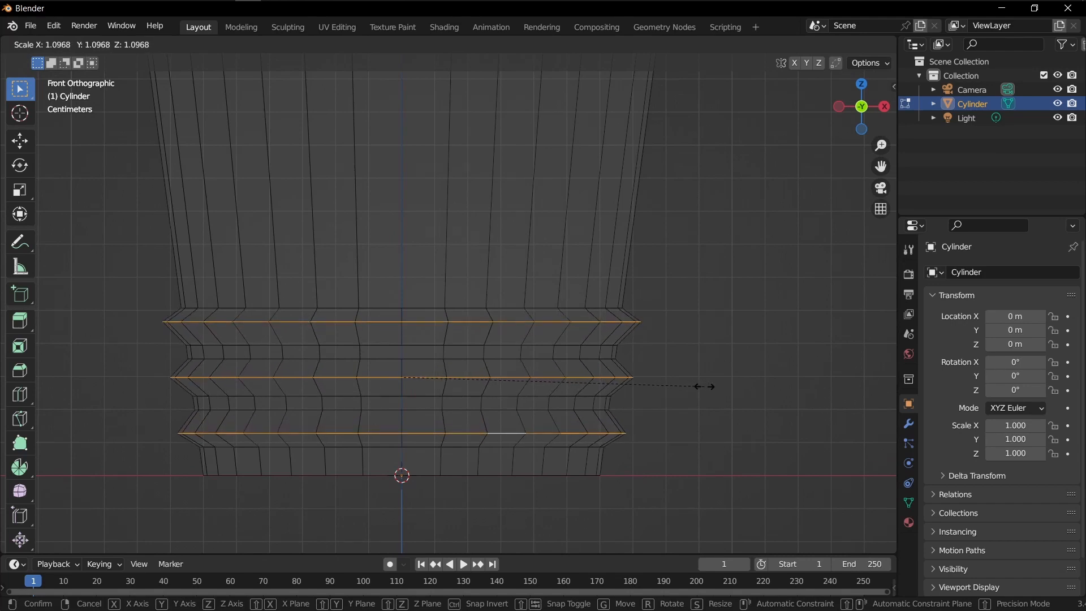
key("shift+z")
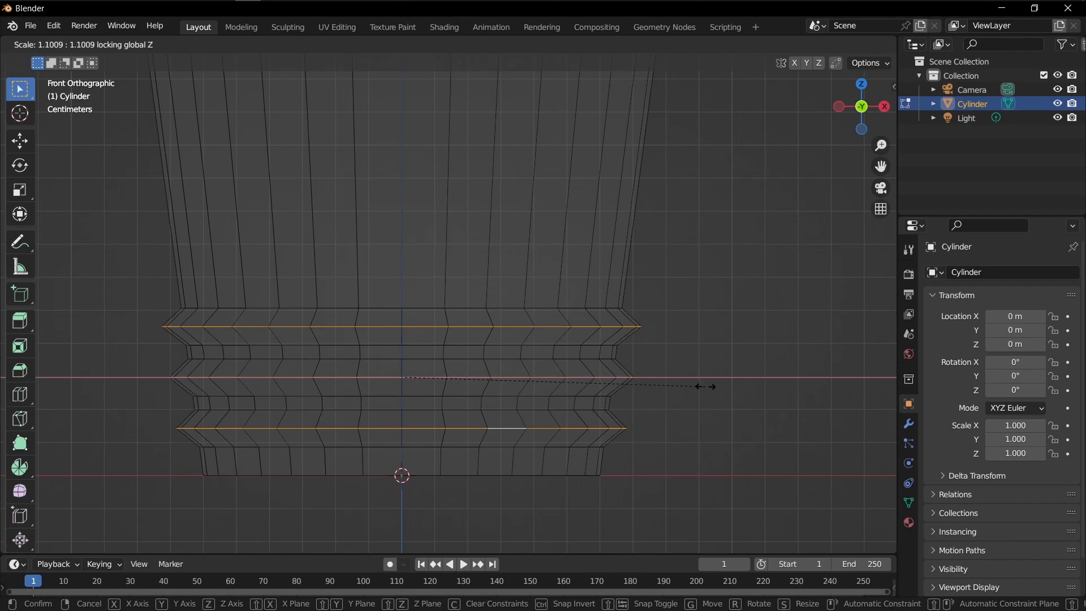
left_click(706, 387)
middle_click_drag(684, 378, 689, 337, "shift")
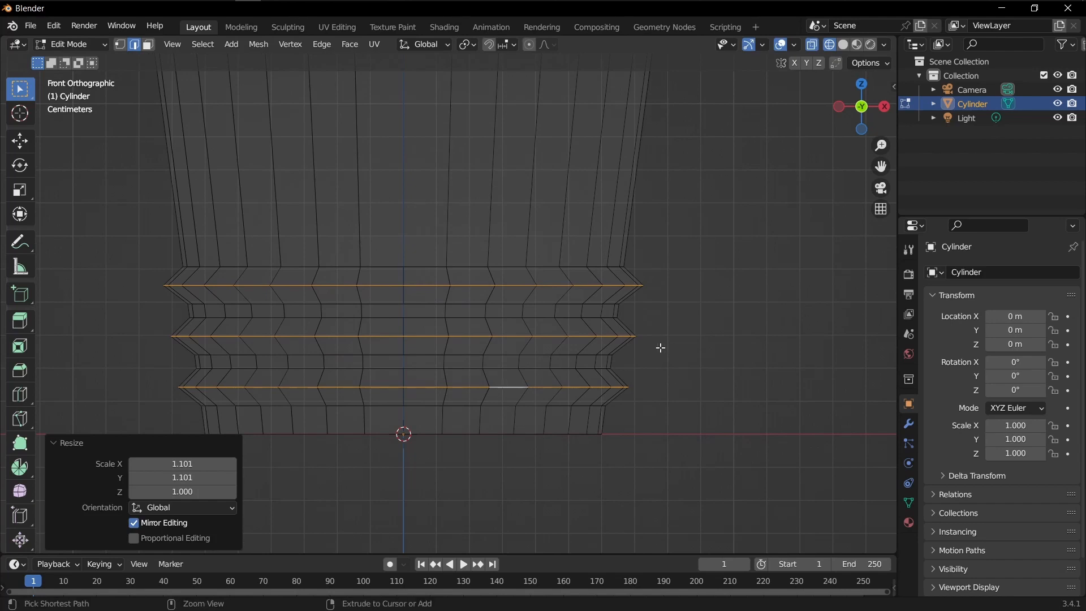
Step: Bevel the three protruding edge loops near the base with a width of about 0.00665 m and 4 segments, then clear the selection
key("ctrl+b")
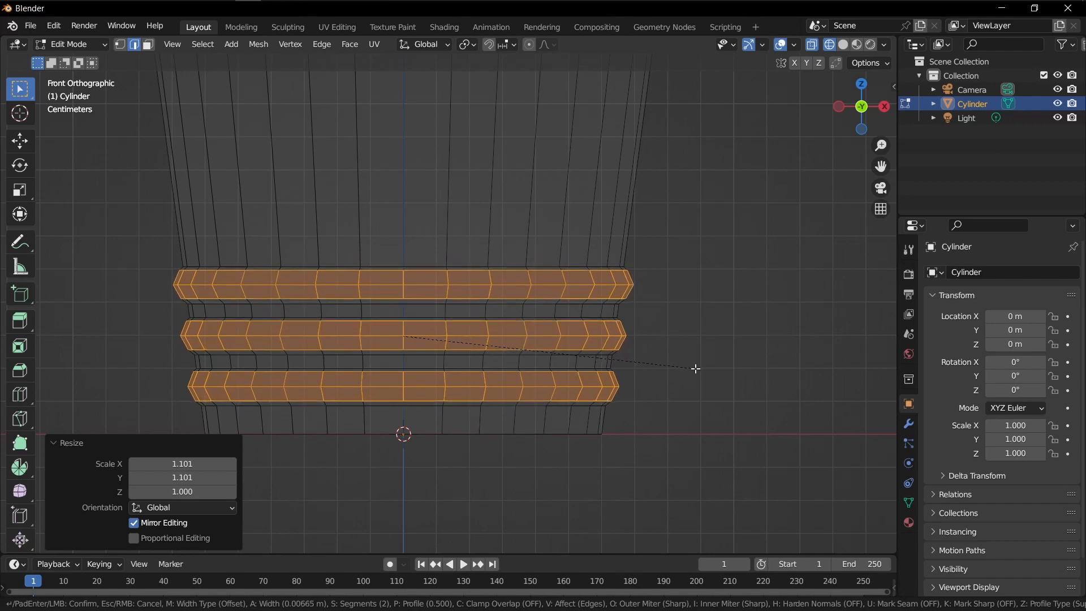
left_click(696, 369)
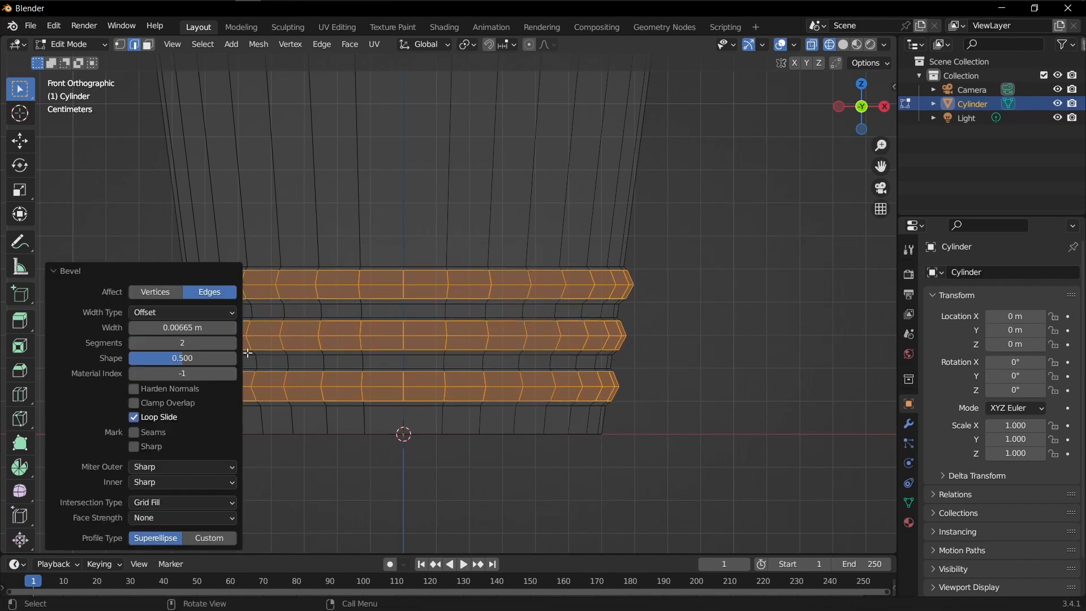
left_click(232, 344)
left_click(232, 344)
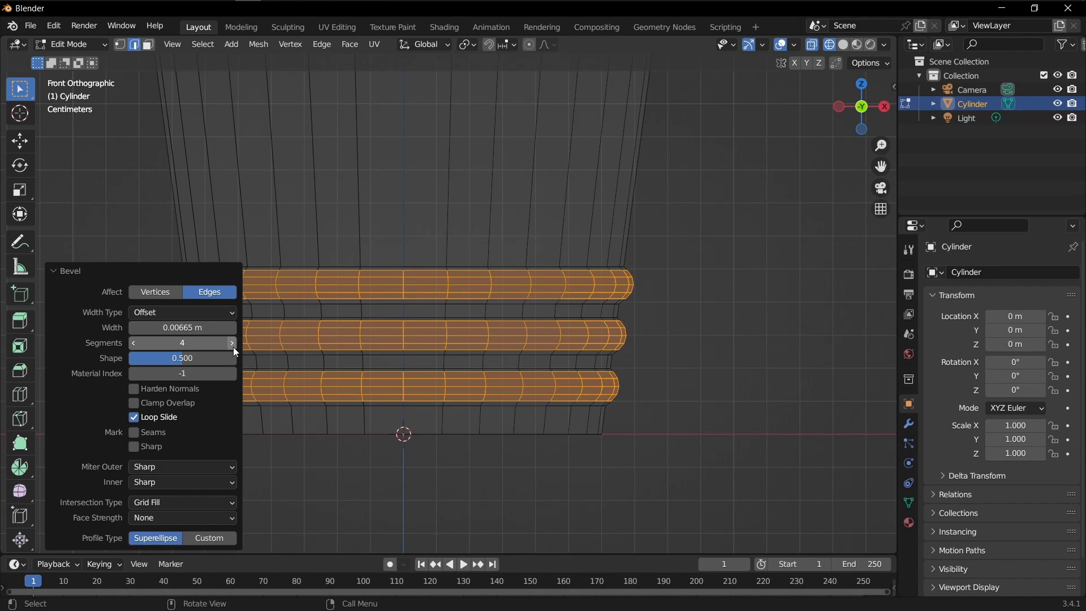
scroll(645, 353, "down", 3)
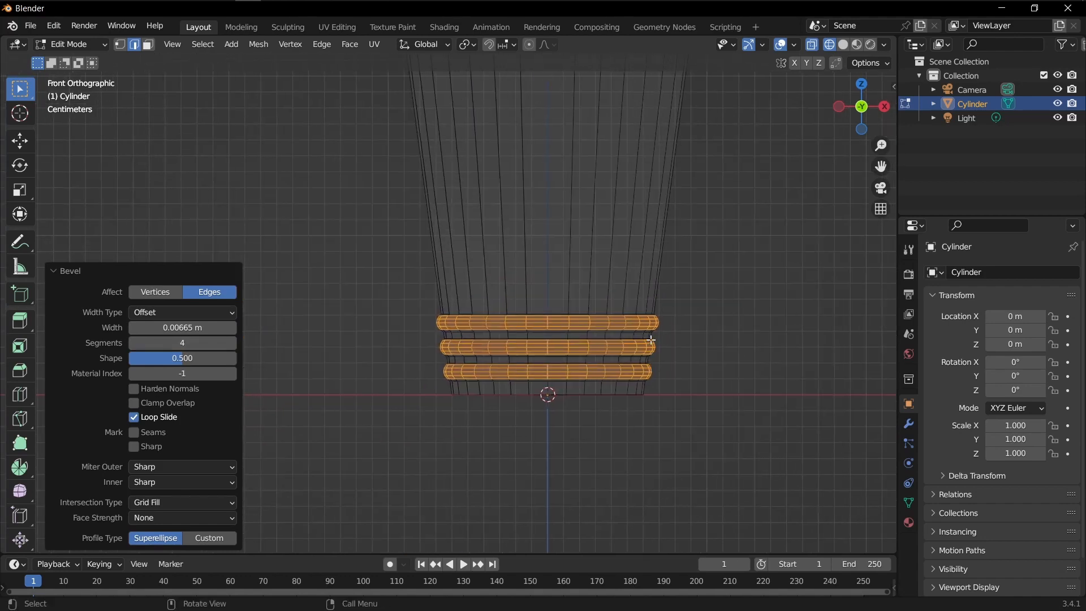
middle_click_drag(652, 339, 642, 377, "shift")
key("alt+a")
Step: Examine the container with its base ridges in solid shading and Object Mode
key("z")
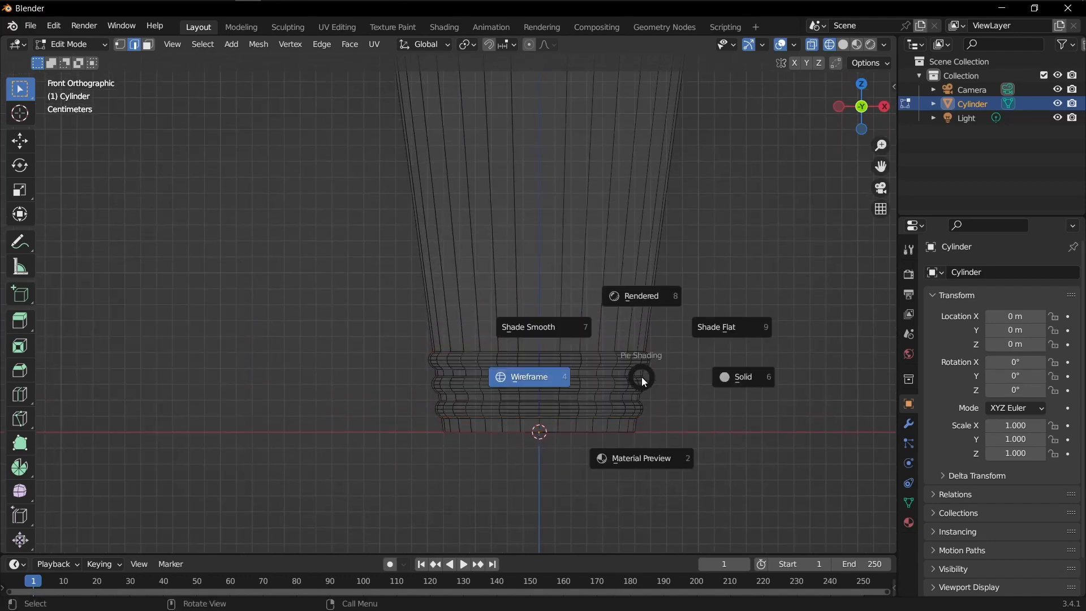
left_click(742, 376)
scroll(682, 357, "down", 3)
scroll(681, 358, "down", 1)
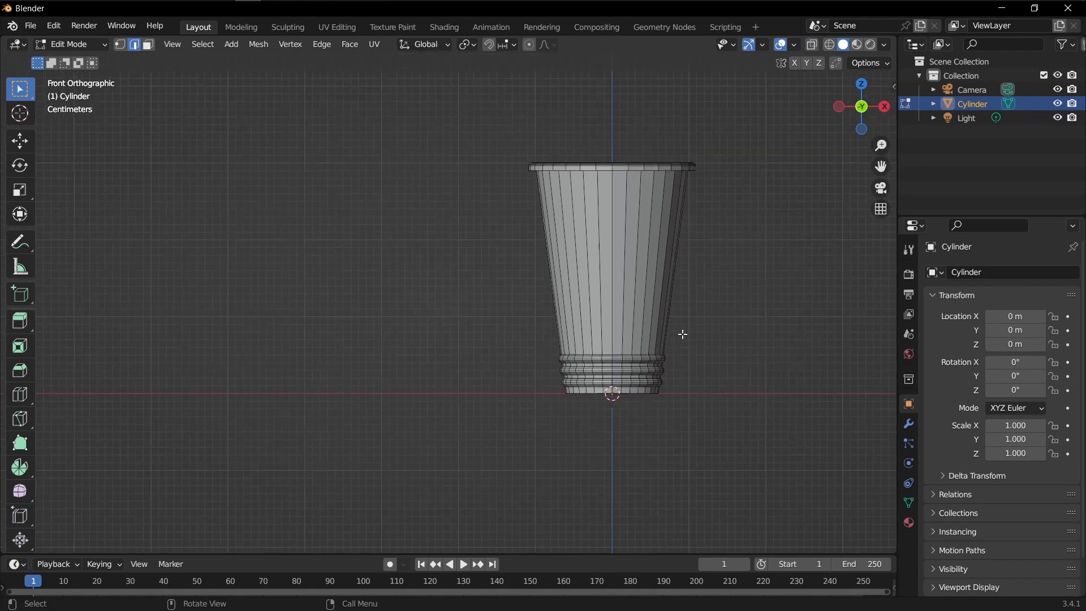
key("ctrl+Tab")
left_click(574, 337)
middle_click_drag(673, 305, 703, 358, "shift")
scroll(590, 271, "up", 2)
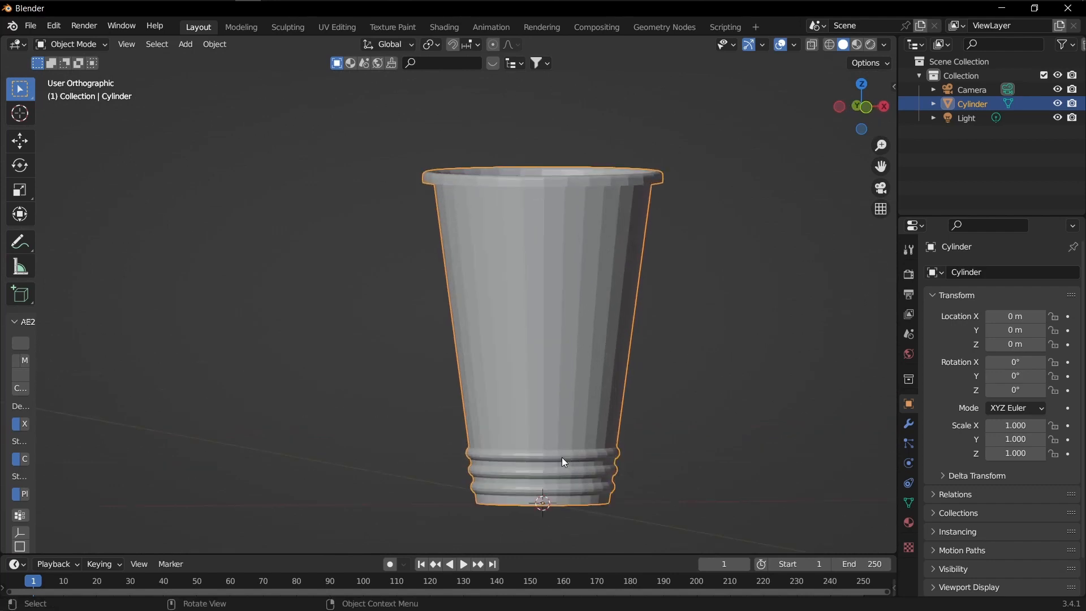
Step: In wireframe Edit Mode from the front, add one horizontal loop cut around the wall and slide it towards the rim to factor -0.7
key("KP_1")
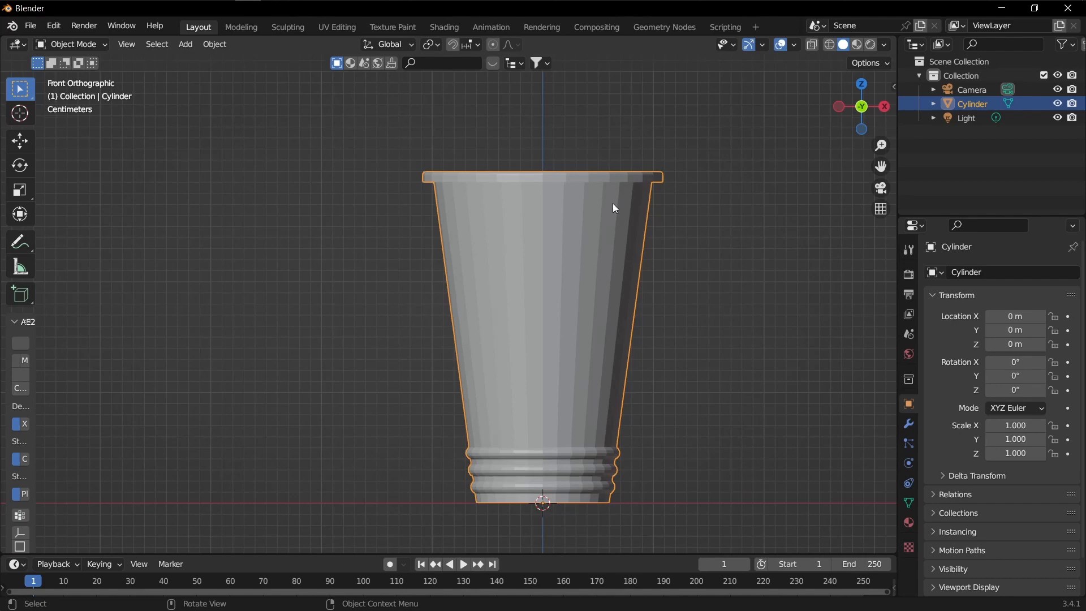
key("ctrl+Tab")
left_click(622, 213)
scroll(617, 212, "up", 2)
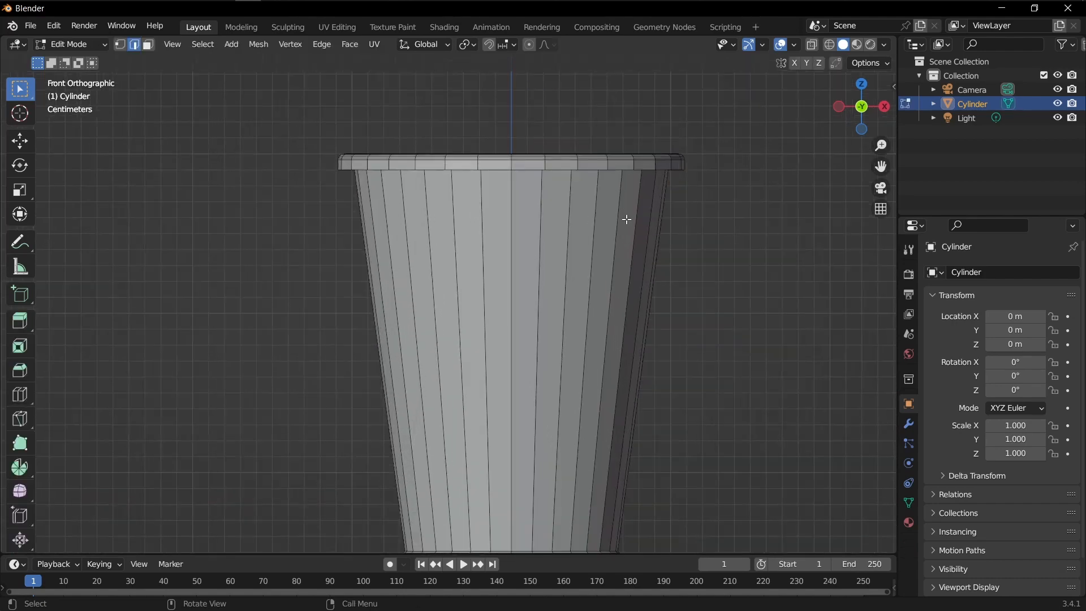
key("z")
left_click(515, 270)
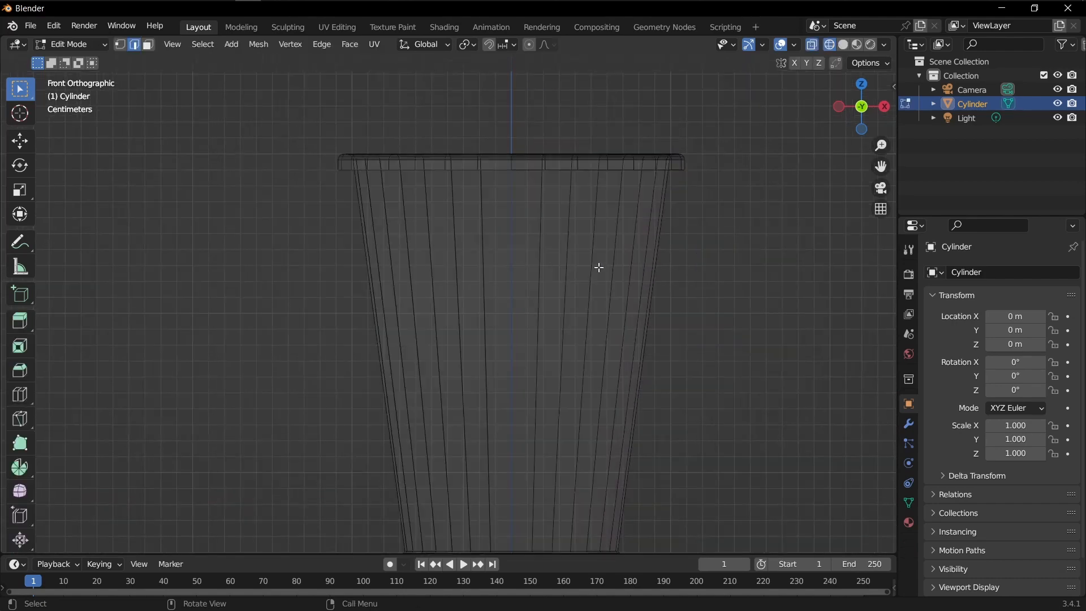
scroll(603, 315, "down", 2)
middle_click_drag(604, 314, 587, 275, "shift")
key("ctrl+r")
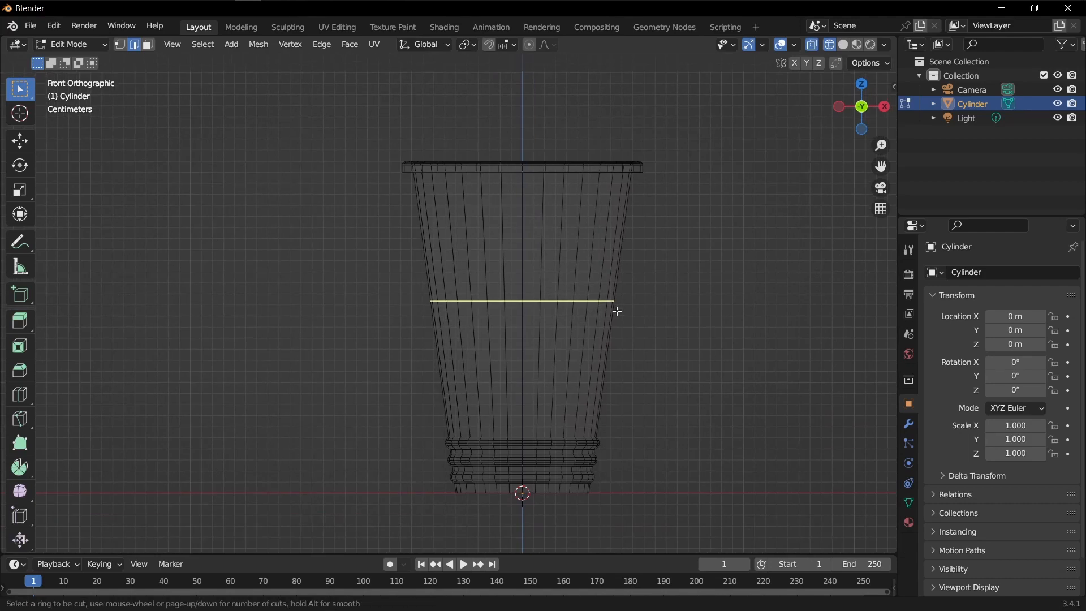
left_click(616, 303)
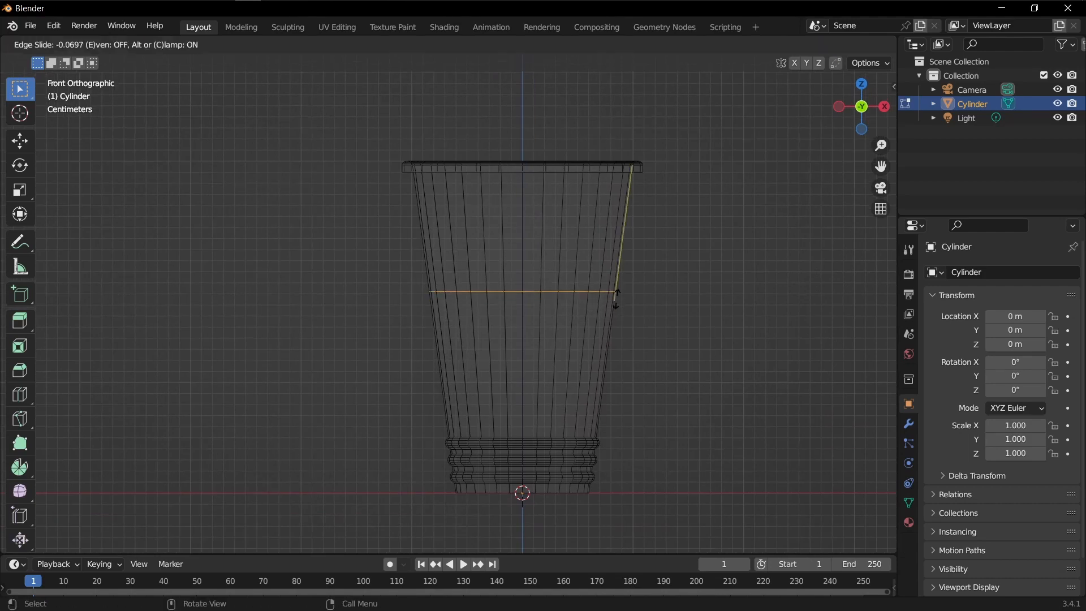
left_click(633, 220)
Step: Bevel the new edge loop below the rim with a width of about 0.0212 m and 2 segments
scroll(613, 204, "up", 2)
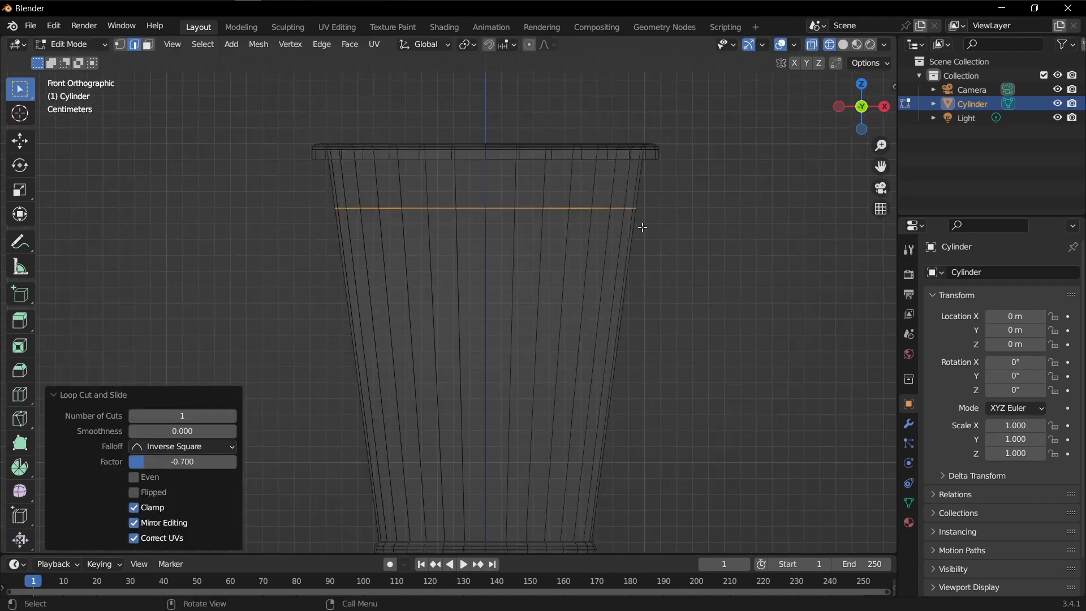
key("ctrl+b")
scroll(662, 242, "up", 3)
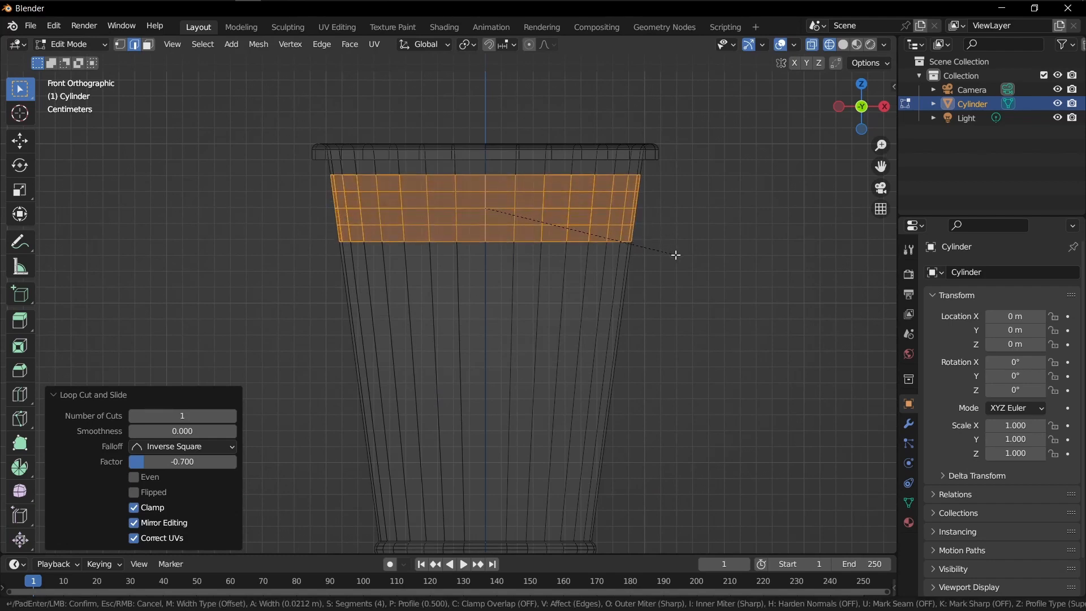
left_click(676, 255)
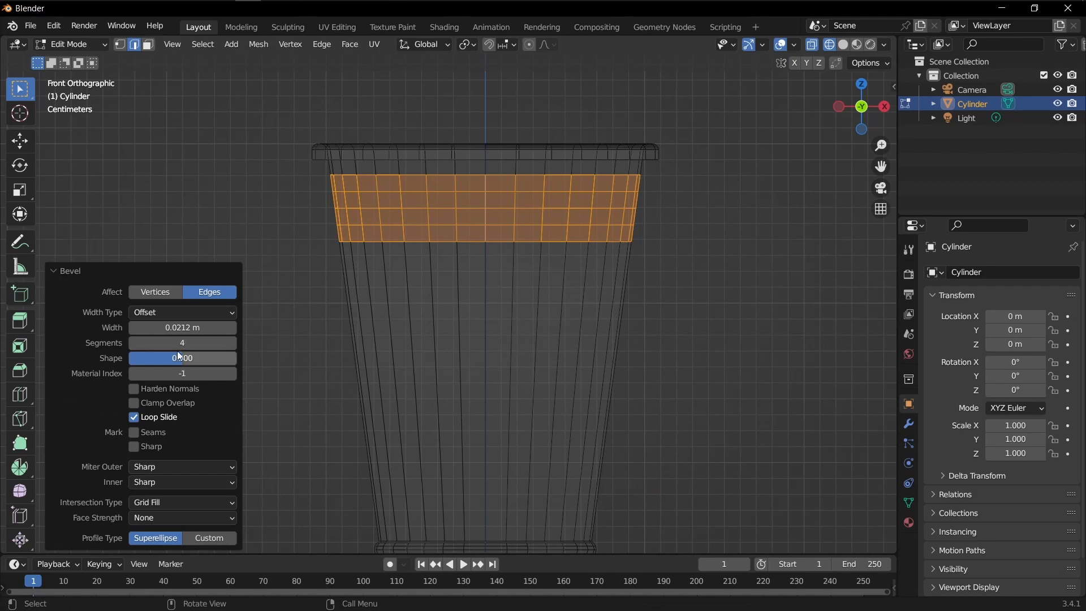
left_click(125, 342)
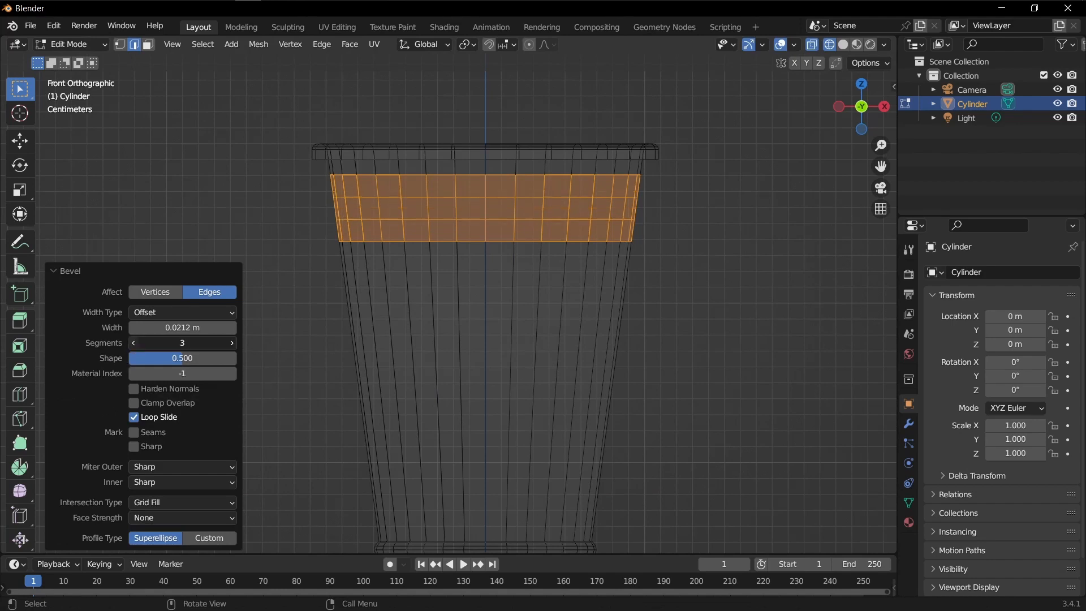
left_click(131, 343)
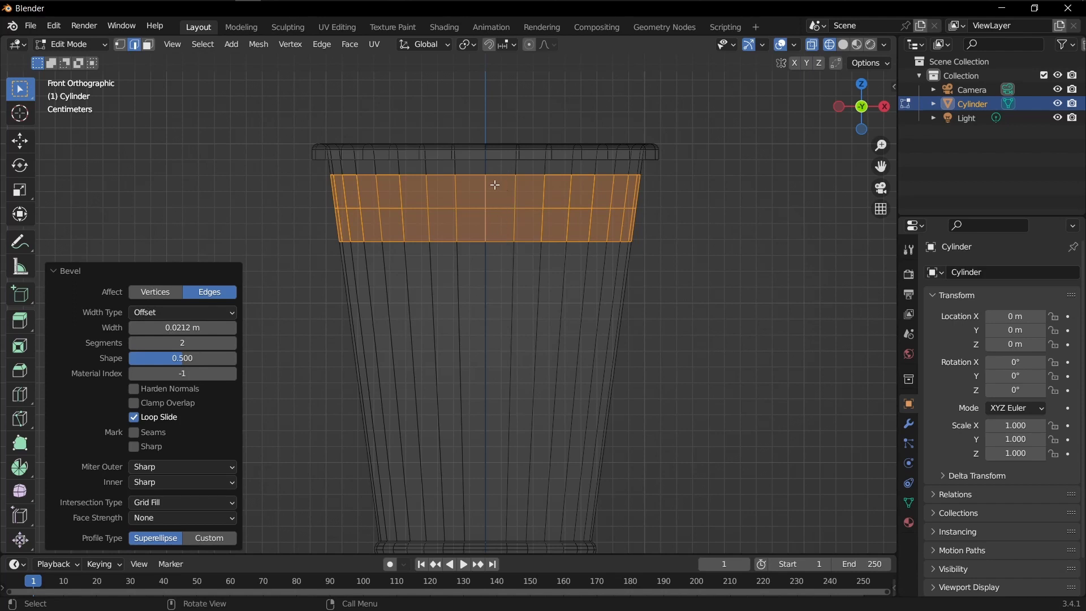
Step: Select the three horizontal edge loops below the rim and bevel them with a width of about 0.0076 m and 2 segments
left_click(500, 175, "alt")
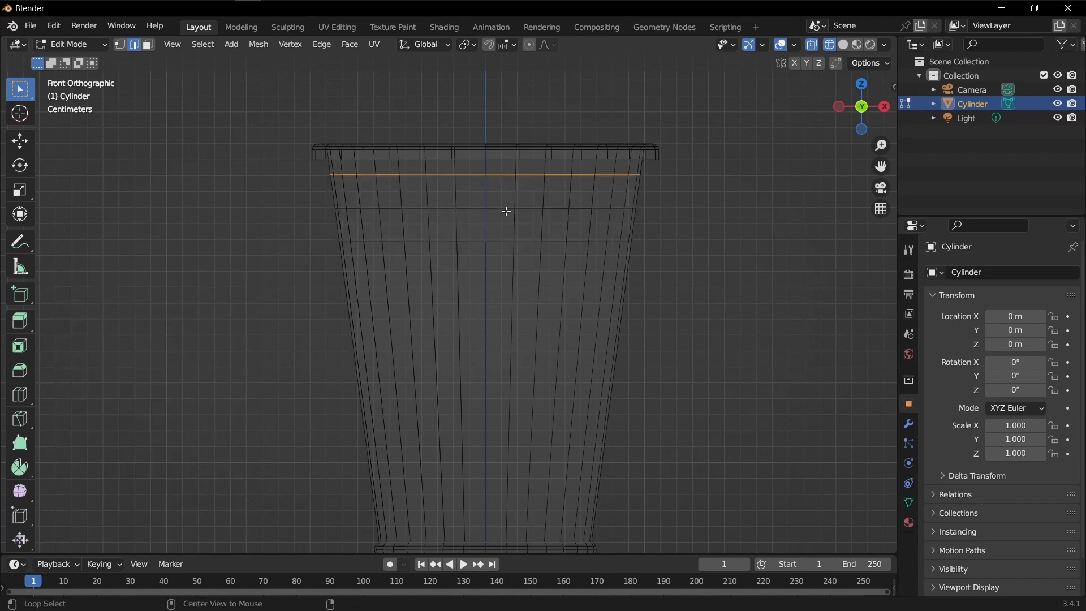
left_click(501, 209, "alt+shift")
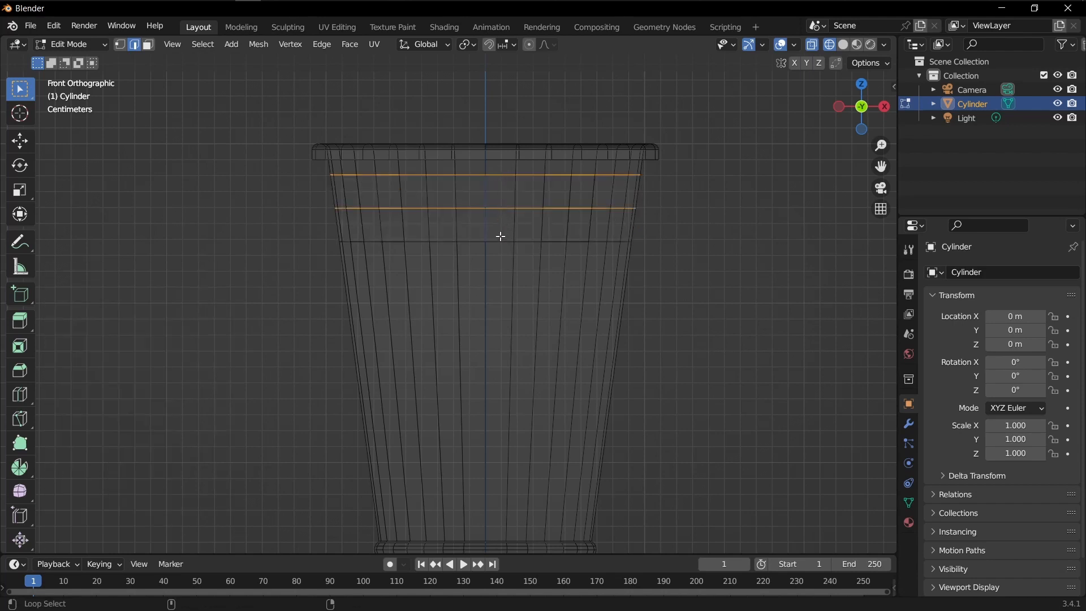
left_click(500, 241, "alt+shift")
key("ctrl+b")
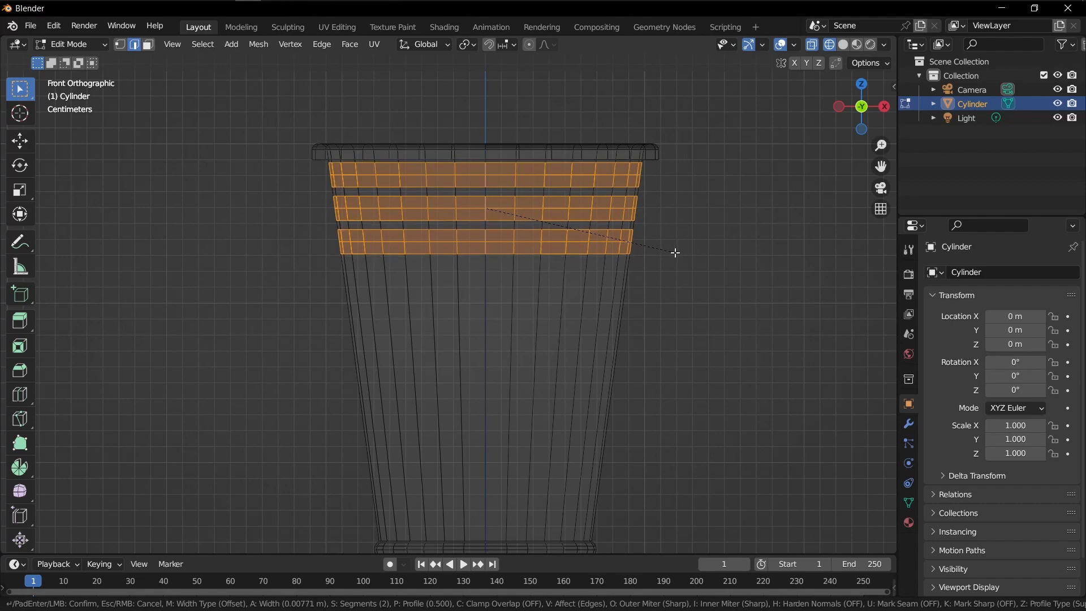
left_click(676, 252)
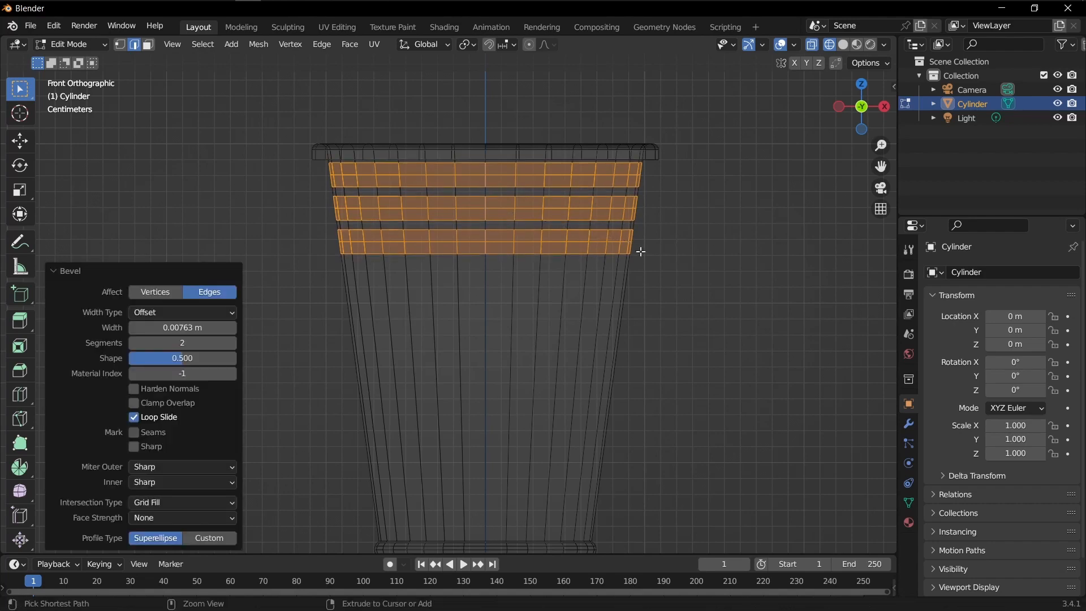
Step: Select the middle edge loop of each of the three upper bands and scale them outward to about 1.08, excluding the Z axis
left_click(498, 175, "alt")
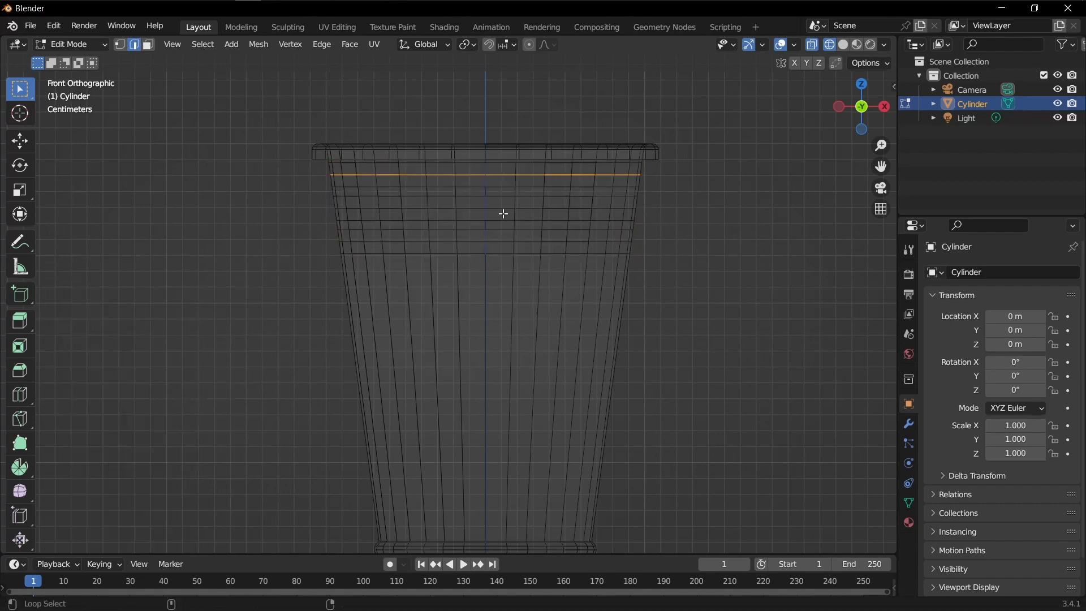
scroll(499, 185, "up", 4)
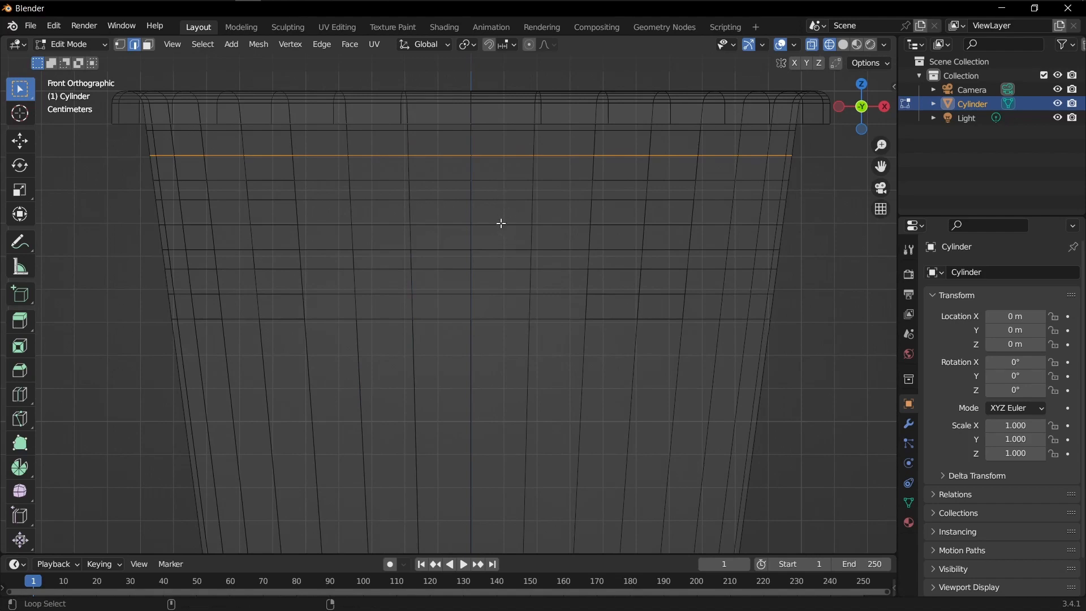
left_click(520, 232, "alt+shift")
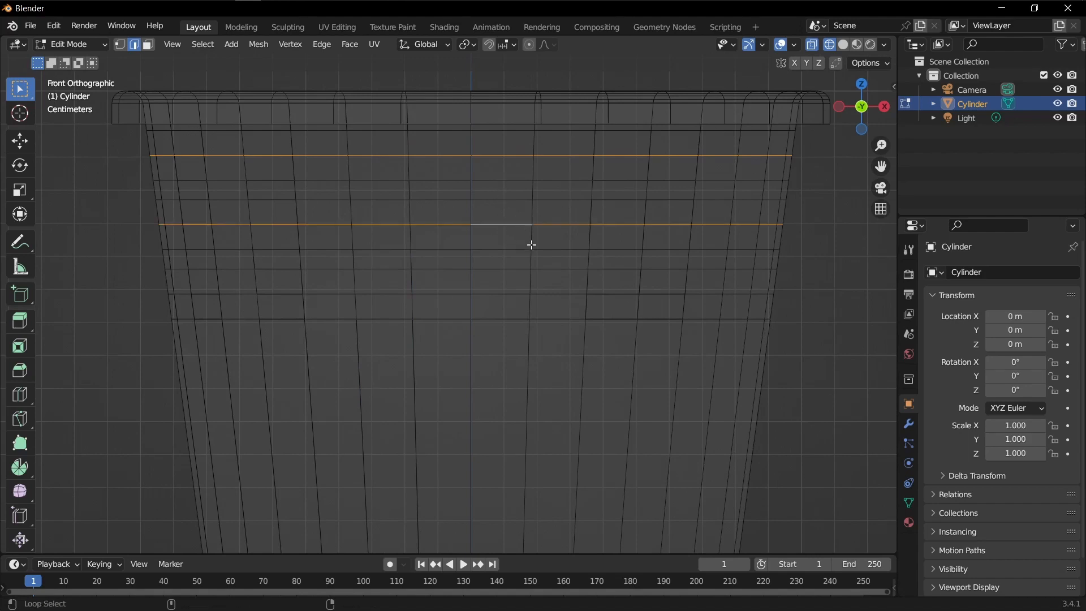
left_click(509, 290, "alt+shift")
scroll(521, 280, "down", 3)
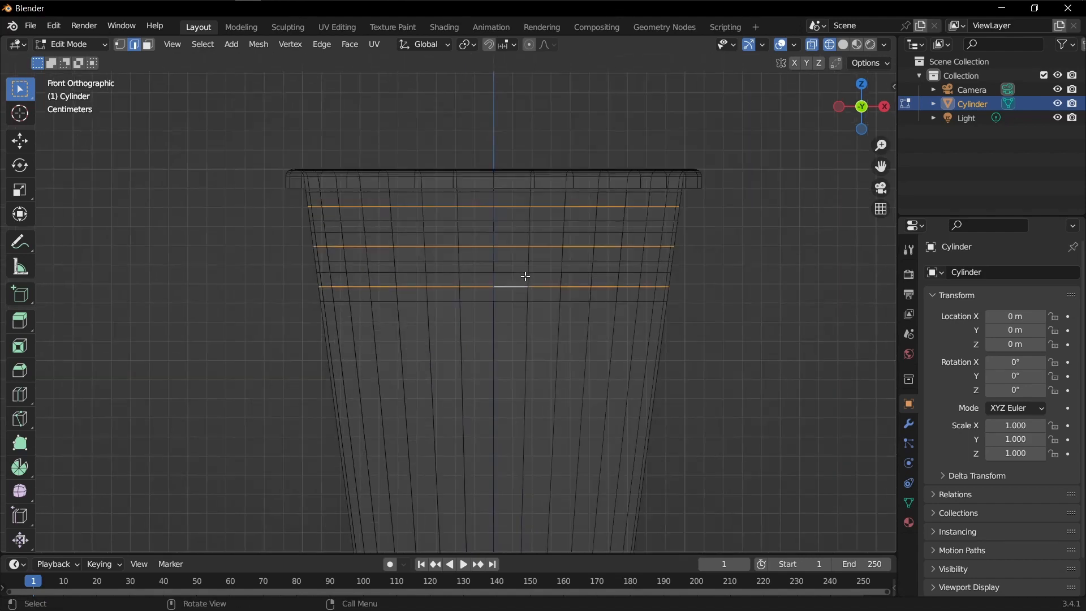
key("s")
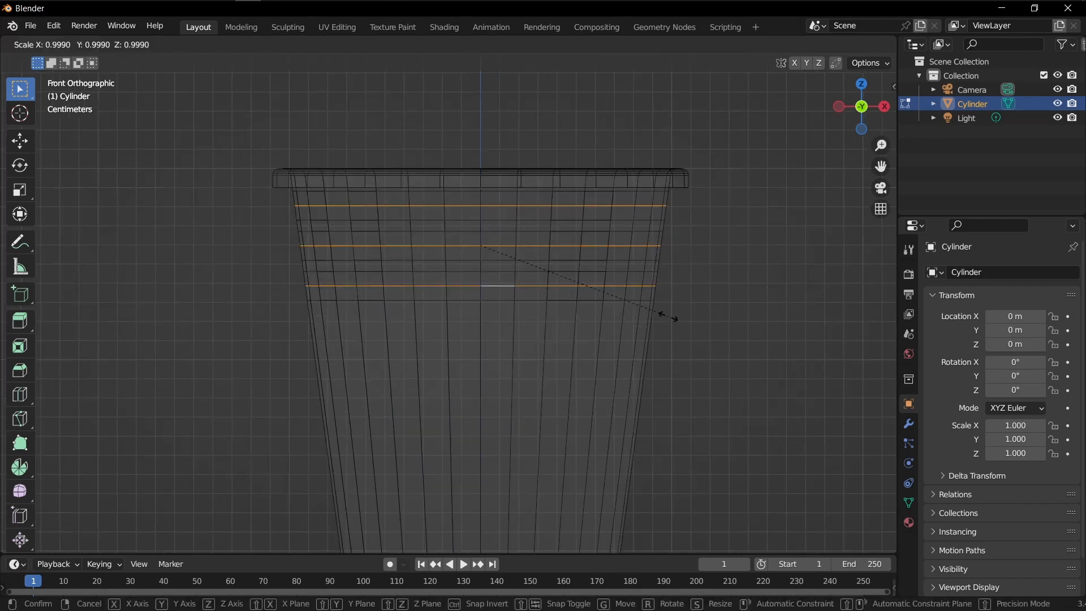
key("shift+z")
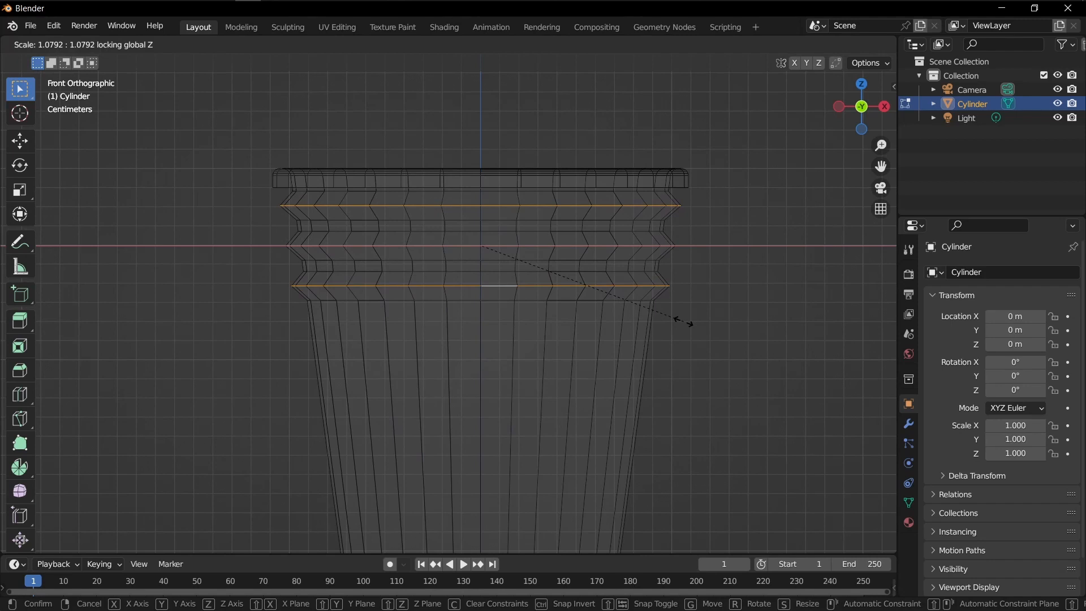
left_click(684, 321)
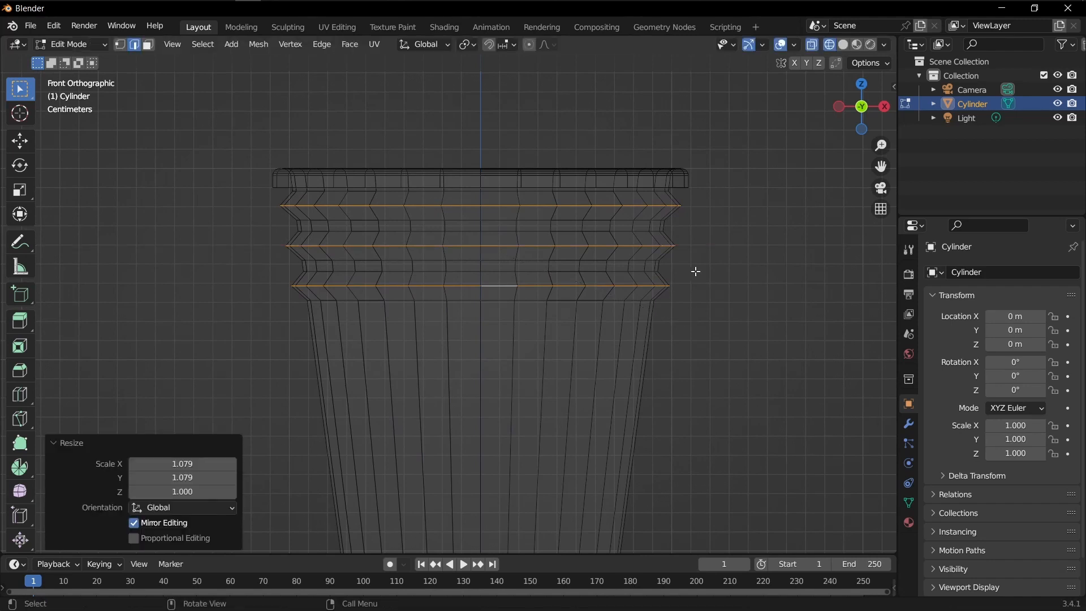
Step: Bevel the three protruding edge loops below the rim with a width of about 0.0073 m and 4 segments
key("ctrl+b")
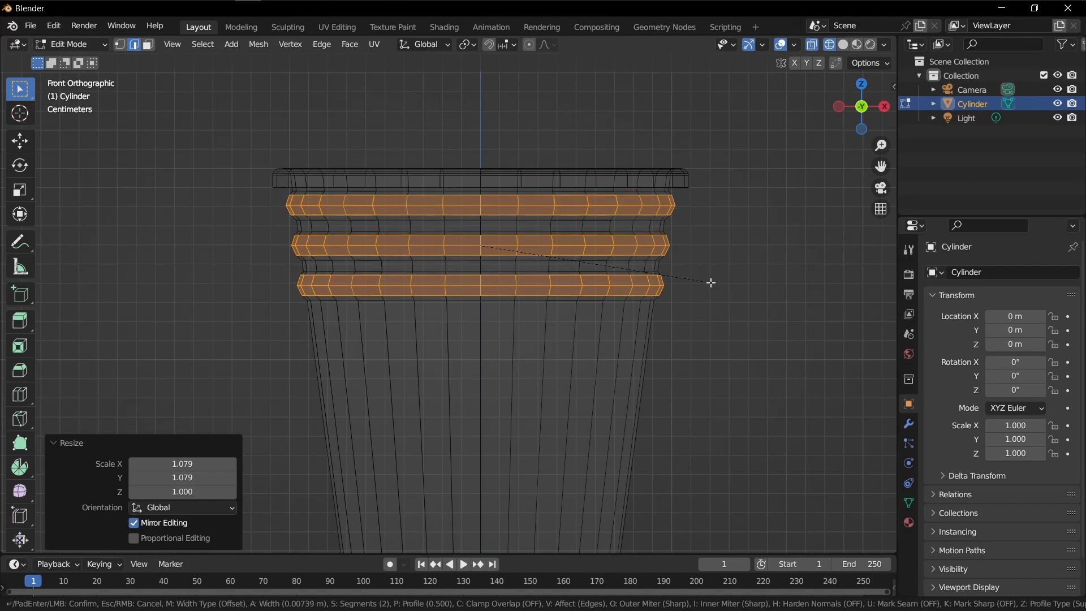
left_click(711, 283)
left_click(232, 343)
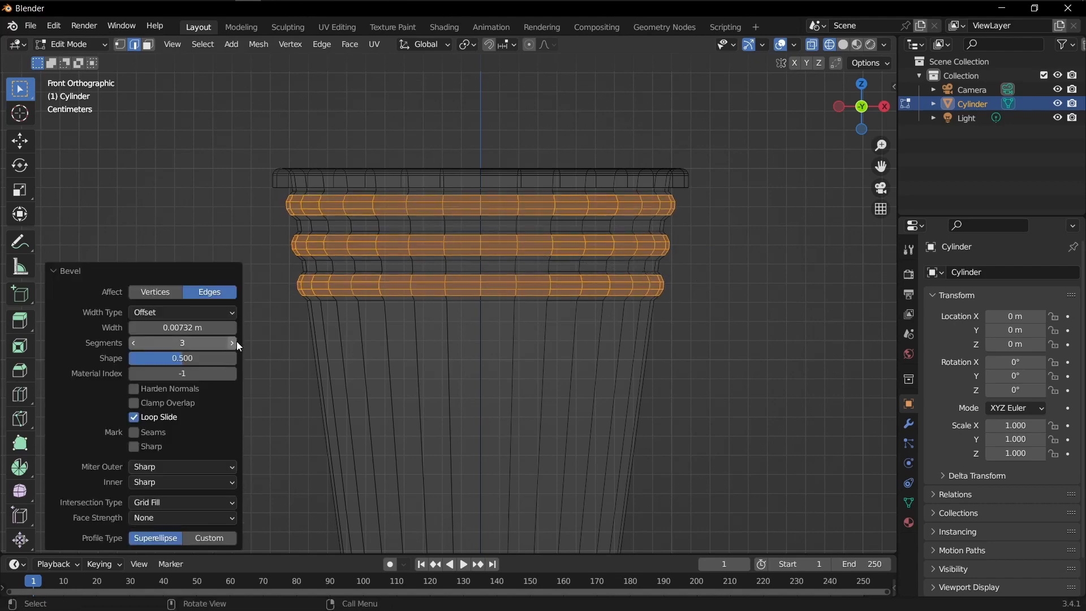
left_click(232, 343)
scroll(625, 235, "down", 2)
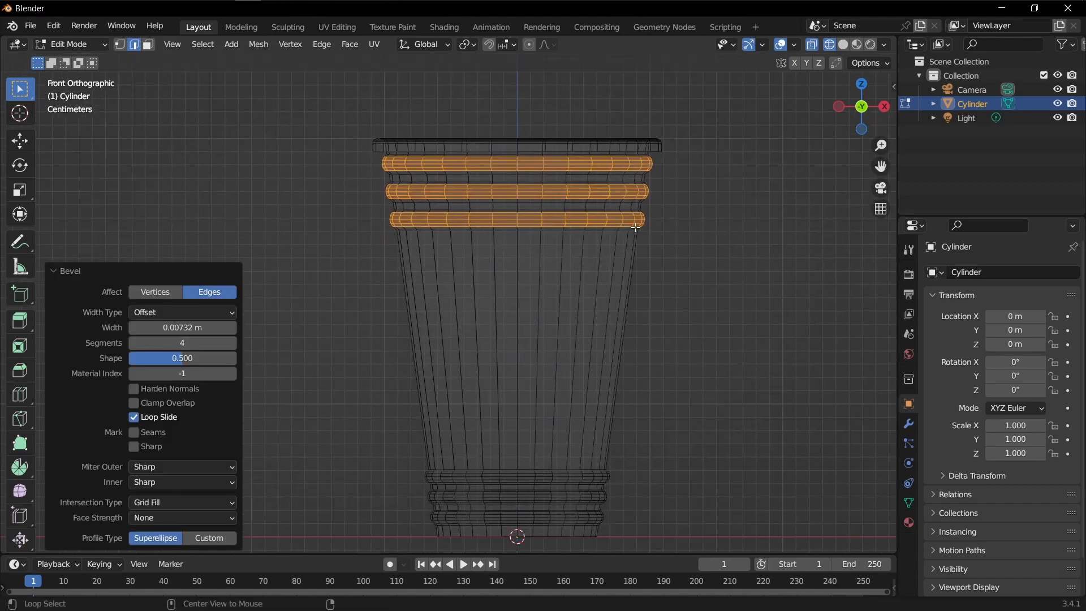
Step: Return to Object Mode and display the container in solid shading
key("ctrl+Tab")
left_click(520, 227)
key("z")
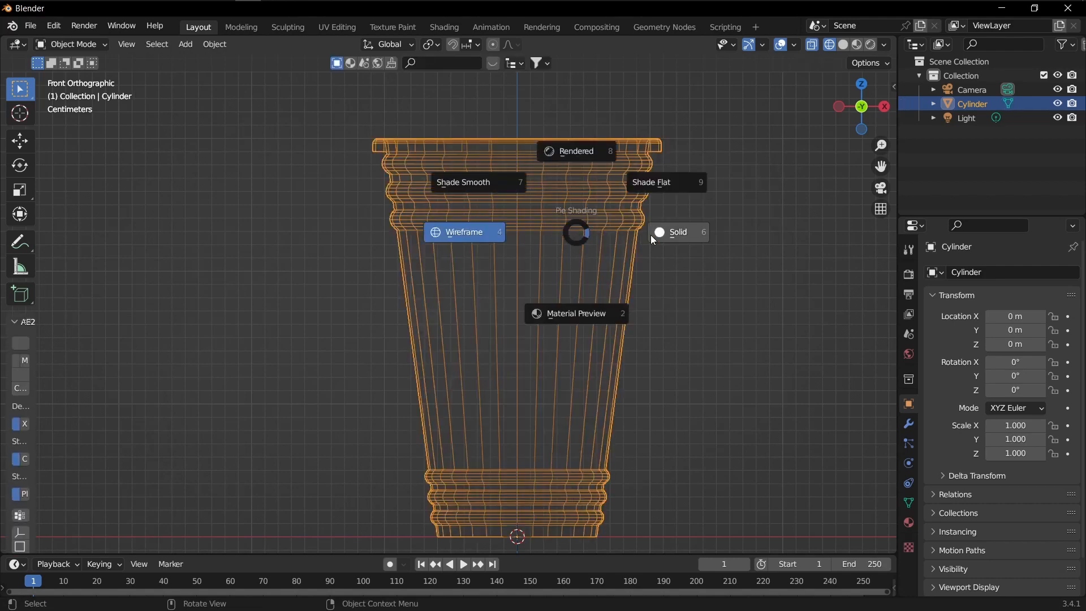
left_click(650, 235)
Step: Apply Shade Auto Smooth to the container and check its surface down to the underside
mouse_move(630, 252)
middle_mouse_down()
mouse_move(566, 287)
mouse_move(732, 279)
mouse_move(625, 315)
mouse_move(681, 309)
mouse_move(601, 284)
mouse_move(642, 247)
mouse_move(640, 285)
mouse_move(605, 279)
middle_mouse_up()
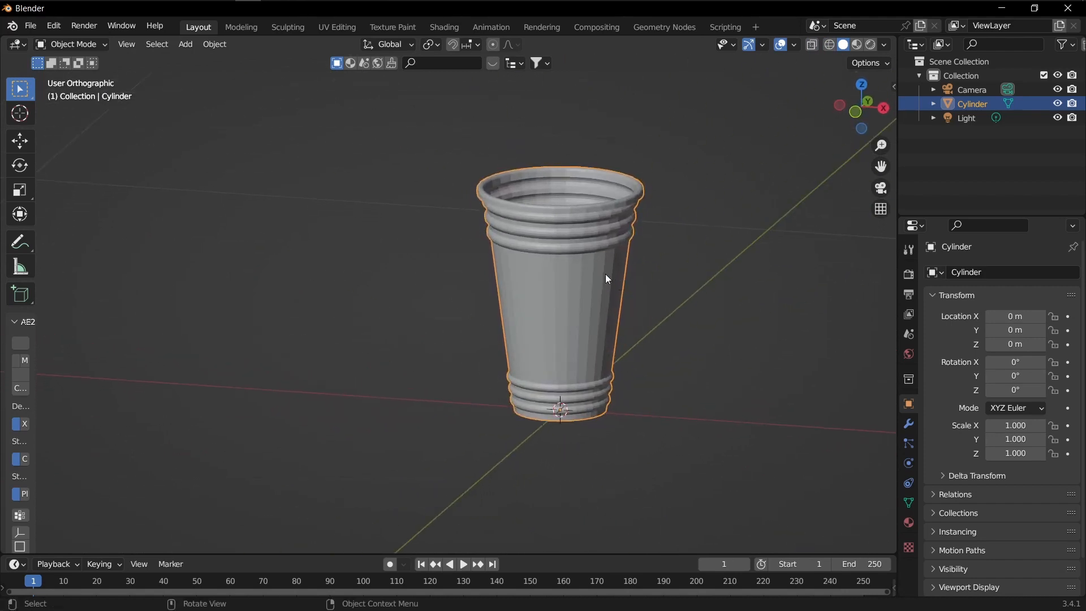
right_click(579, 259)
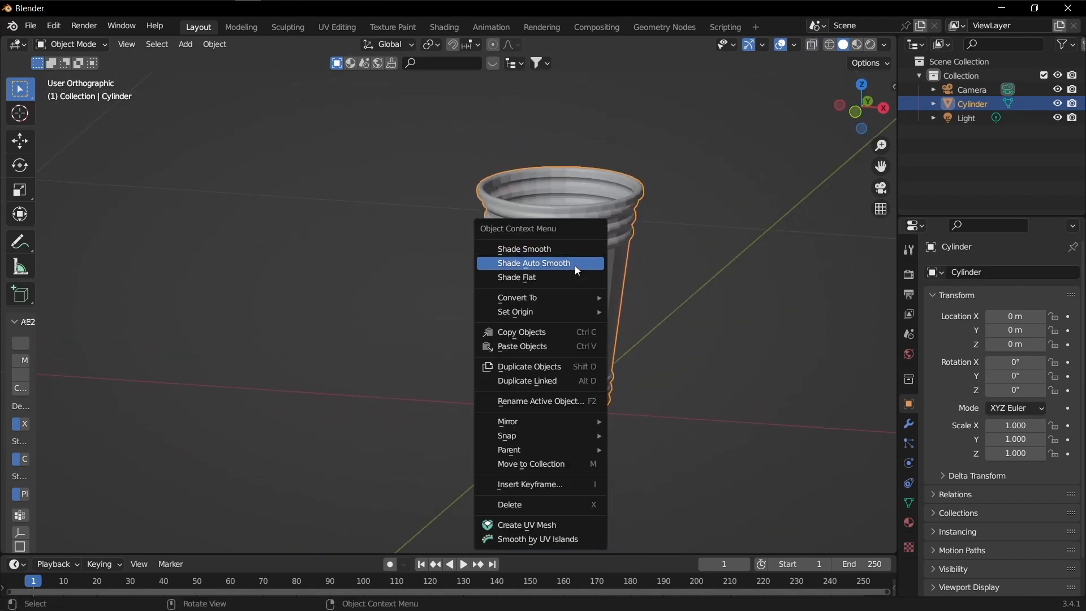
left_click(575, 267)
middle_click_drag(599, 273, 541, 308)
scroll(583, 409, "up", 3)
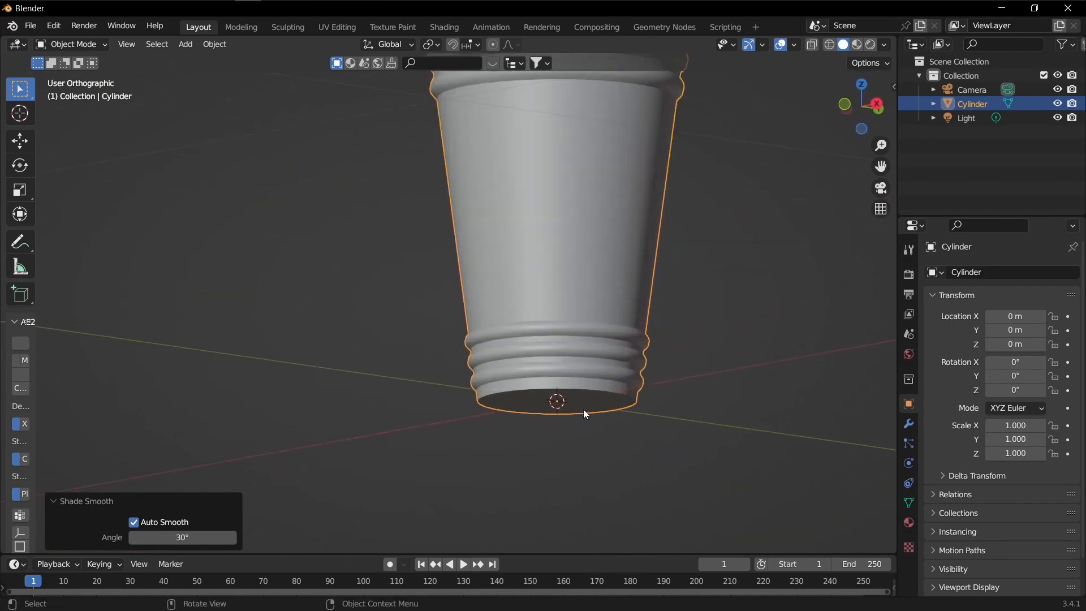
Step: Bevel the cup's bottom edge loop with a width of about 0.0039 m and 4 segments
key("Tab")
scroll(613, 395, "up", 2)
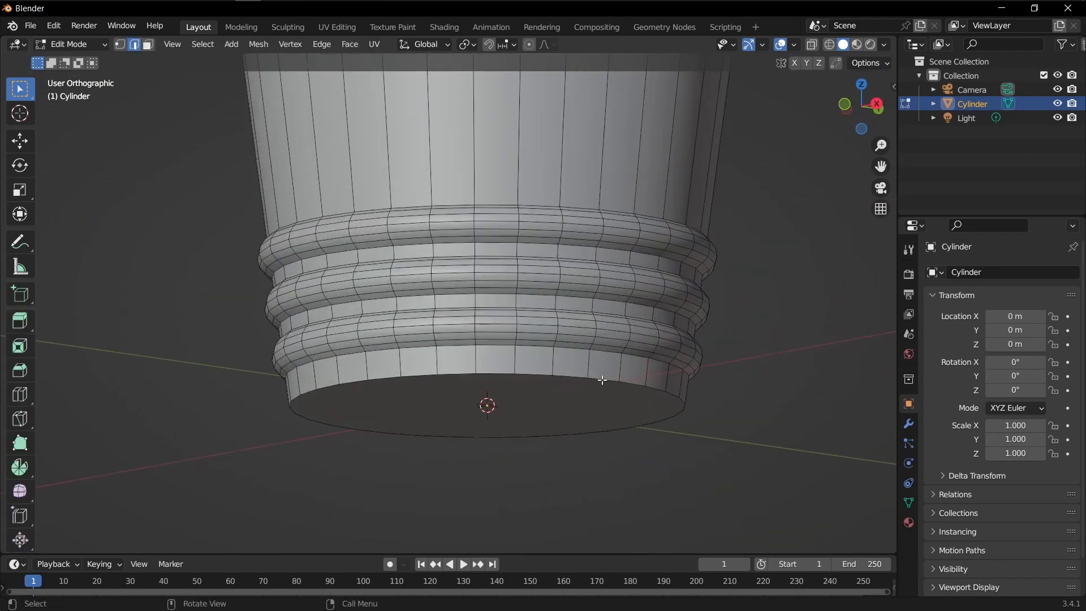
left_click(604, 381)
key("ctrl+b")
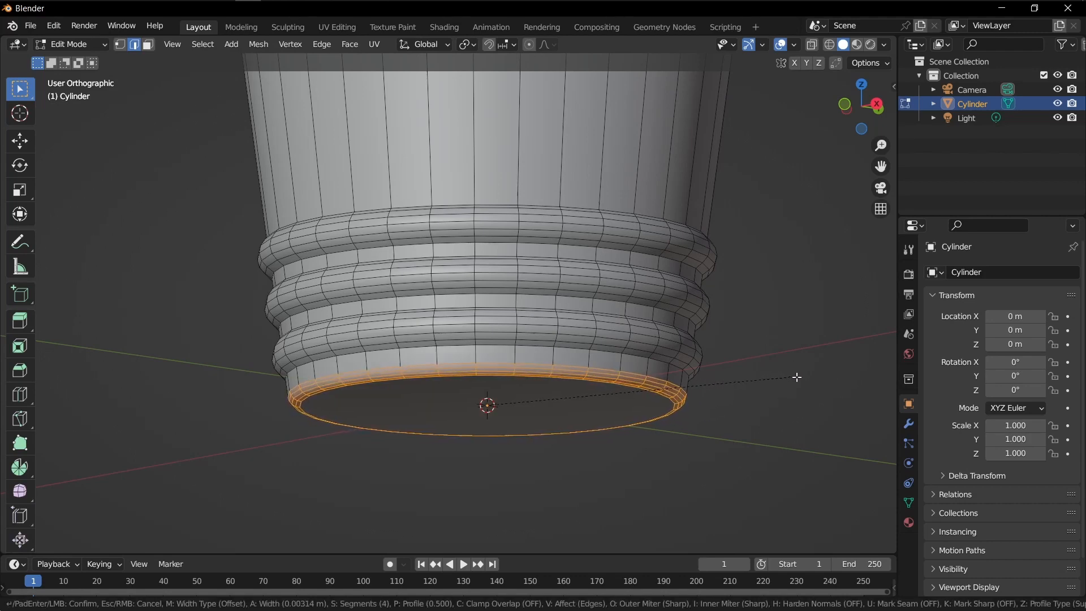
left_click(819, 380)
scroll(628, 330, "down", 3)
middle_click_drag(667, 308, 664, 333)
key("KP_1")
scroll(664, 333, "down", 3)
middle_click_drag(626, 213, 614, 347, "shift")
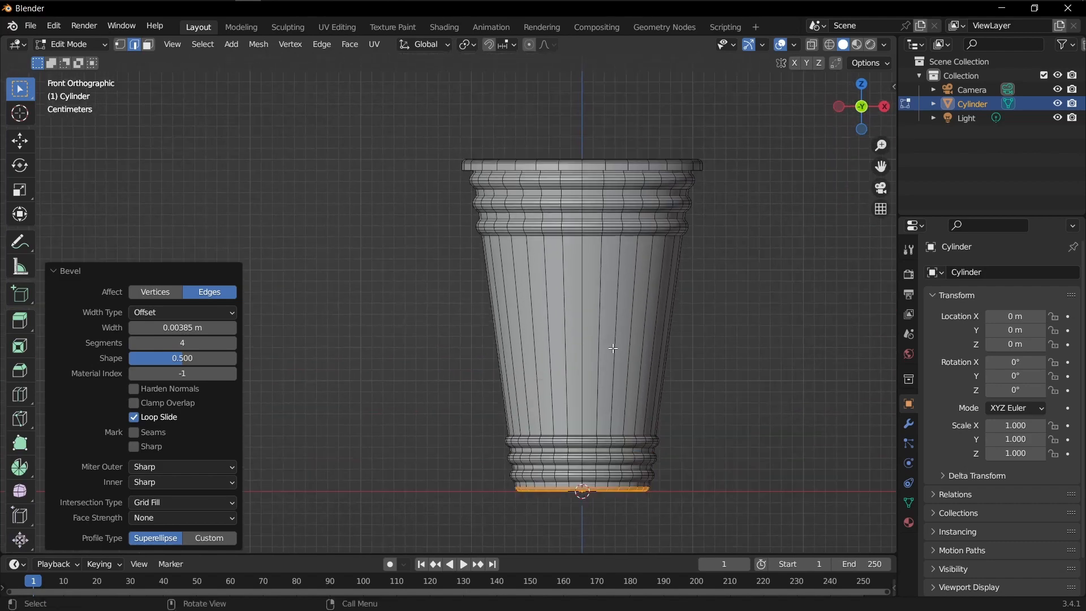
key("alt+a")
Step: Return to Object Mode and add a Solidify modifier to the cup
scroll(629, 289, "down", 2)
middle_click_drag(644, 244, 616, 391, "shift")
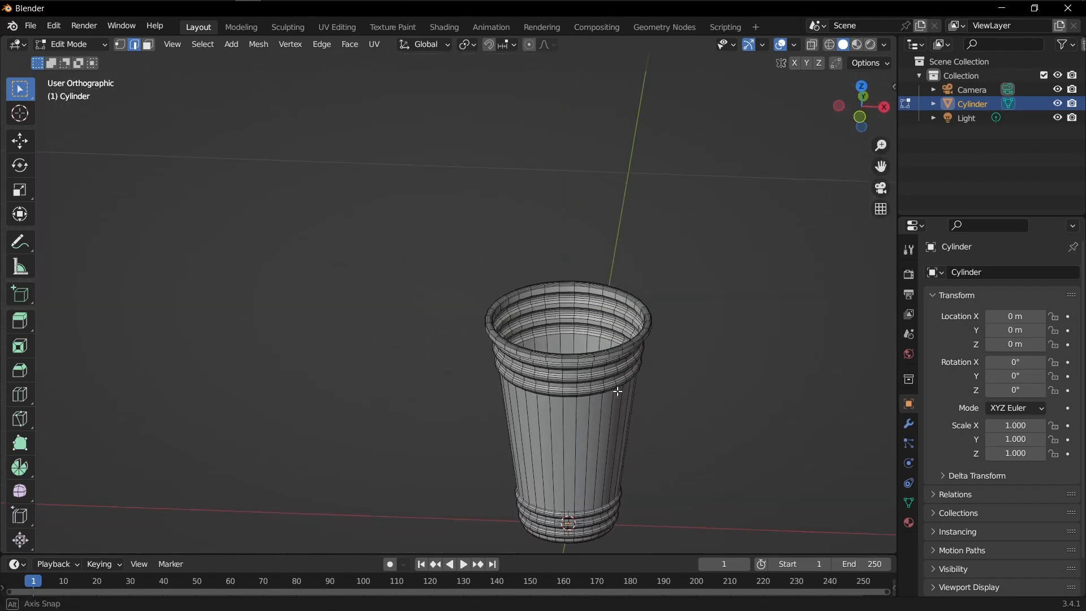
scroll(586, 342, "up", 4)
middle_click_drag(586, 324, 599, 303)
key("ctrl+Tab")
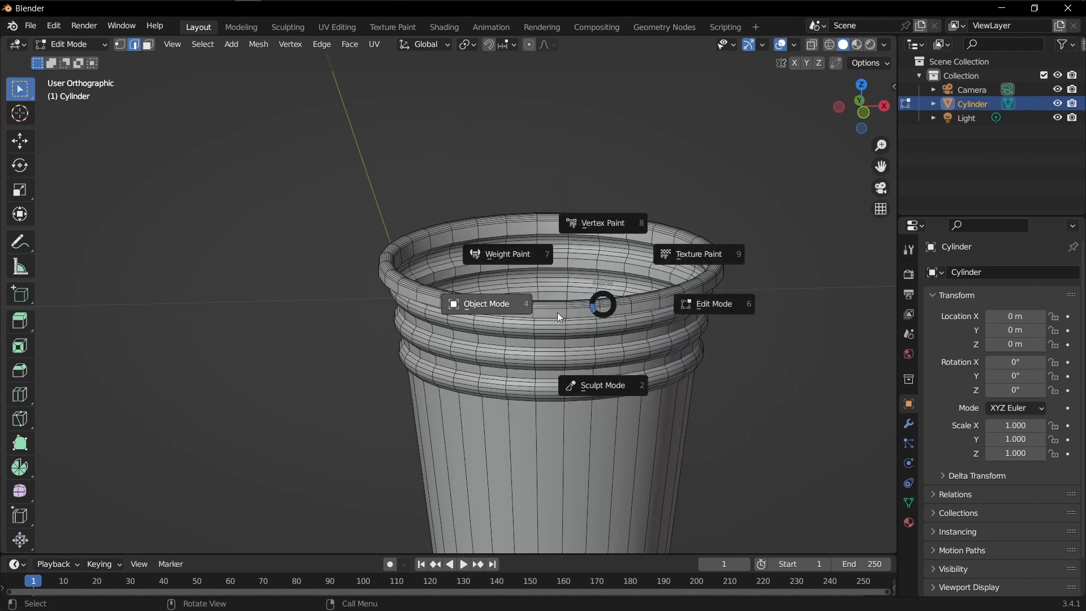
left_click(558, 313)
scroll(812, 345, "down", 2)
left_click(908, 424)
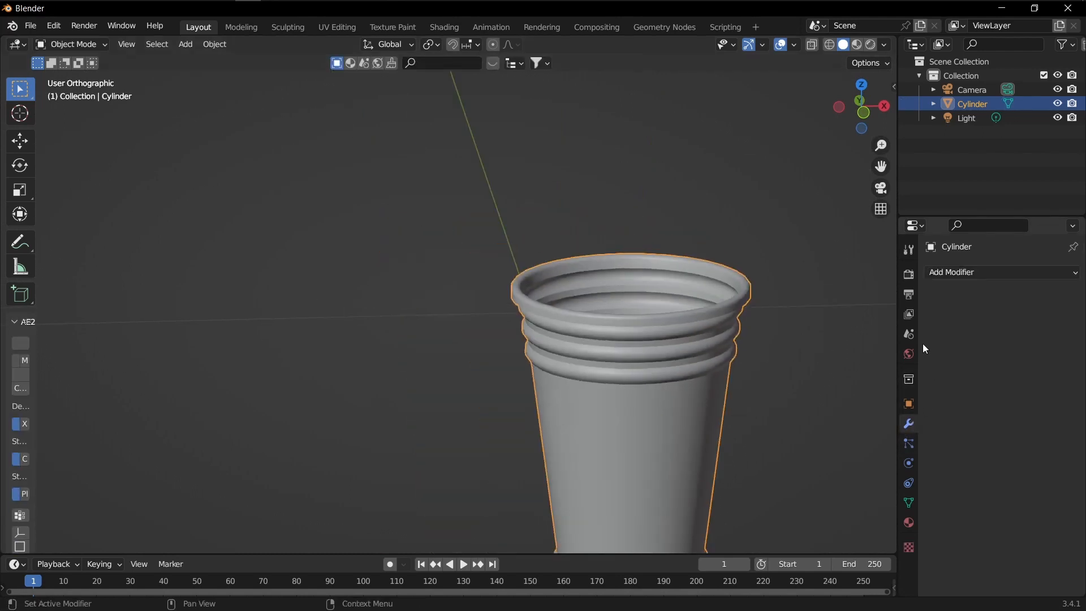
left_click(954, 272)
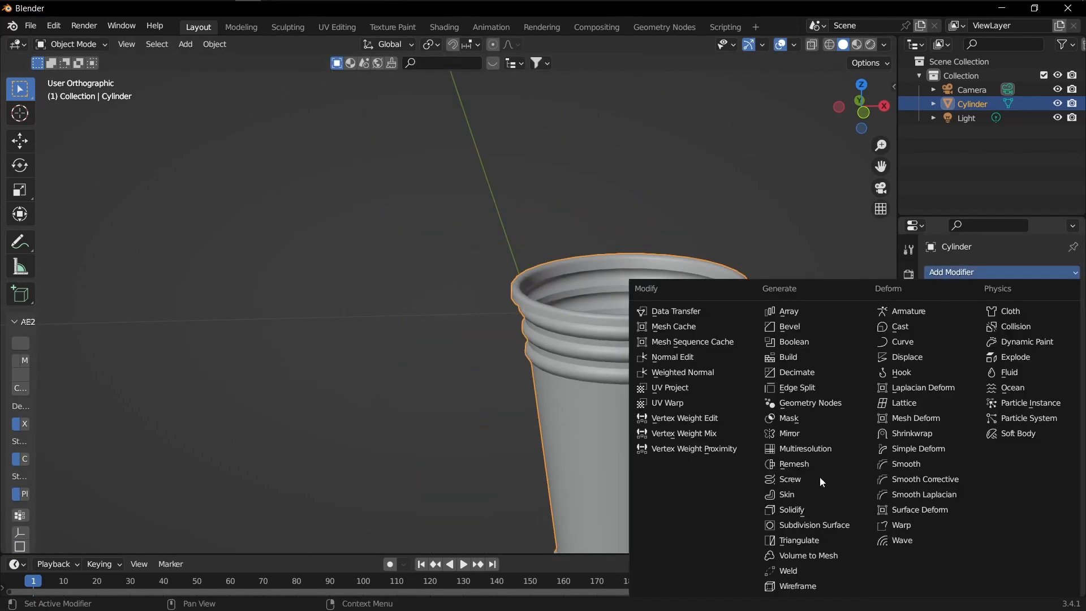
left_click(808, 509)
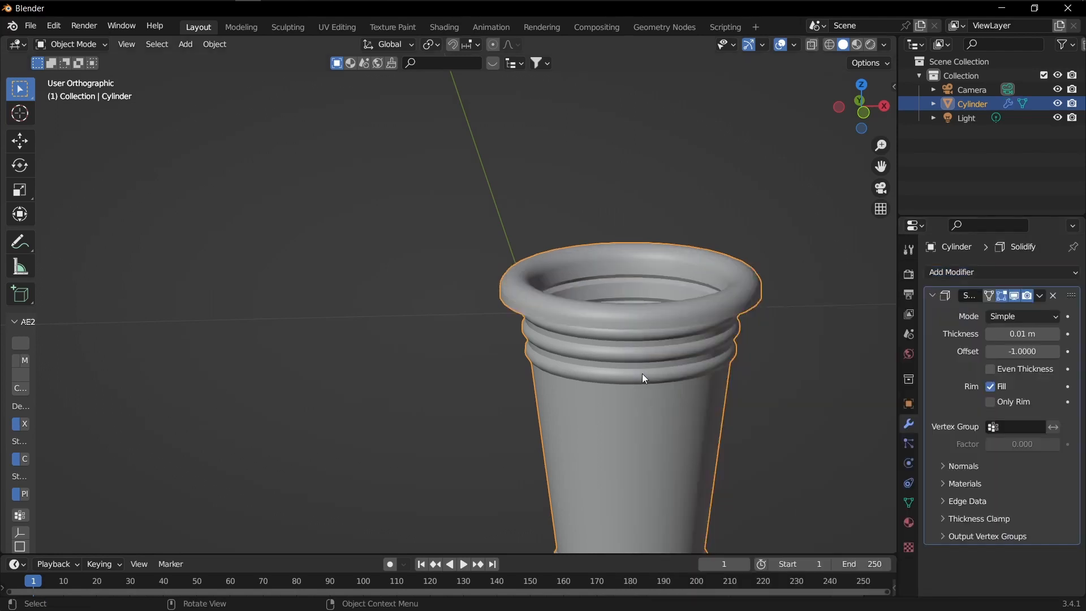
Step: Set the Solidify thickness to 0.005 m and check the rim
left_click(1027, 355)
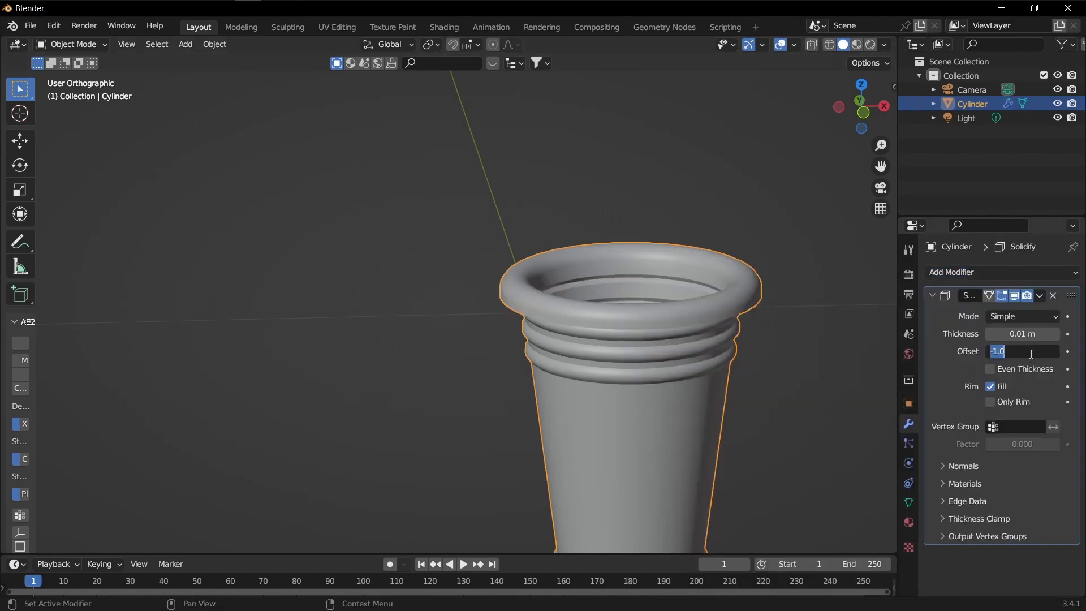
left_click(1012, 334)
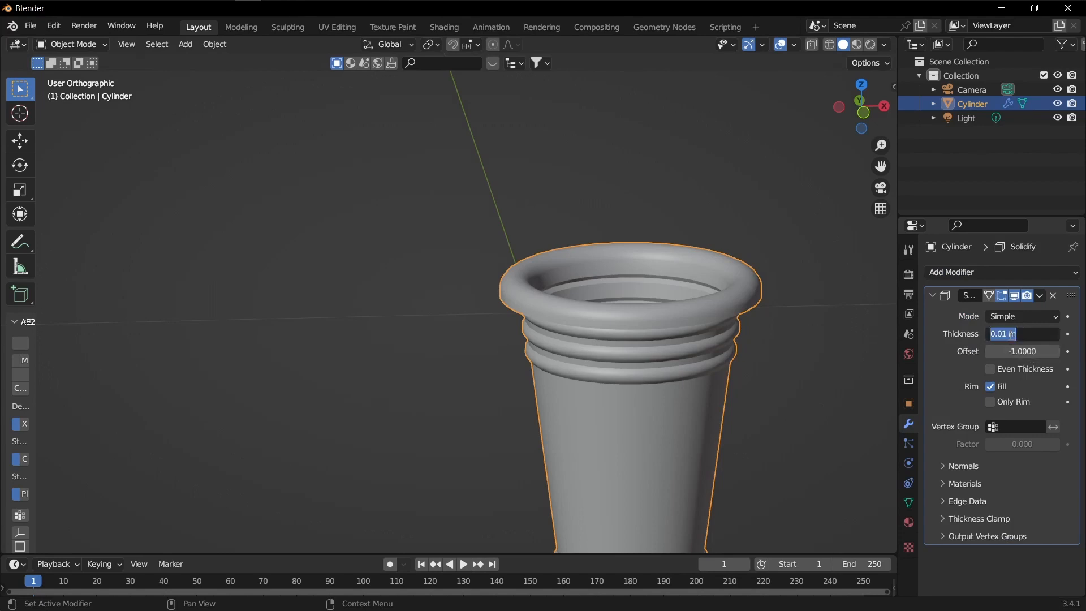
left_click(1006, 334)
key("shift+Left")
key("Return")
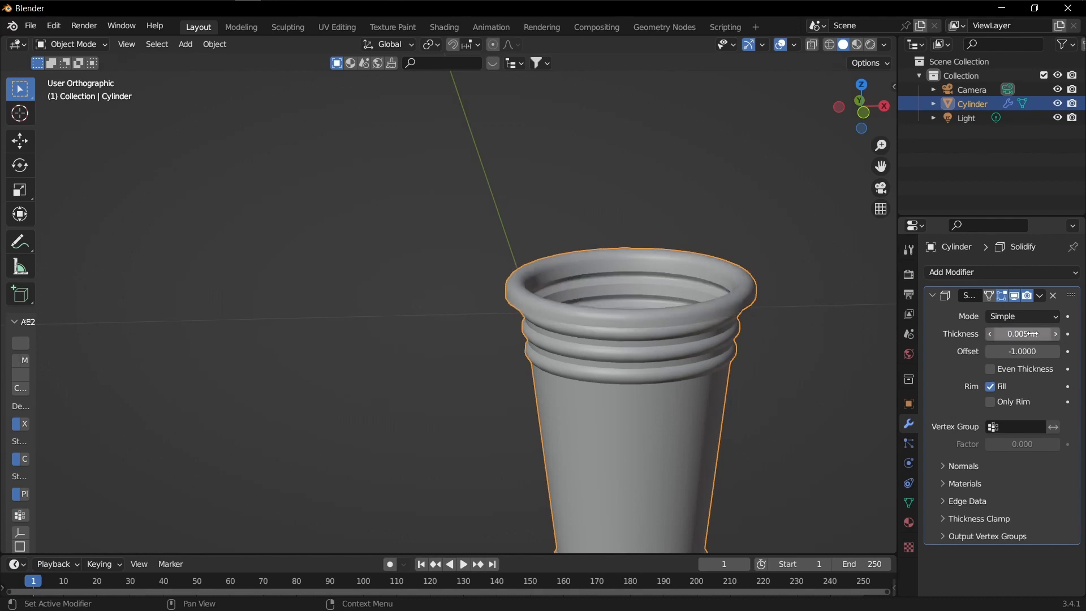
middle_click_drag(565, 290, 467, 255, "shift")
middle_click_drag(525, 288, 473, 310)
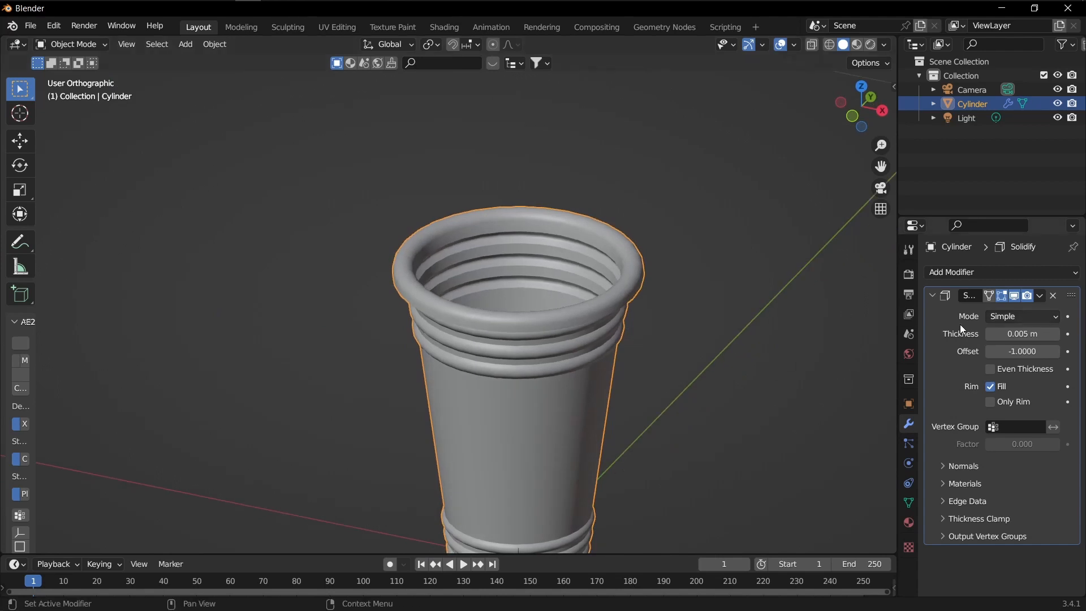
Step: Apply the Solidify modifier and enter Edit Mode on the cup
left_click(1039, 298)
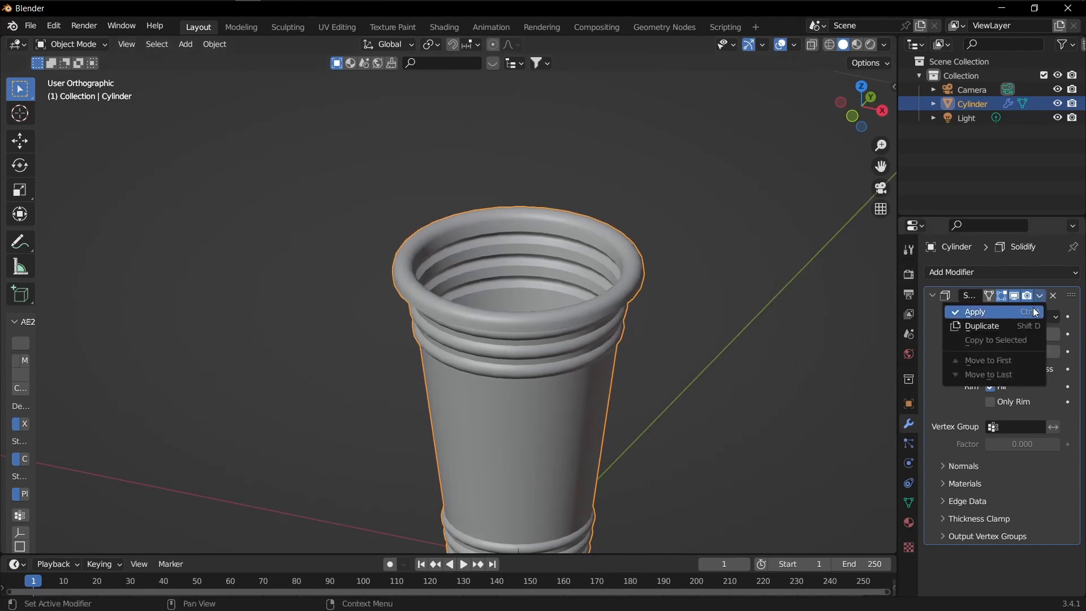
left_click(1003, 311)
middle_click_drag(536, 246, 568, 228)
key("ctrl+Tab")
left_click(664, 230)
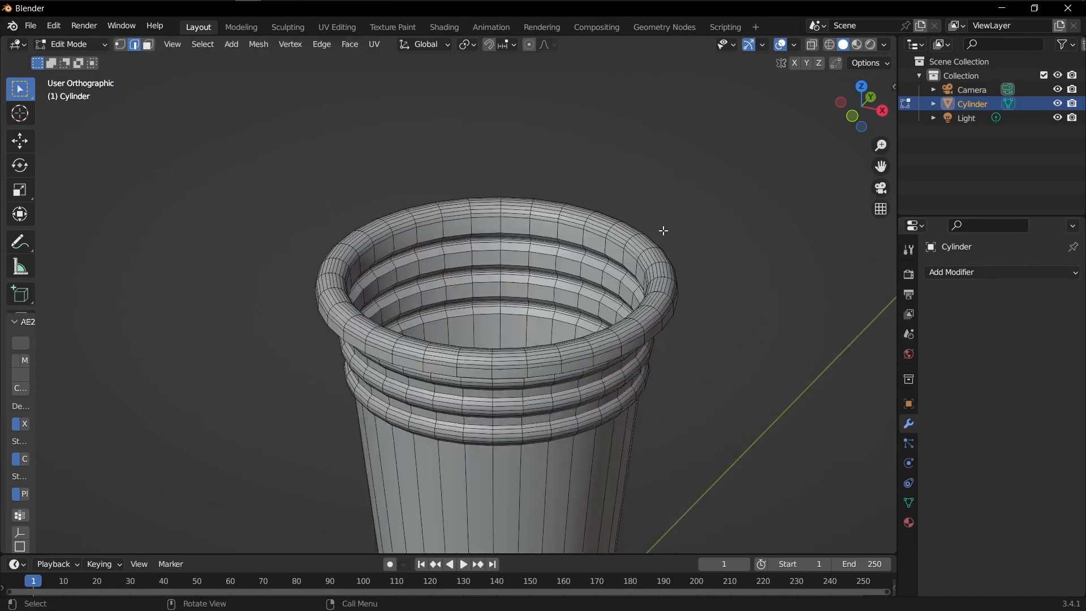
Step: Delete the vertices of the edge loop at the top of the uppermost inner ridge, just below the rim
middle_click_drag(665, 230, 589, 253)
scroll(588, 253, "up", 8)
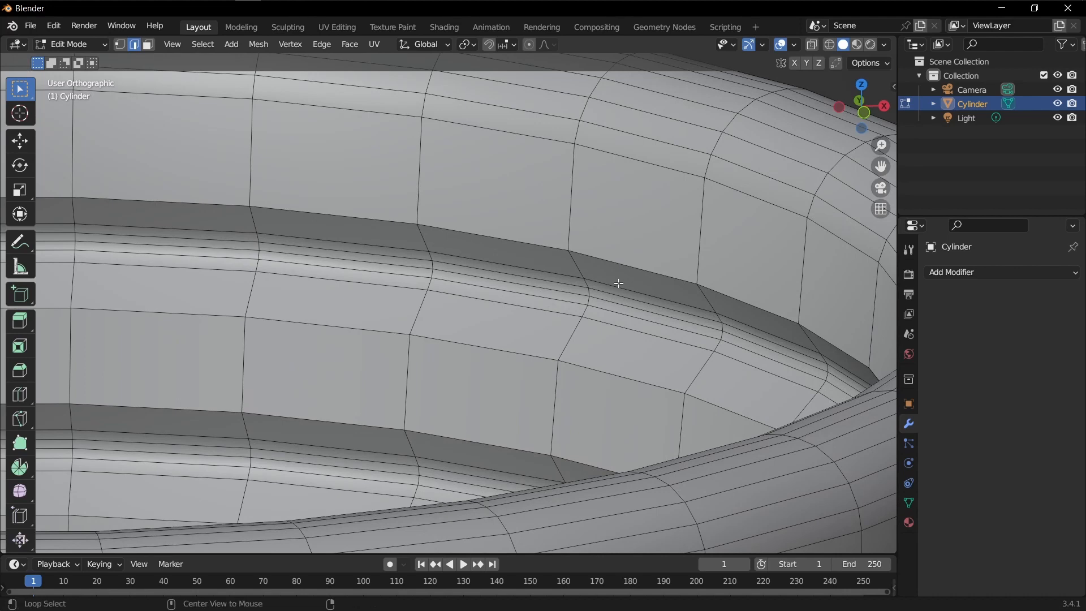
left_click(617, 287, "alt")
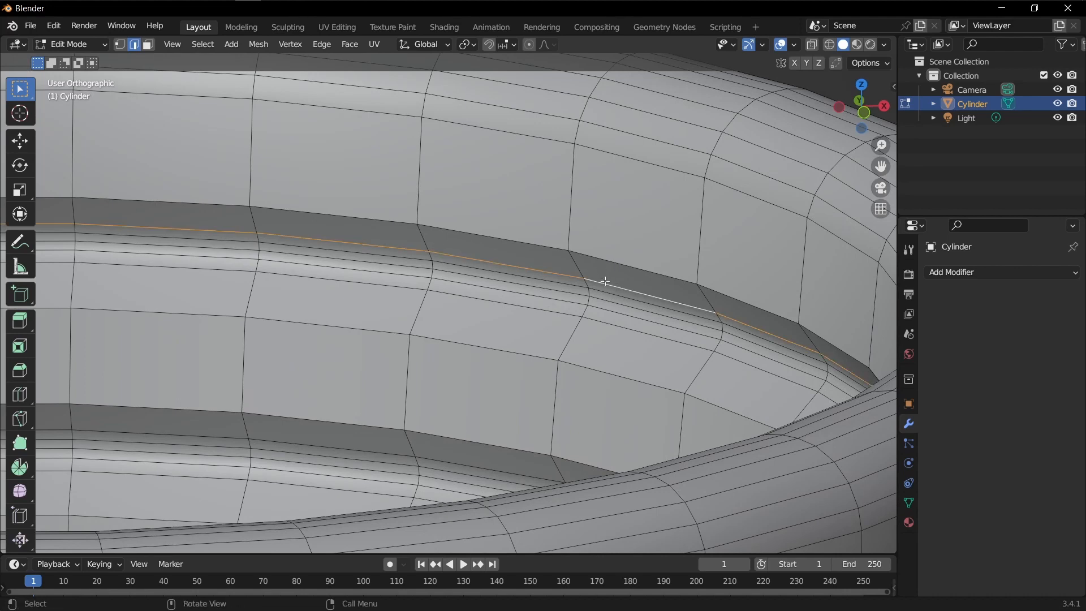
key("x")
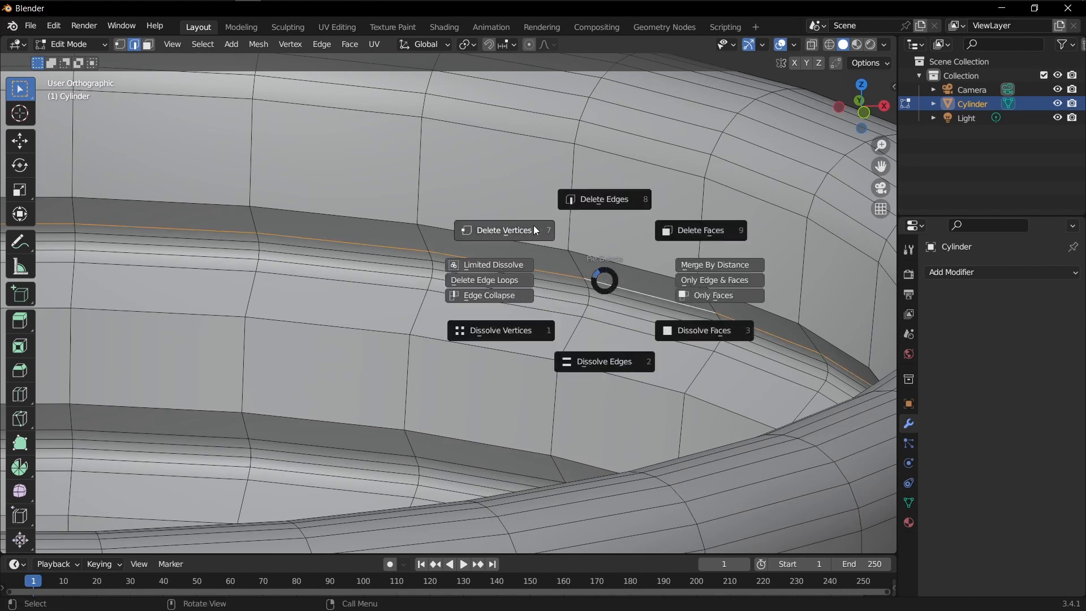
left_click(541, 232)
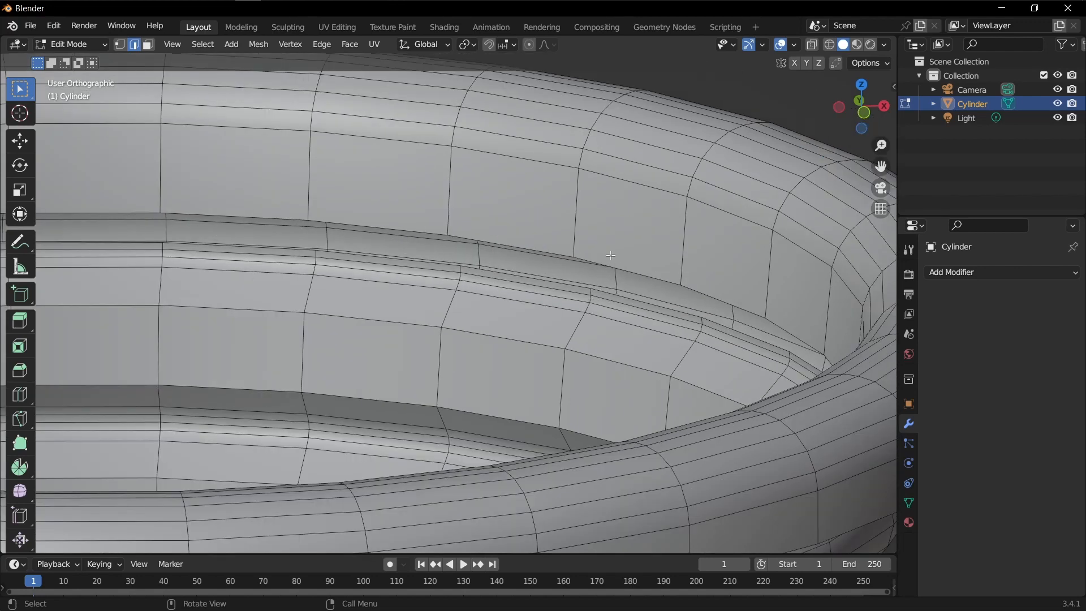
Step: Select the detached ridged inner wall as linked geometry and delete its vertices
key("ctrl+l")
scroll(573, 224, "down", 8)
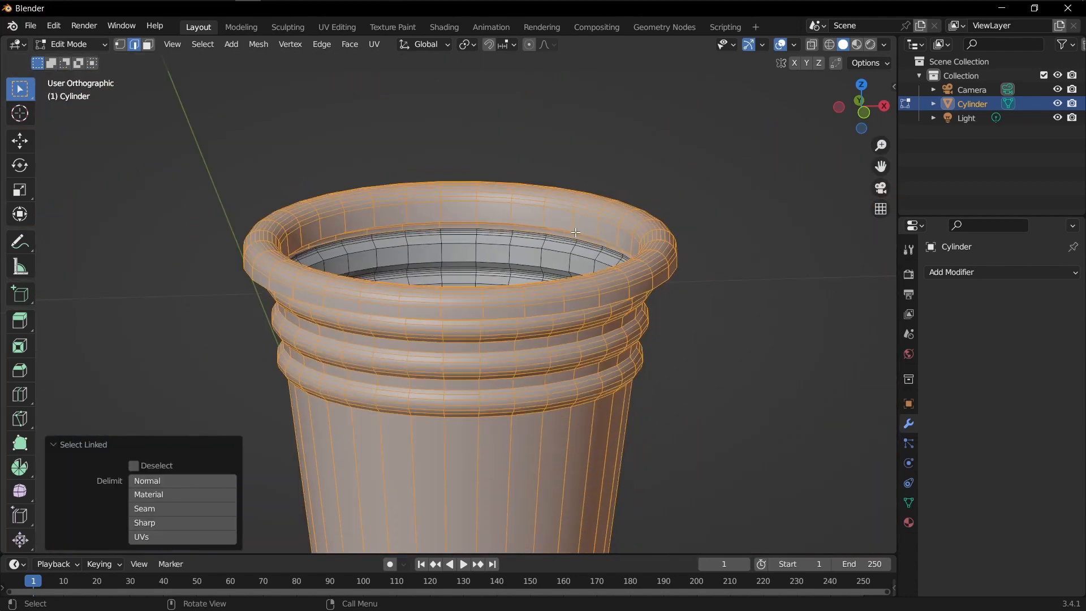
scroll(625, 265, "down", 3)
middle_click_drag(625, 265, 539, 302)
key("alt+a")
scroll(541, 262, "up", 4)
key("l")
scroll(549, 292, "down", 3)
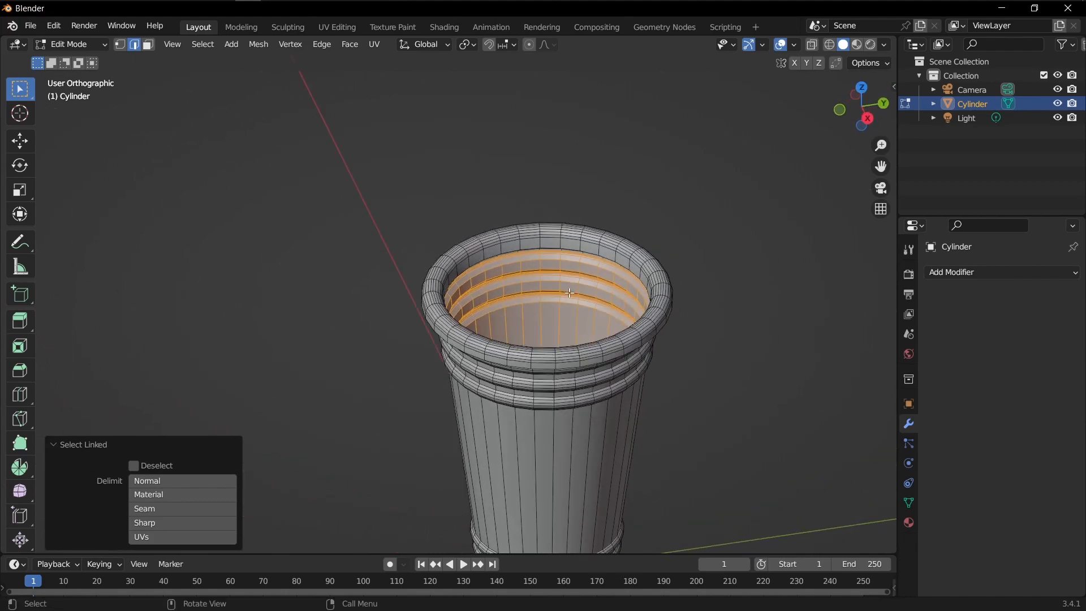
key("x")
left_click(463, 234)
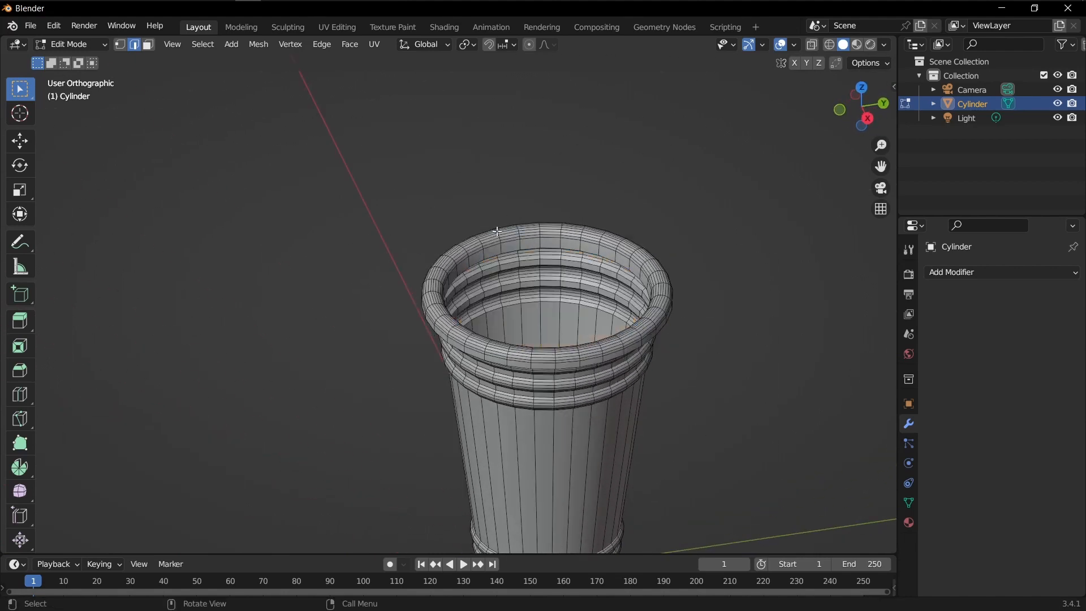
Step: Extrude the open edge loop inside the rim about 0.275 m straight down in front wireframe view, stopping just above the cup's base
scroll(569, 258, "up", 3)
scroll(611, 229, "up", 1)
middle_click_drag(589, 243, 671, 223)
left_click(611, 247, "alt")
scroll(622, 249, "up", 5)
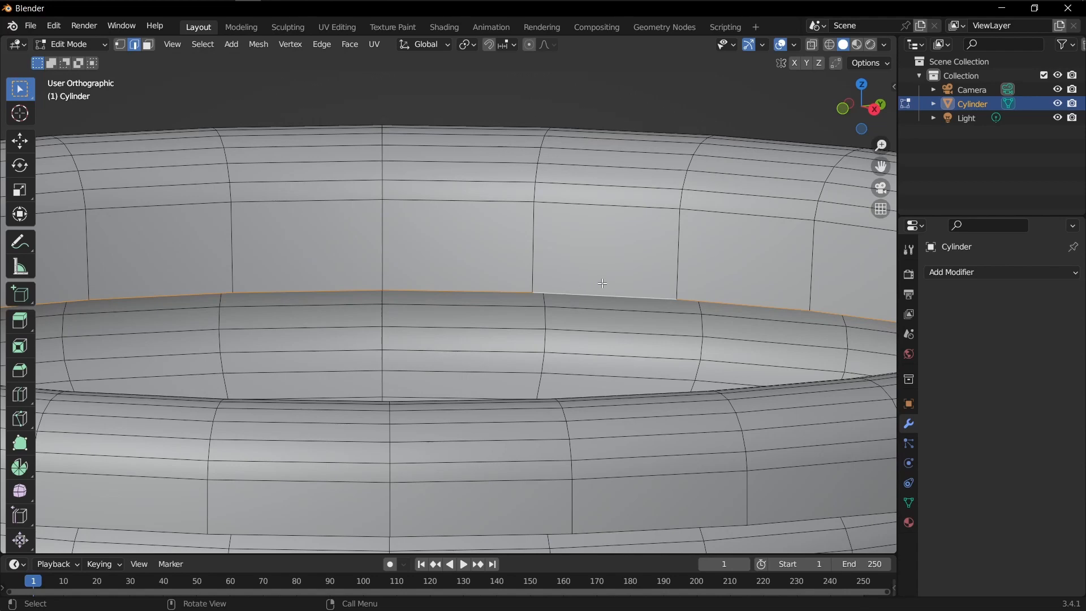
scroll(602, 283, "down", 6)
key("KP_1")
key("z")
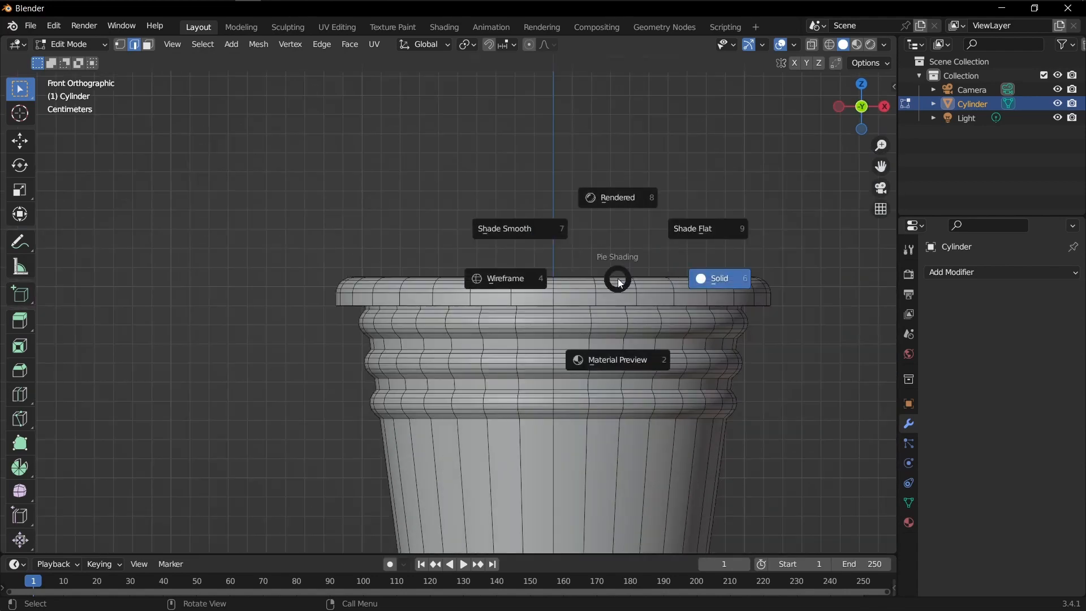
left_click(501, 283)
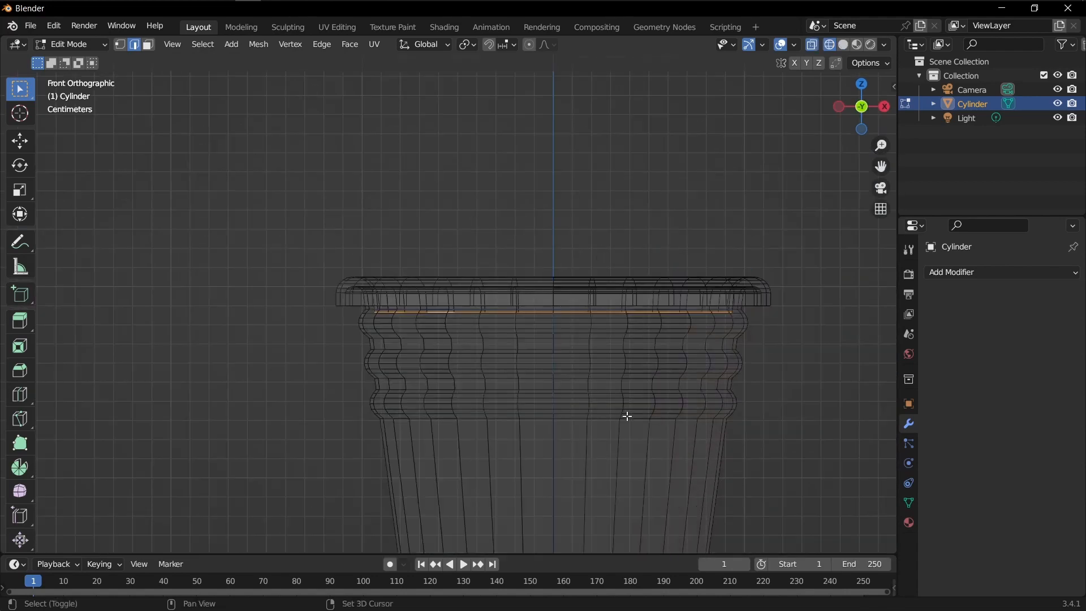
middle_click_drag(627, 416, 570, 204, "shift")
scroll(568, 197, "down", 4)
key("g")
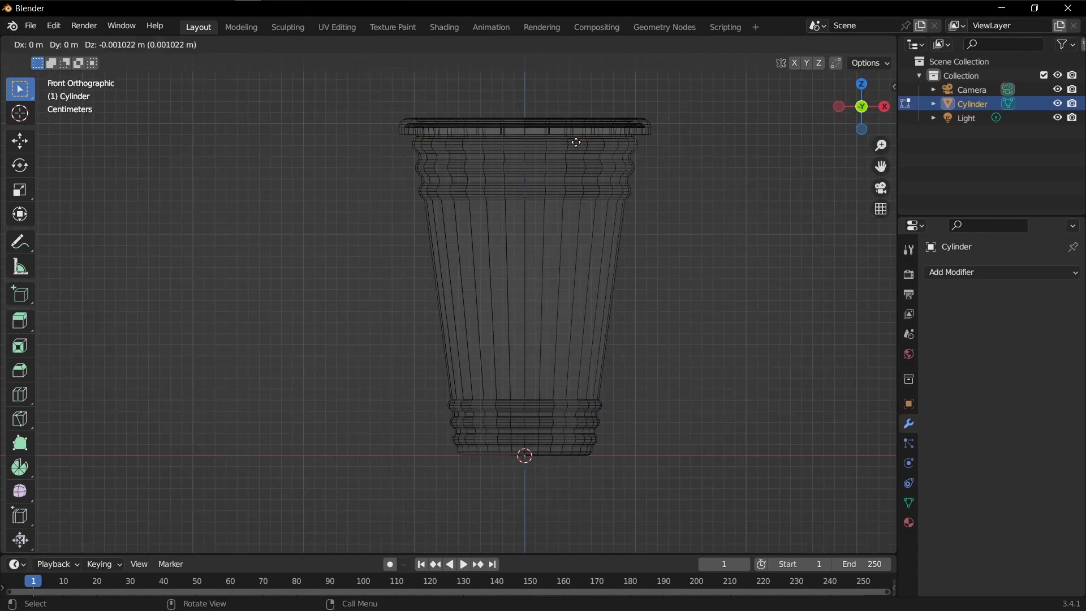
key("z")
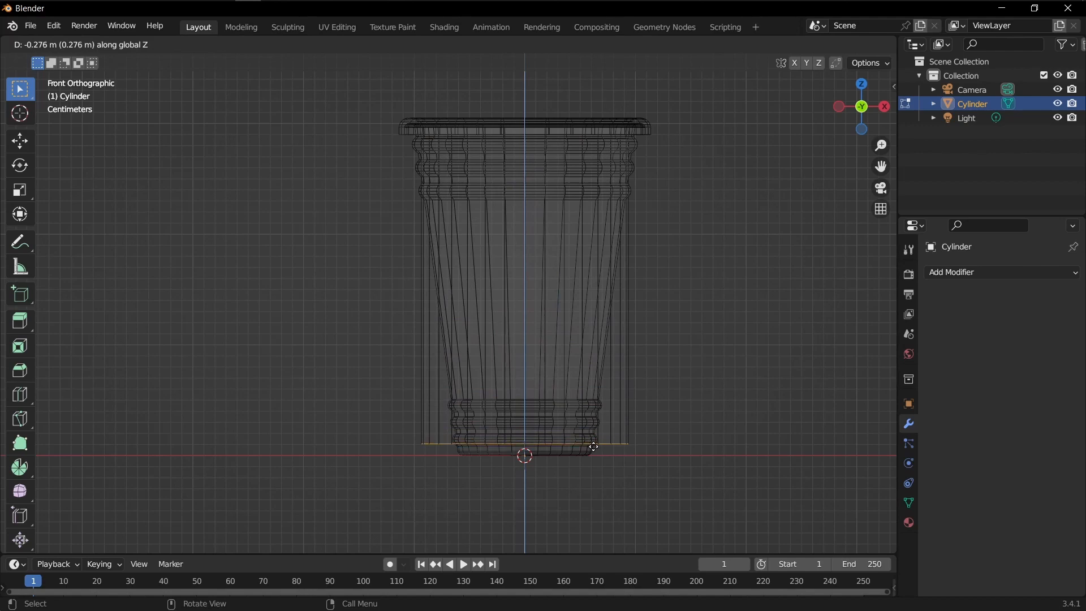
left_click(595, 446)
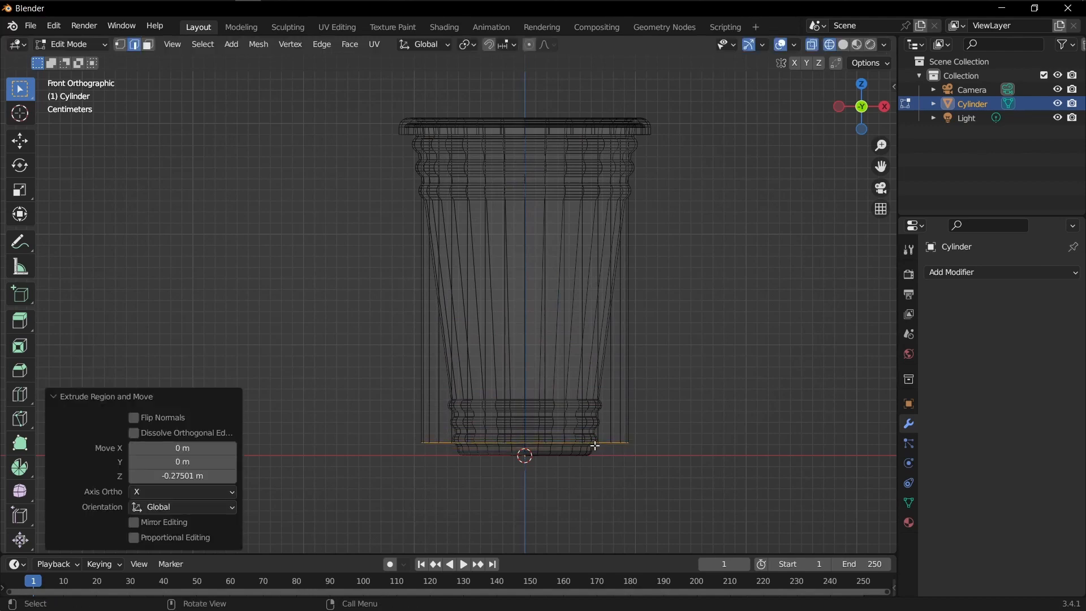
Step: Scale the extruded lower loop to about 0.609, excluding the Z axis, so the inner wall follows the cup's taper
scroll(595, 446, "up", 6)
scroll(723, 414, "down", 5)
middle_click_drag(694, 289, 671, 353, "shift")
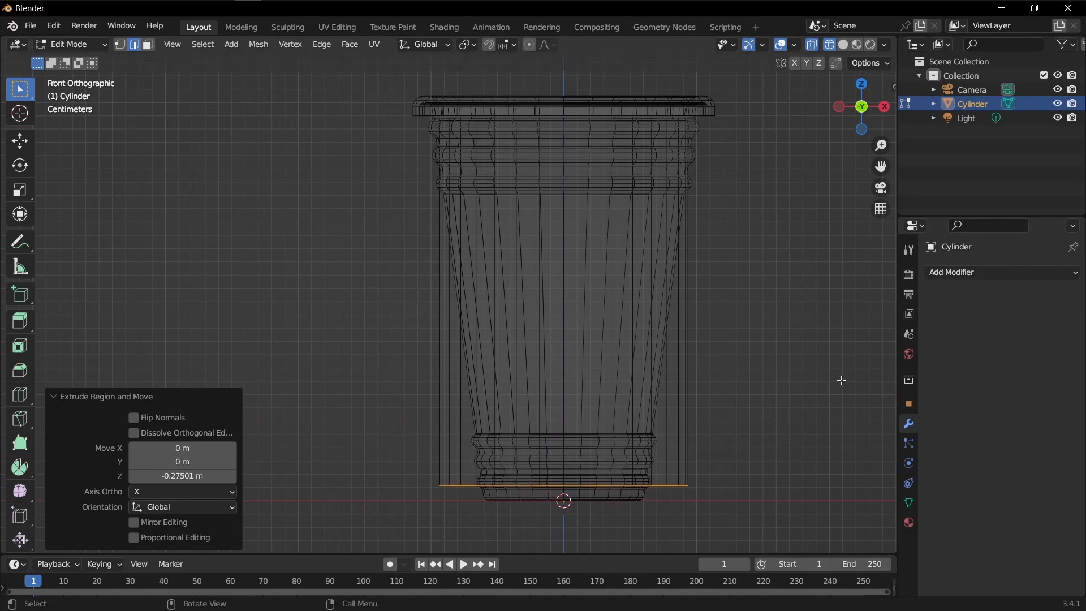
key("s")
key("shift+z")
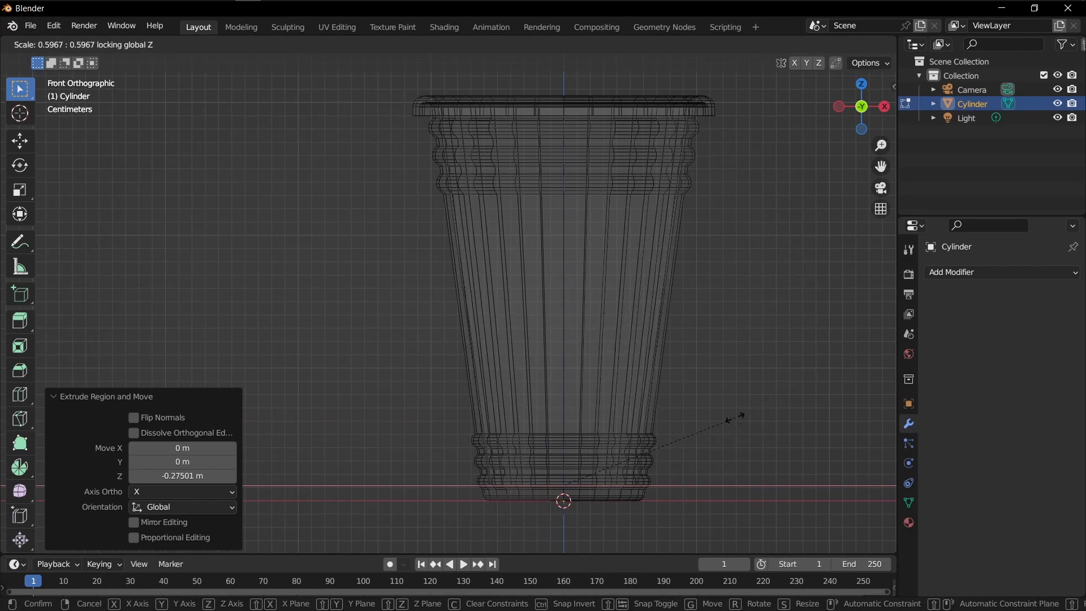
left_click(684, 426)
Step: Switch to solid shading and fill the inner wall's bottom loop with a face to form the inside floor
middle_click_drag(654, 281, 647, 407)
key("z")
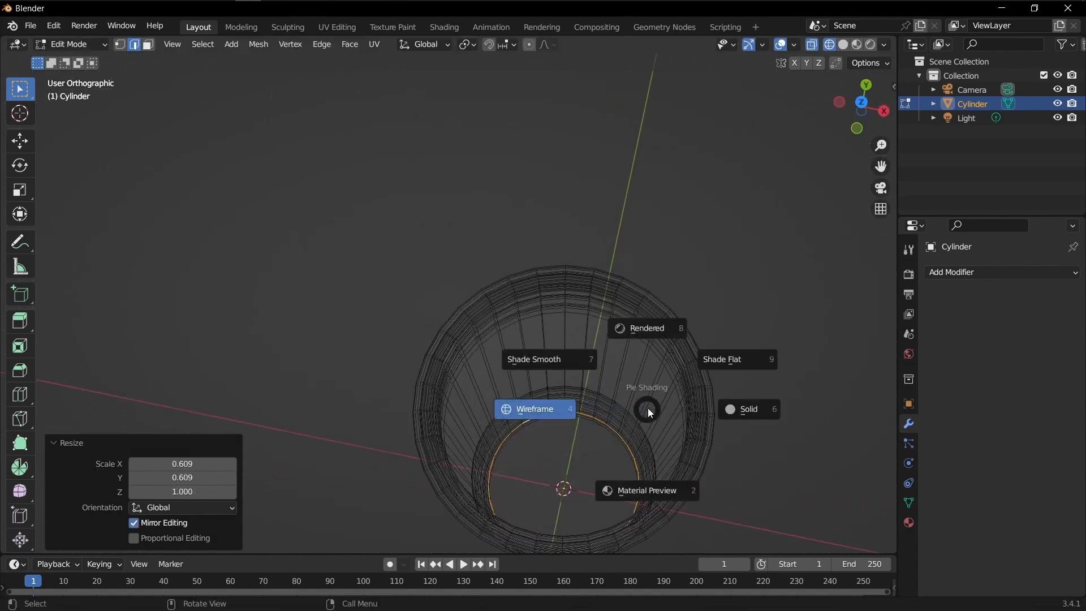
left_click(737, 411)
middle_click_drag(737, 410, 645, 313)
scroll(609, 375, "up", 2)
scroll(624, 358, "up", 2)
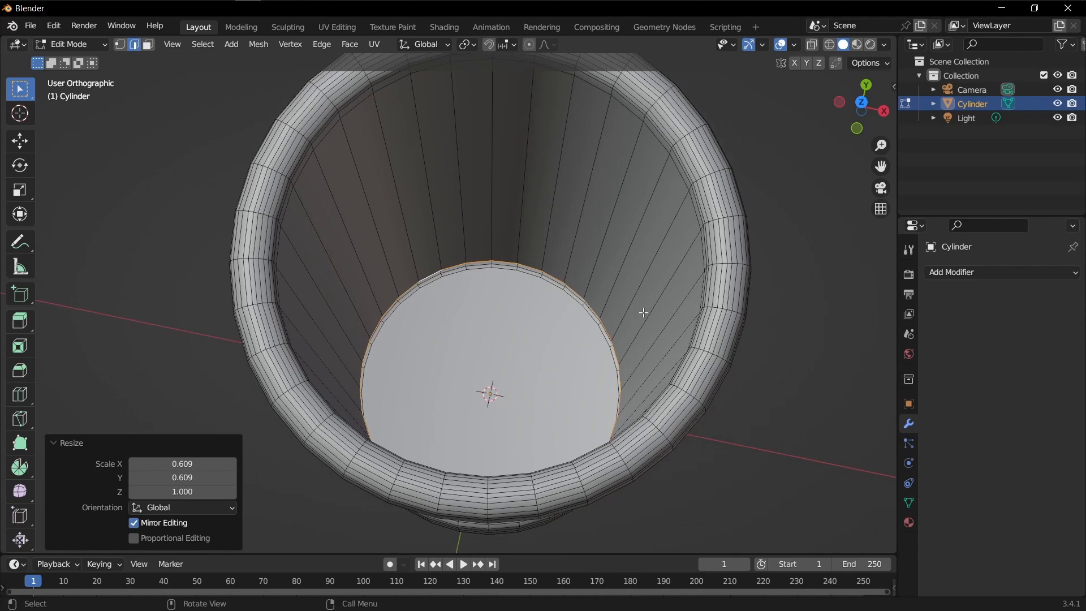
key("f")
middle_click_drag(542, 306, 597, 311)
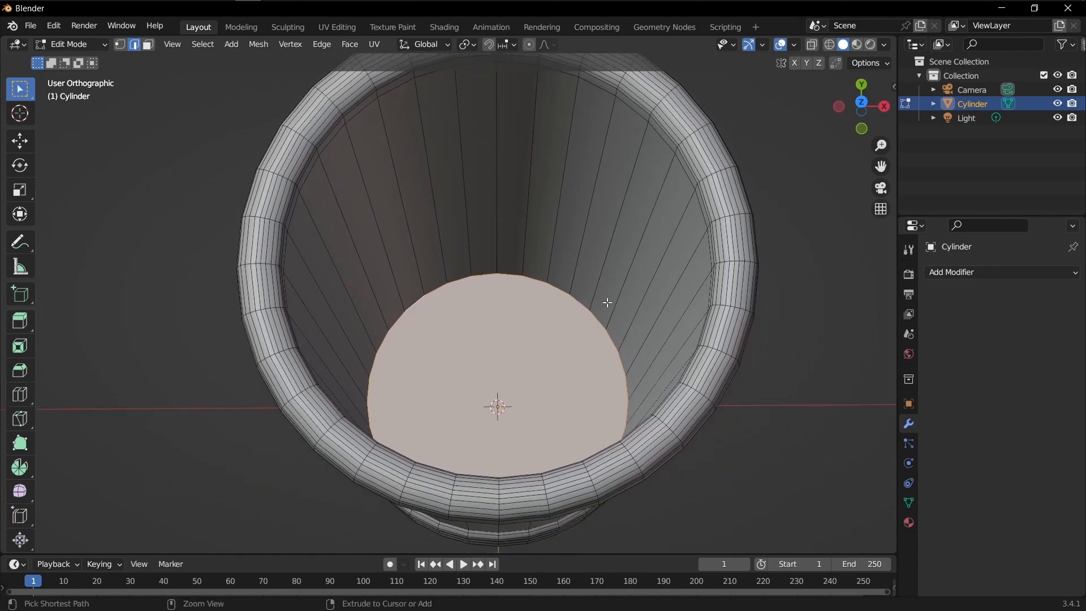
Step: Bevel the edge around the inside floor with a width of about 0.0031 m and 4 segments
key("ctrl+b")
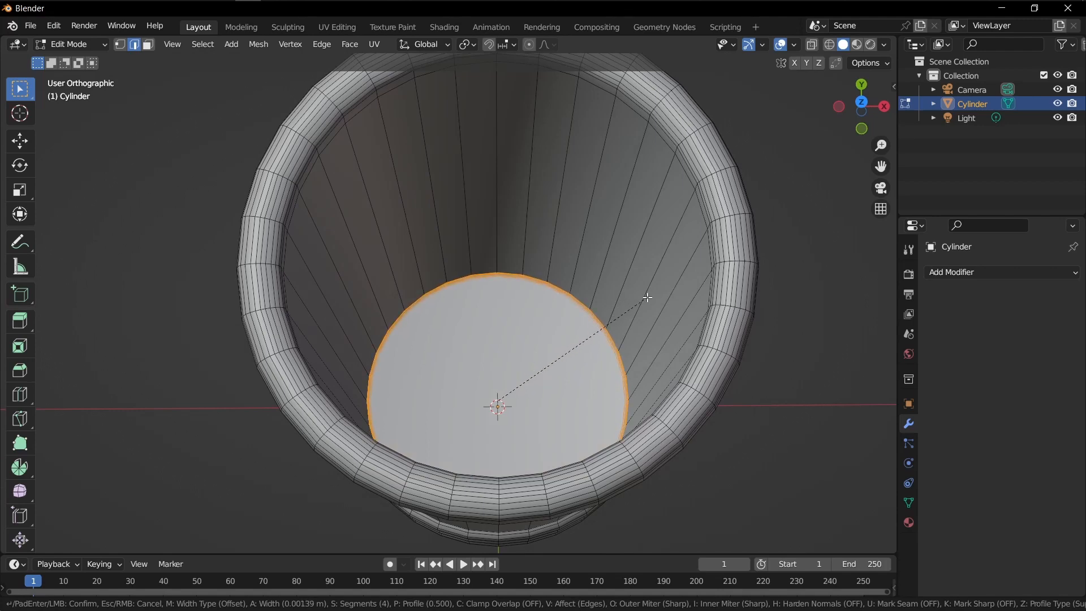
left_click(687, 288)
mouse_move(654, 359)
middle_mouse_down()
mouse_move(684, 342)
mouse_move(670, 357)
mouse_move(644, 341)
middle_mouse_up()
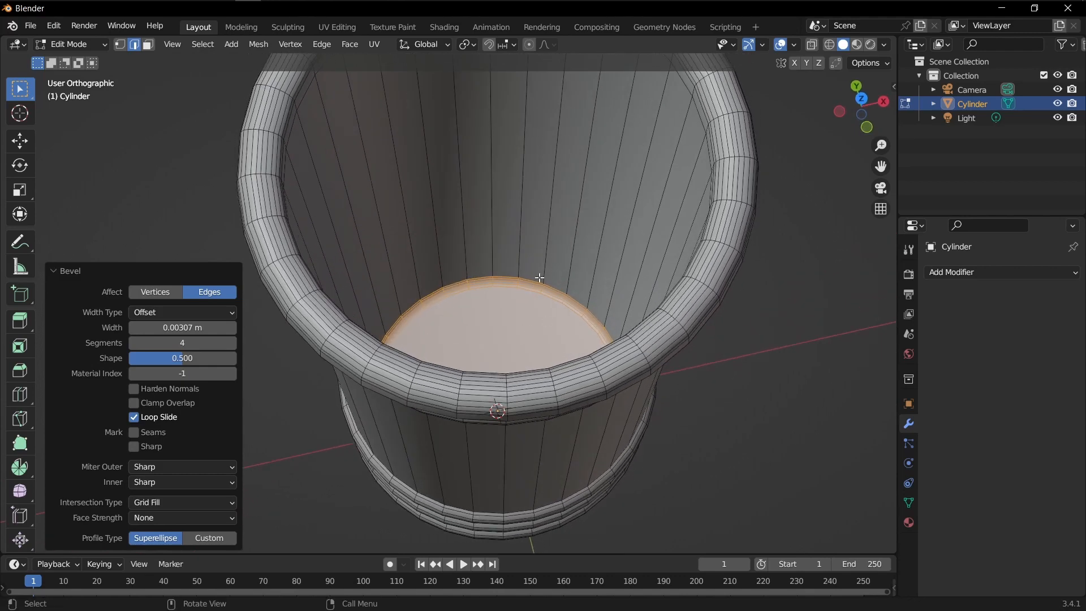
scroll(531, 281, "down", 5)
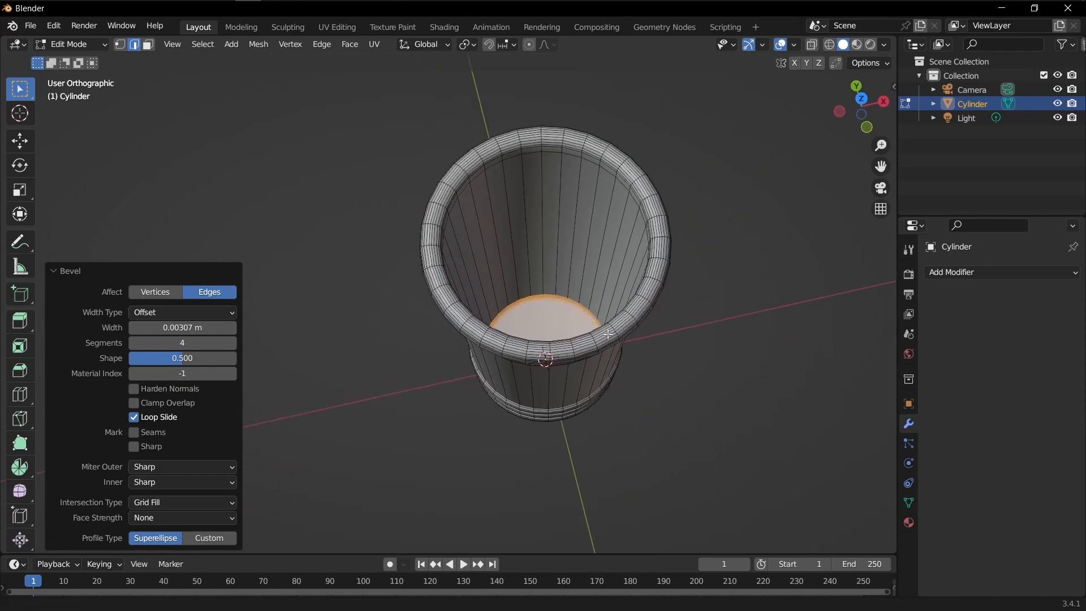
Step: Switch the finished cup mesh from Edit Mode to Object Mode
middle_click_drag(628, 339, 597, 320)
key("ctrl+Tab")
key("Escape")
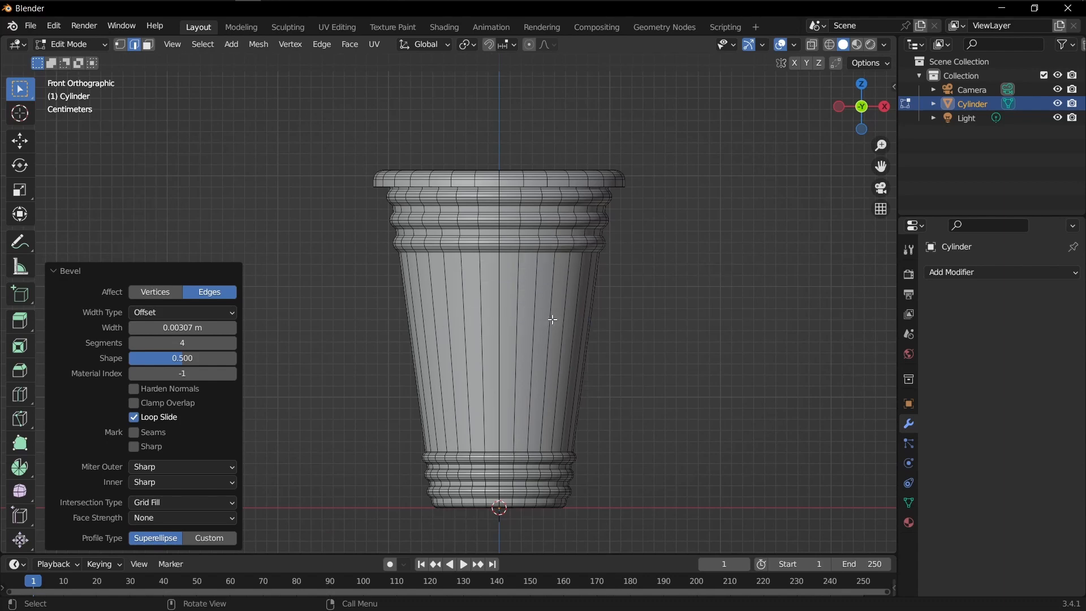
key("ctrl+z")
key("ctrl+Tab")
left_click(467, 318)
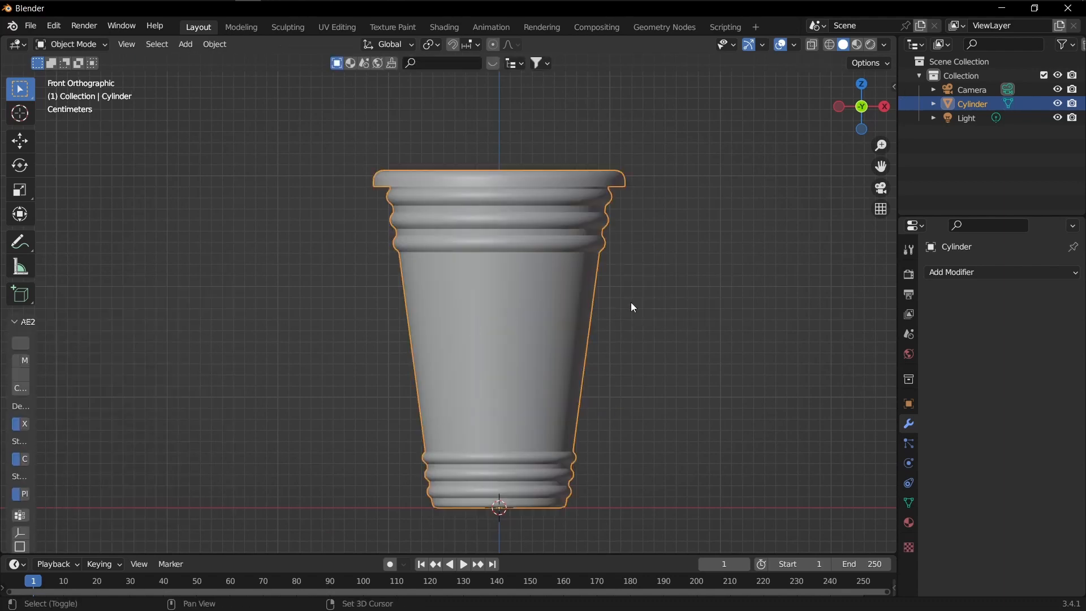
middle_click_drag(630, 302, 572, 335)
scroll(573, 336, "down", 1)
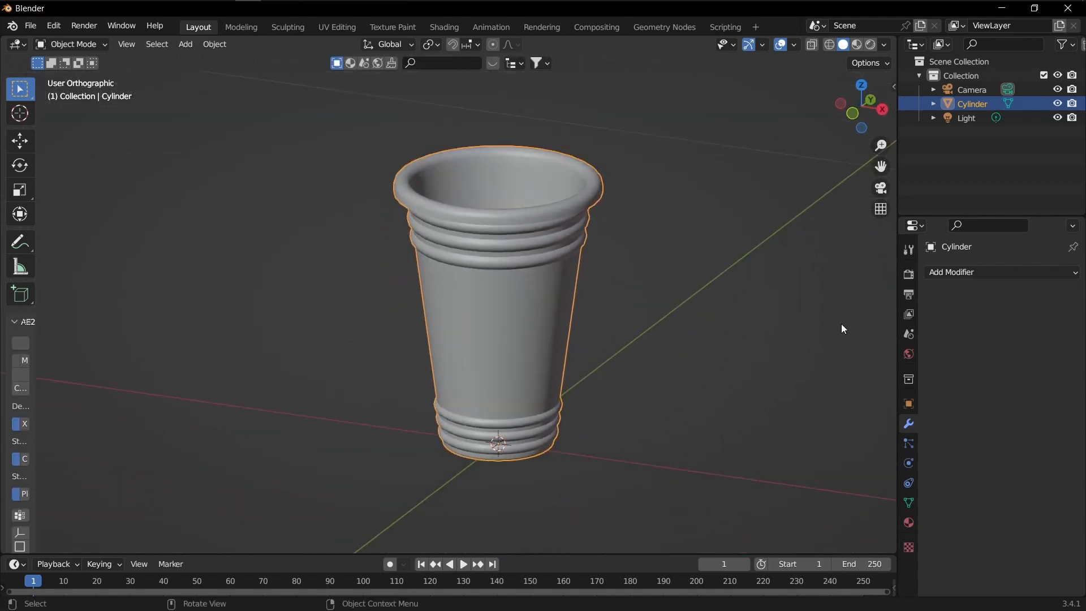
Step: Create a new material on the cup and name it M_Plastic_Red
left_click(956, 272)
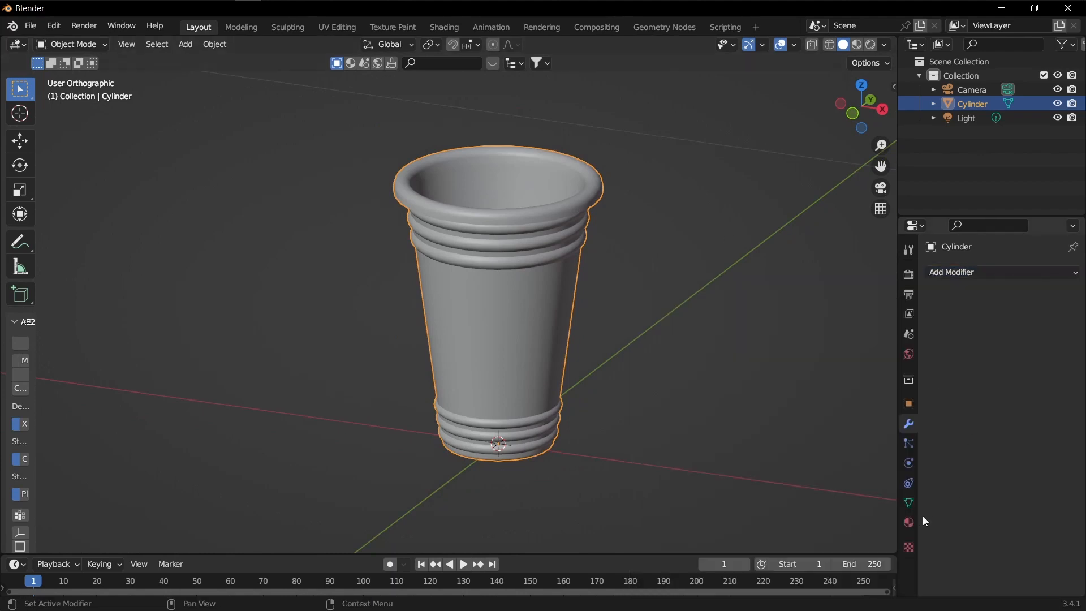
left_click(909, 523)
left_click(973, 335)
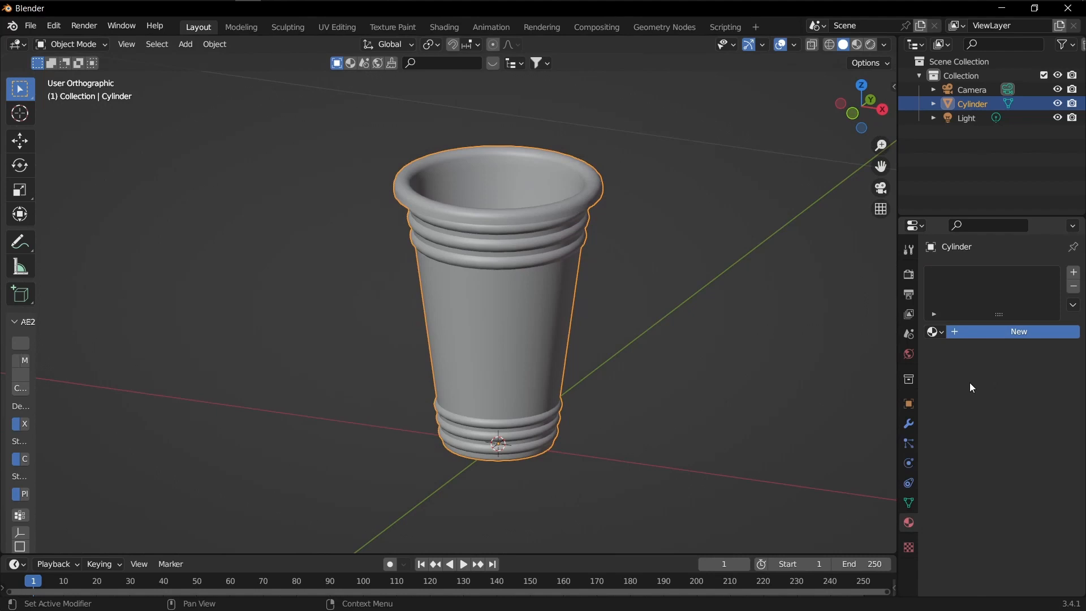
double_click(985, 334)
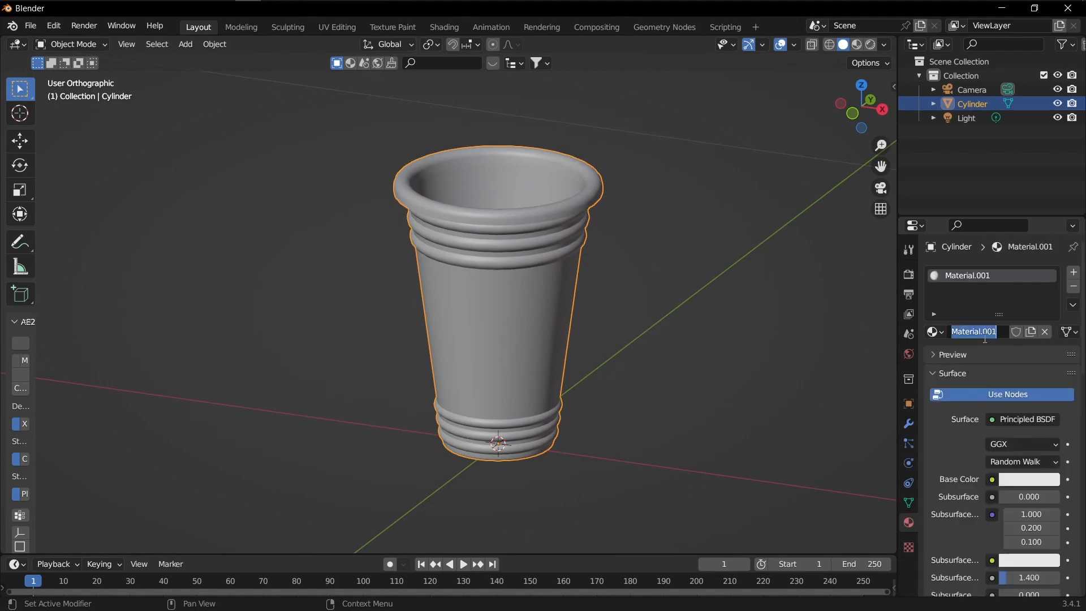
type("m_plASTIC")
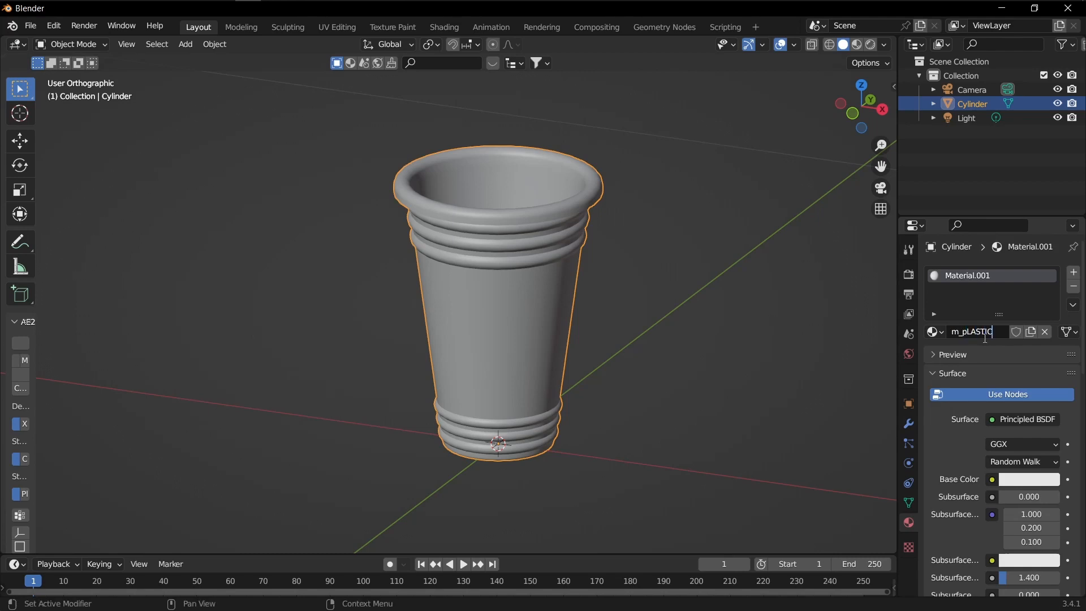
key("ctrl+a")
type("M")
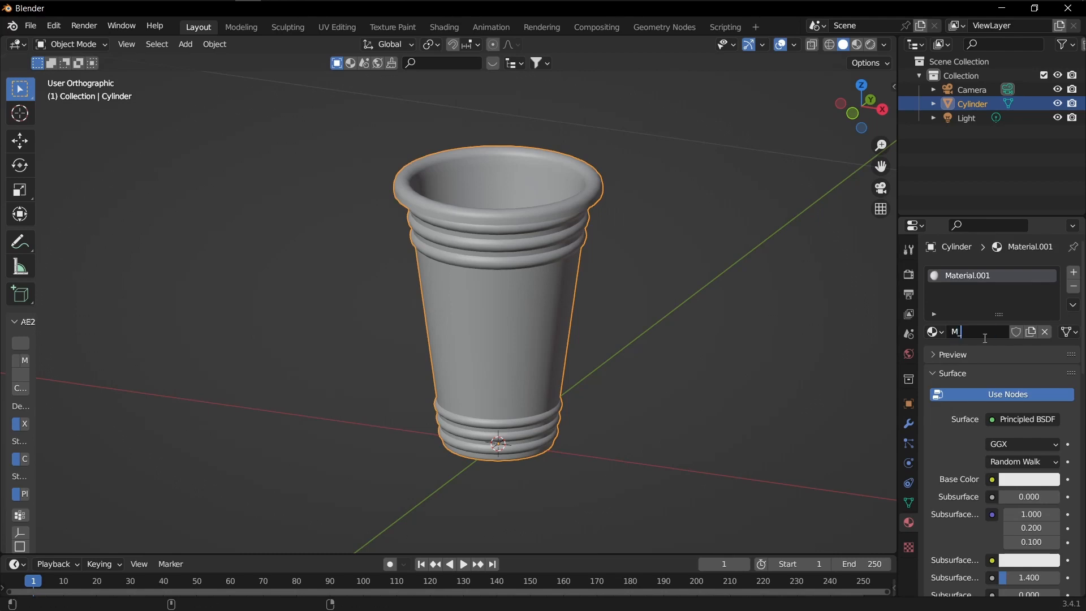
type("_Plastic_Red")
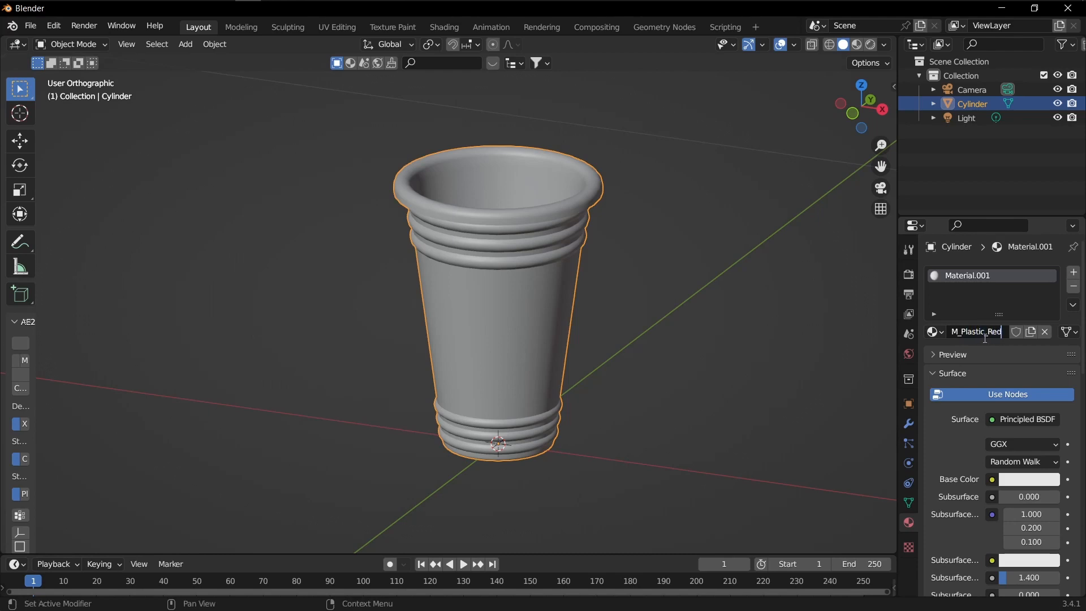
key("Return")
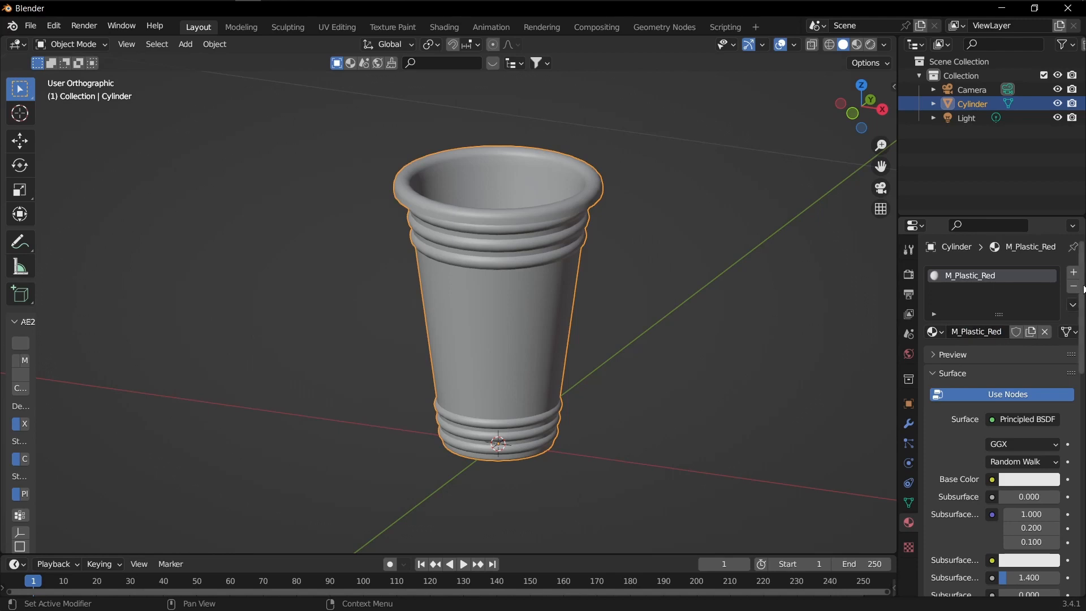
Step: Add a second material slot to the cup with a new material named M_Plastic_White
left_click(1074, 273)
left_click(996, 359)
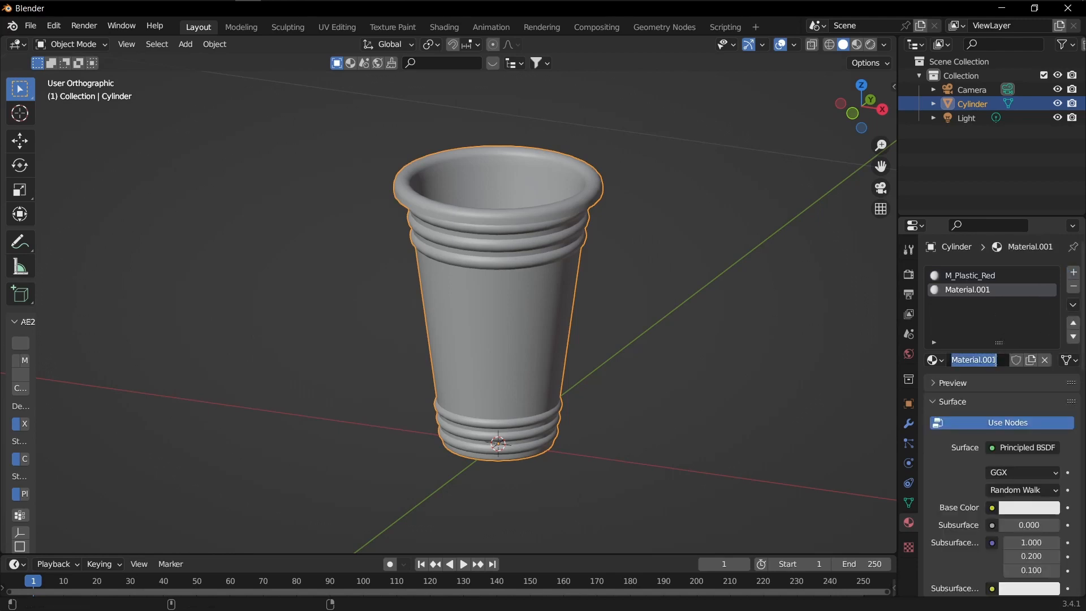
double_click(996, 360)
type("M_Plastic")
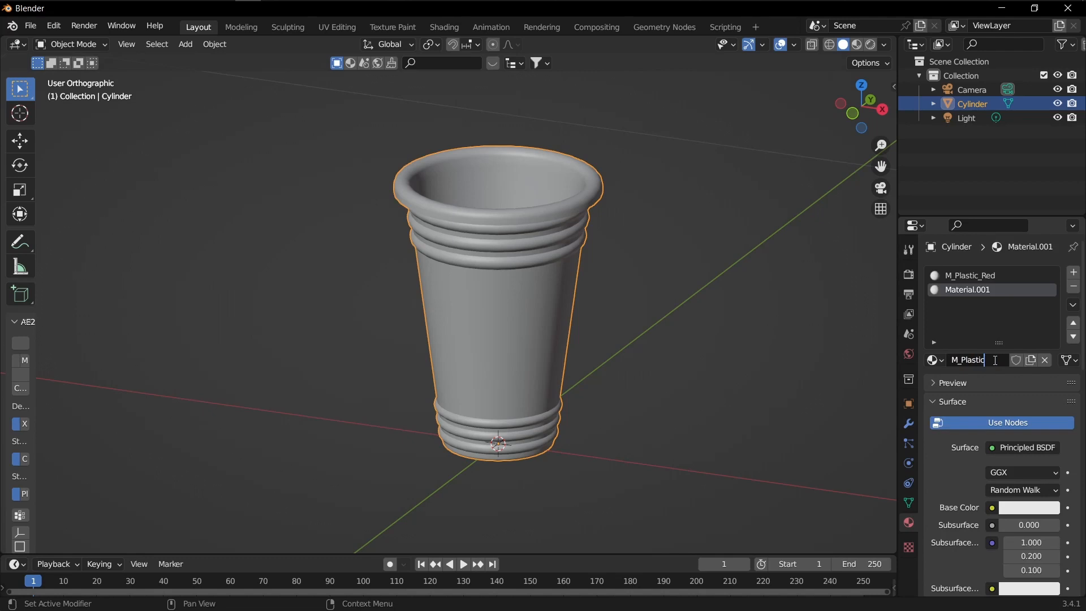
type("_White")
key("Return")
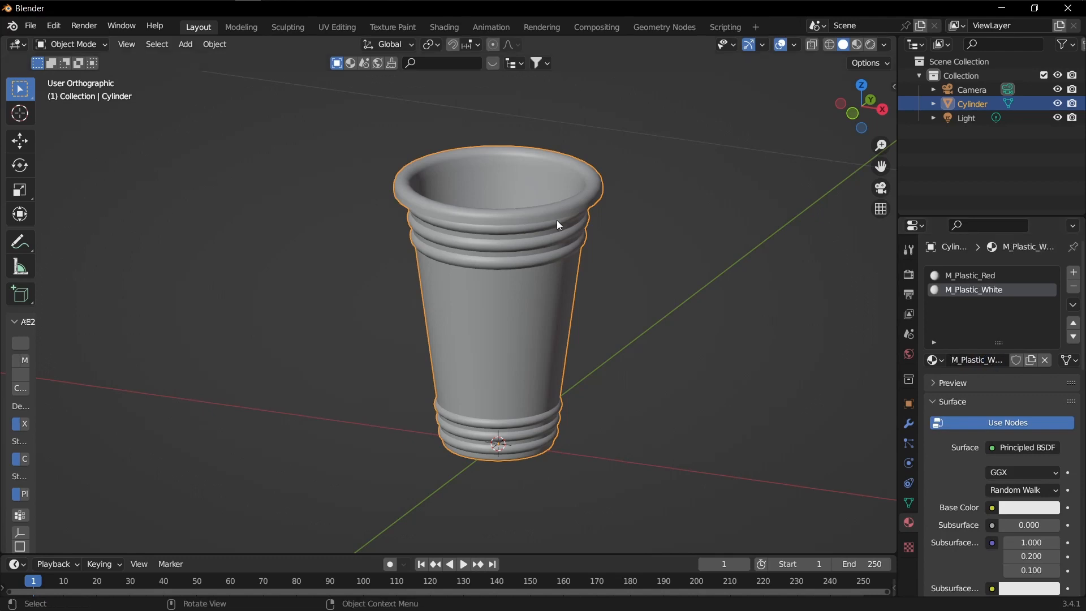
Step: Set the base color of M_Plastic_Red to pure red, with hue, saturation and value all at 1.000
middle_click_drag(558, 226, 554, 326)
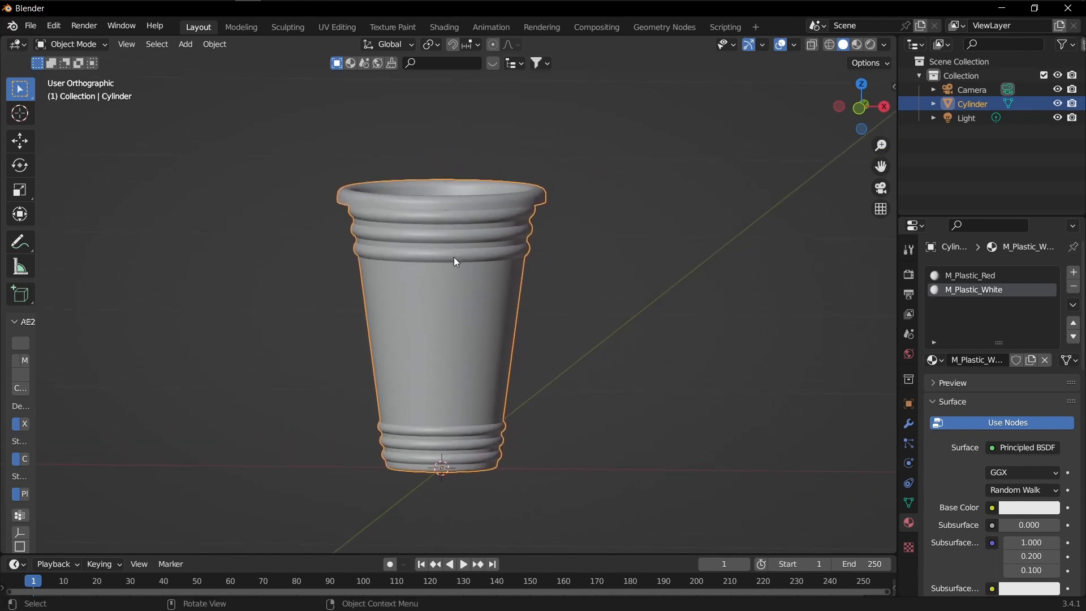
middle_click_drag(453, 257, 446, 307)
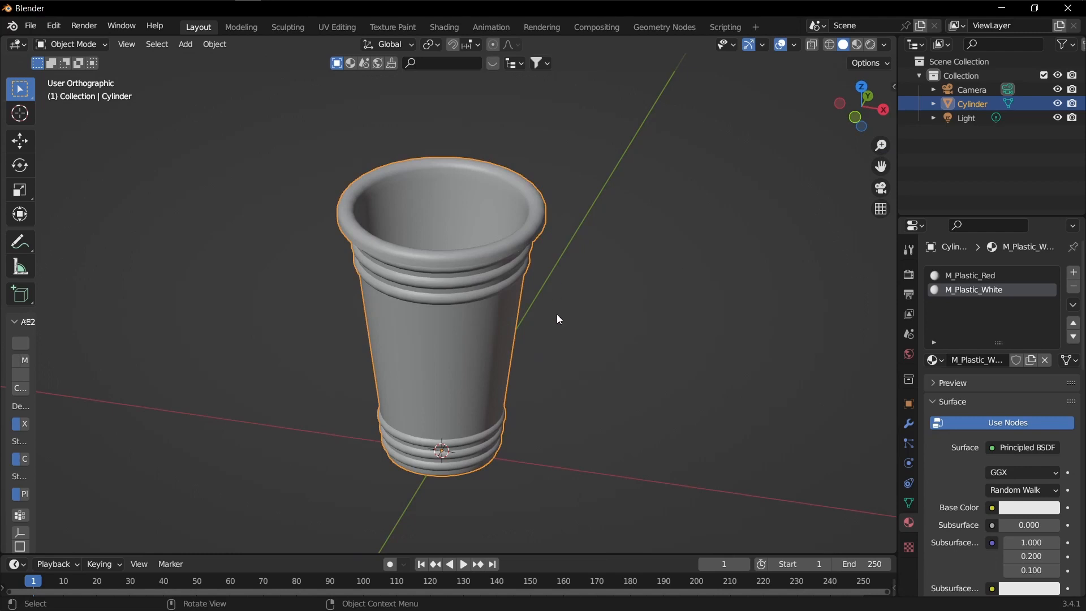
middle_click_drag(559, 320, 518, 271)
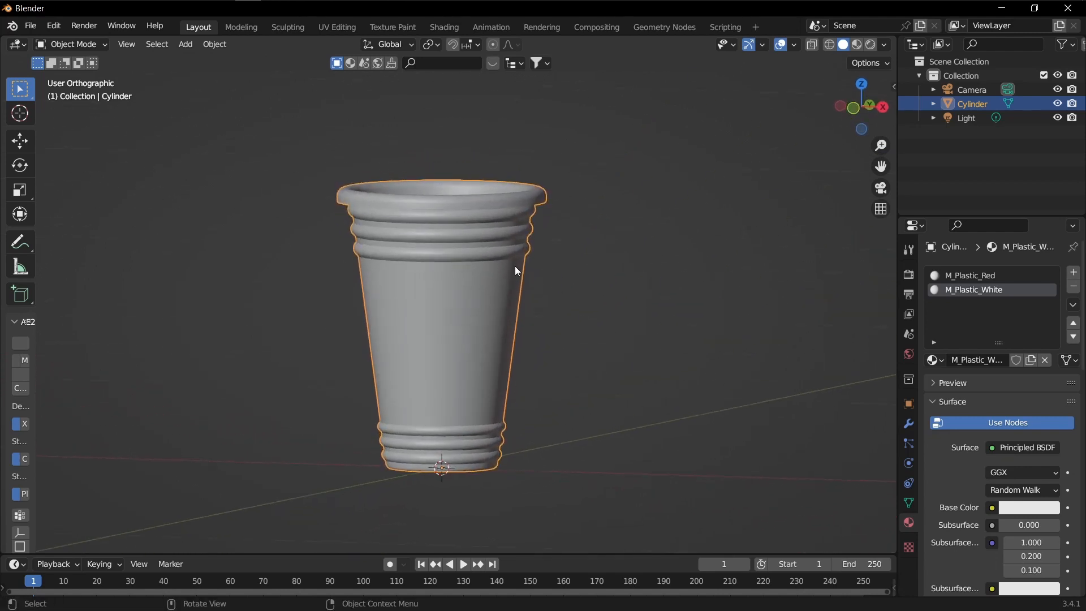
left_click(981, 276)
scroll(1009, 433, "down", 3)
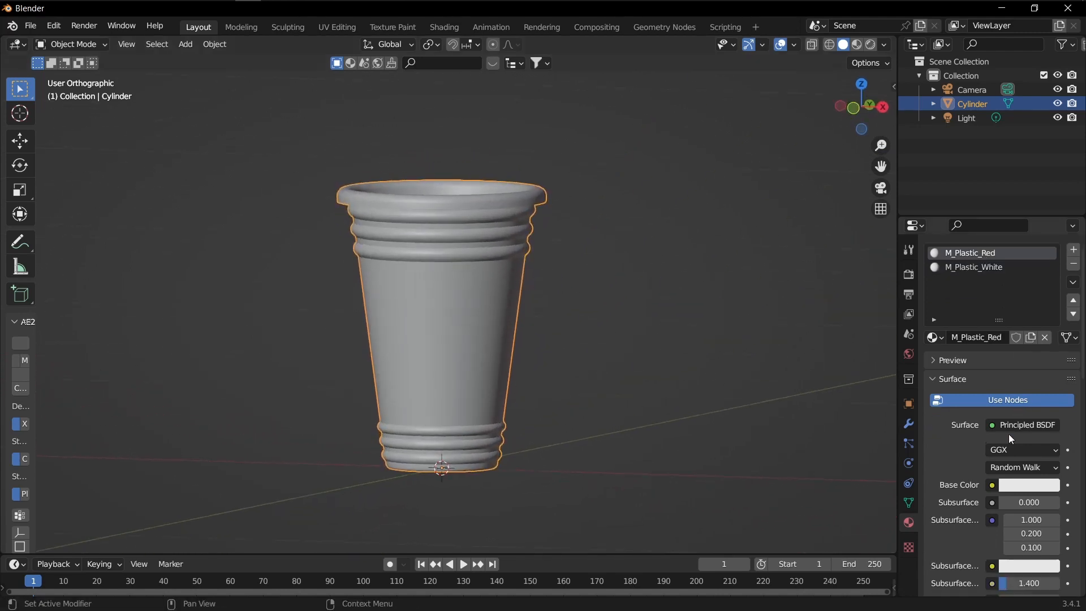
left_click(1012, 442)
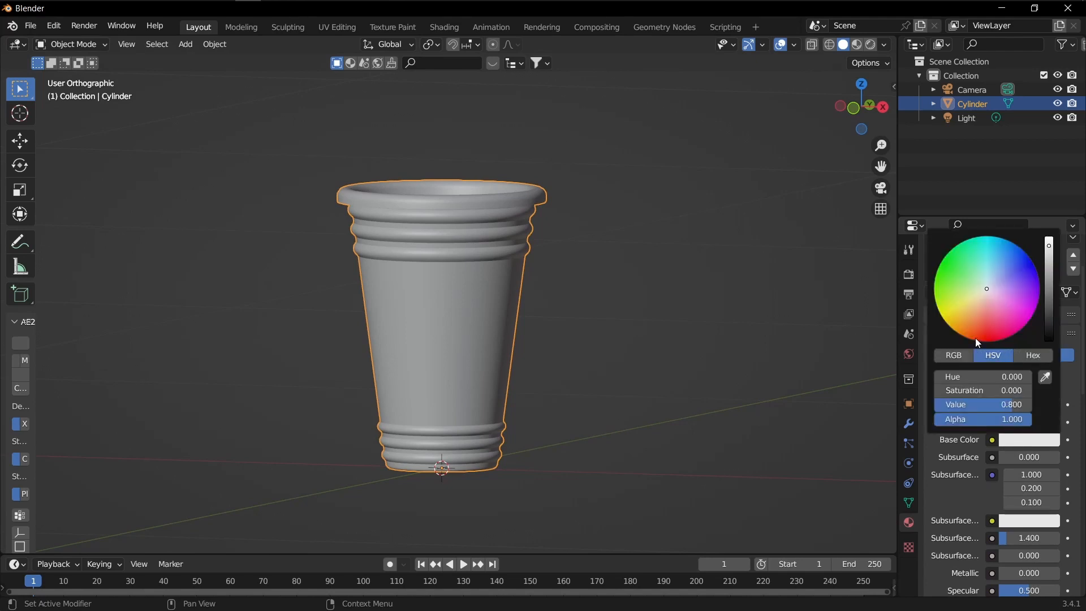
left_click_drag(978, 342, 987, 341)
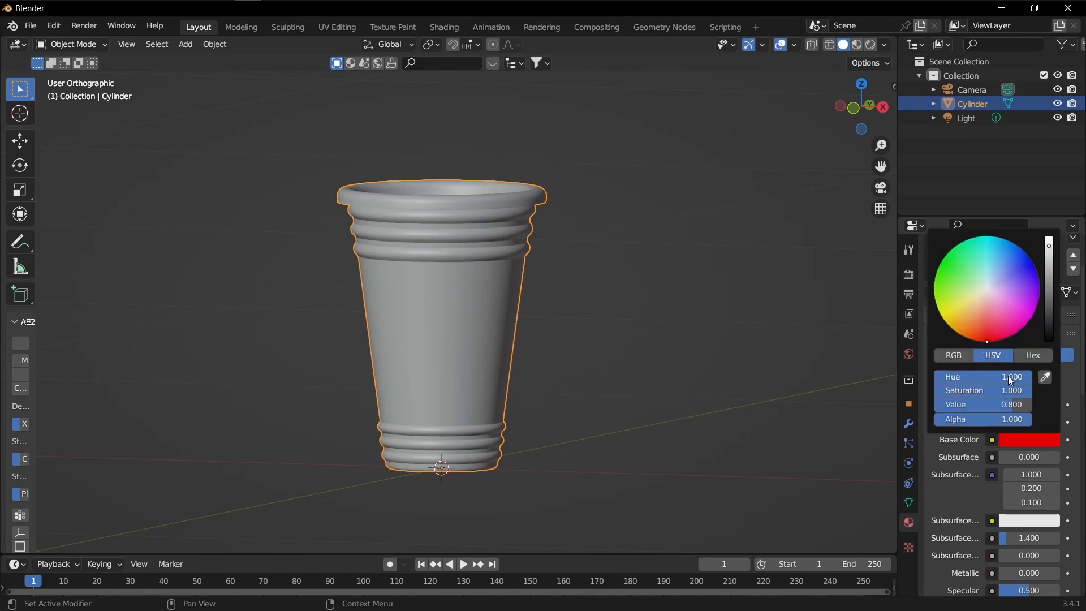
left_click_drag(1008, 405, 1030, 405)
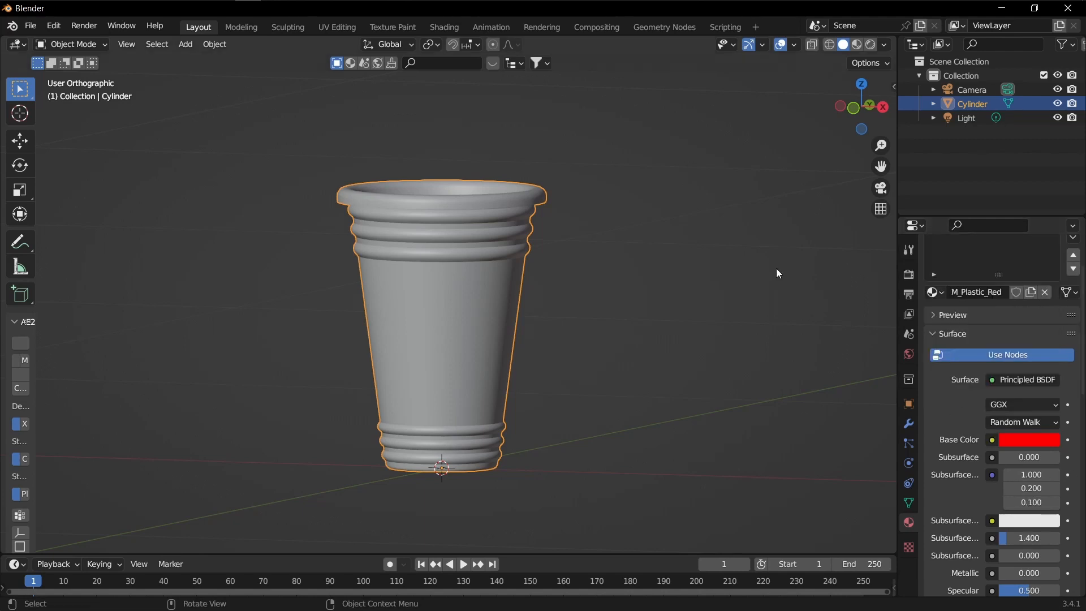
Step: Display the cup in Material Preview shading and set the red material's roughness to 0.6
left_click(855, 46)
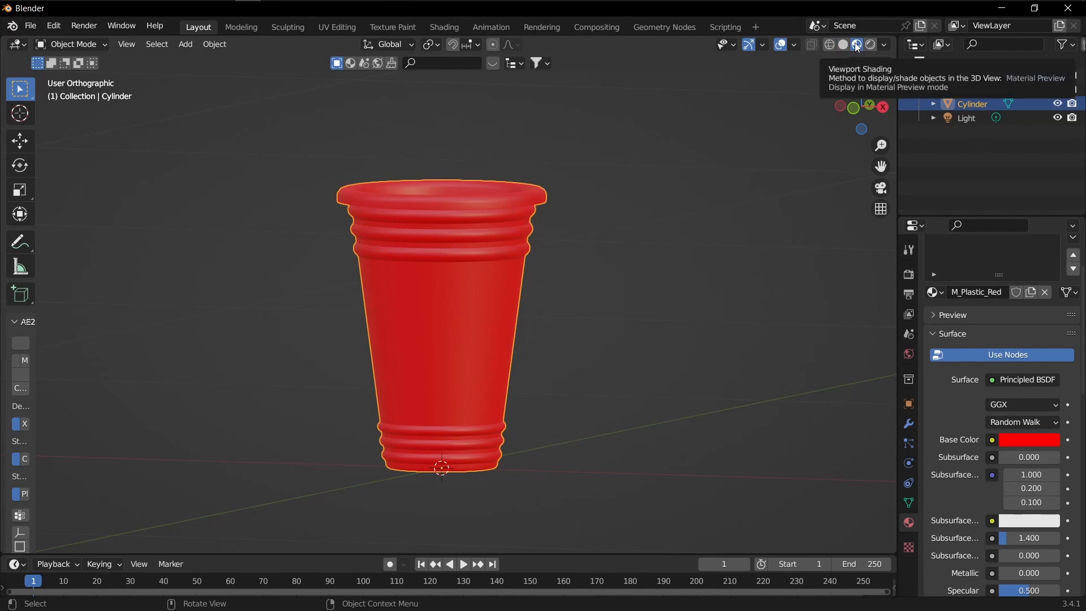
scroll(1030, 486, "down", 5)
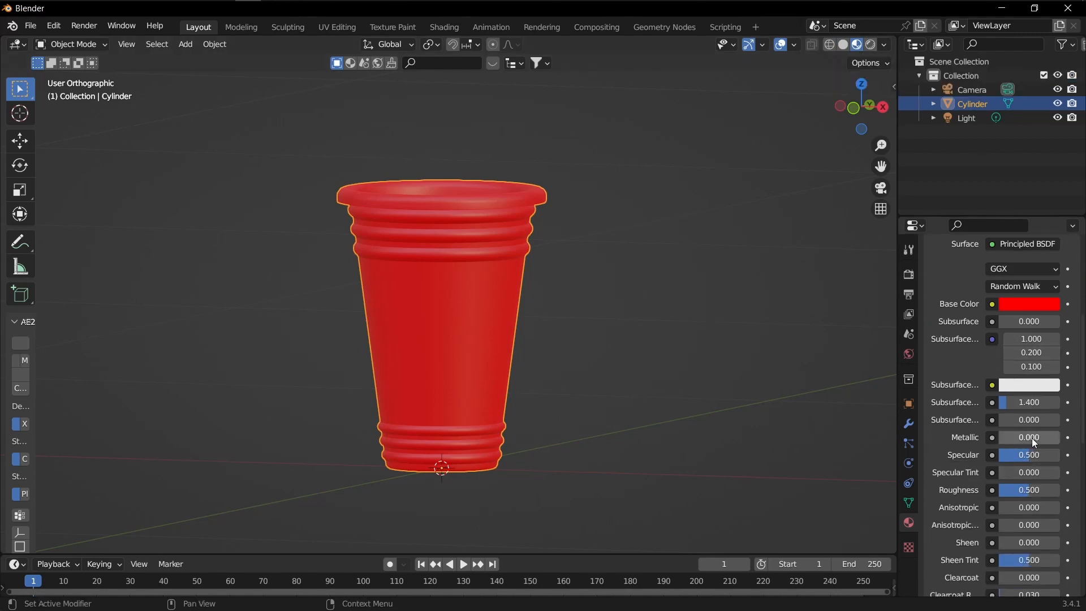
scroll(1028, 440, "down", 1)
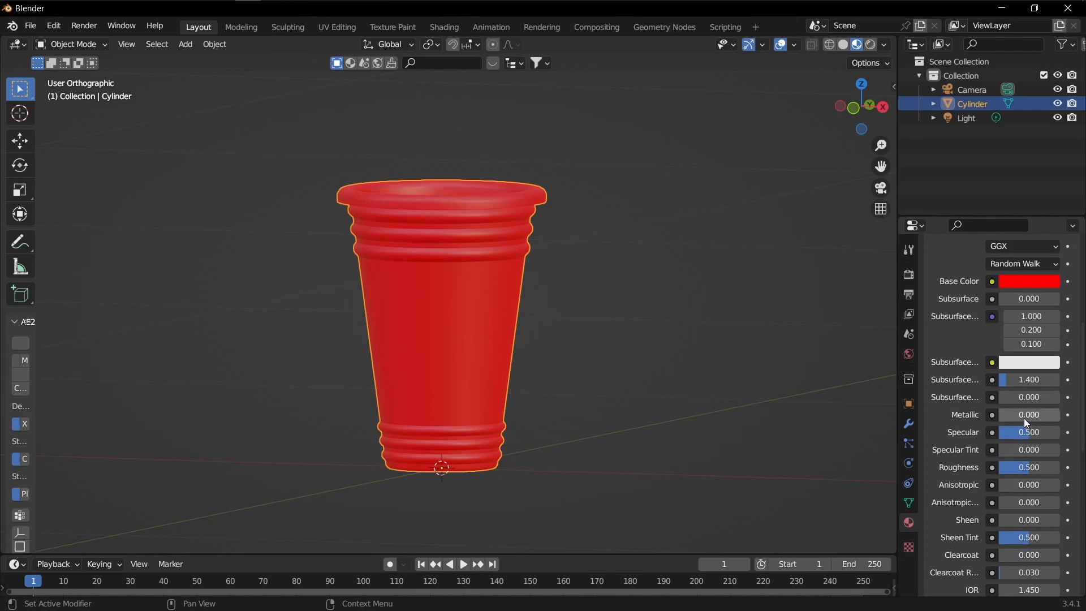
scroll(1020, 440, "down", 2)
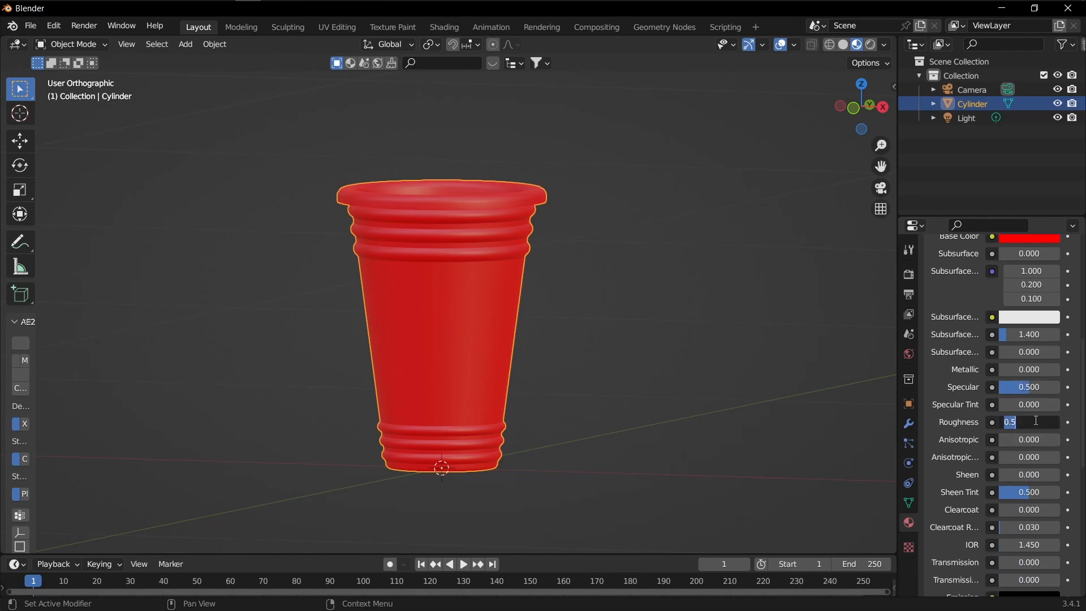
key("BackSpace")
key("Return")
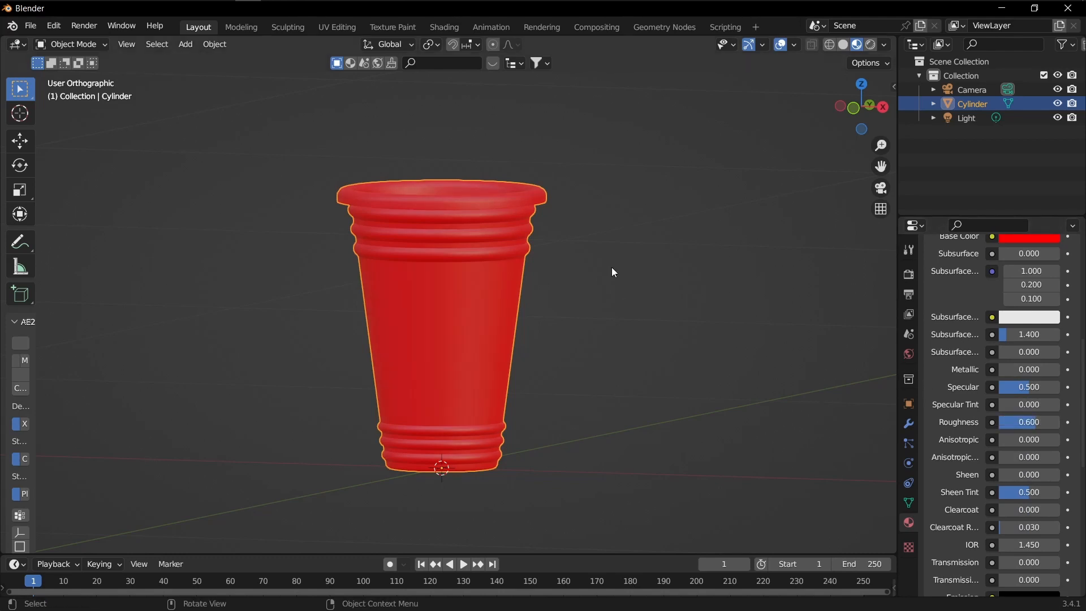
middle_click_drag(613, 269, 601, 271)
Step: Darken the red material's base color, trying values of 0.8 and 0.6 and settling on 0.5
scroll(1032, 283, "up", 2)
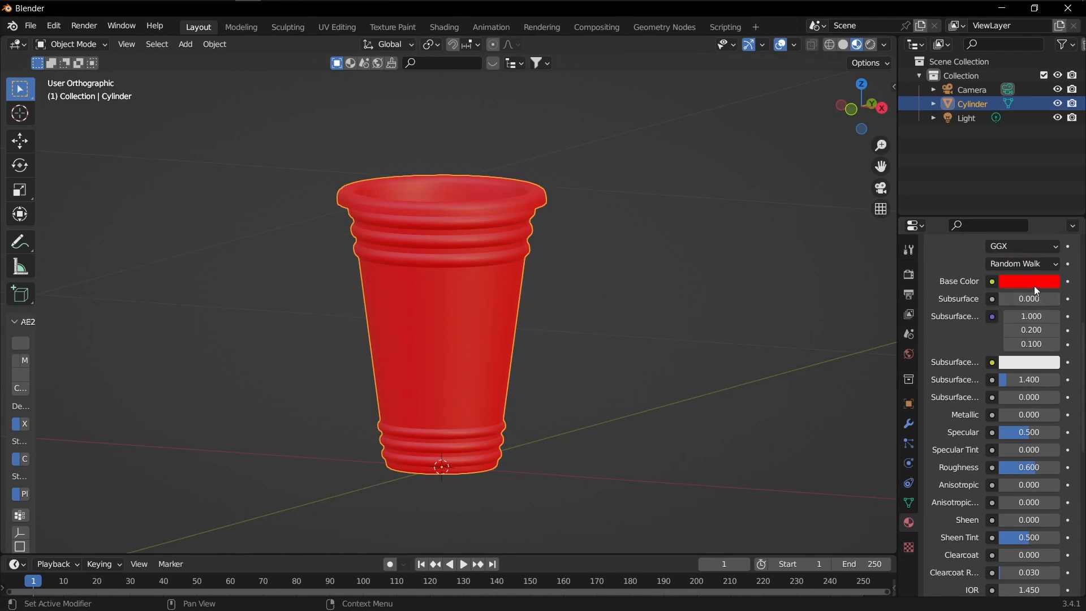
left_click(1033, 283)
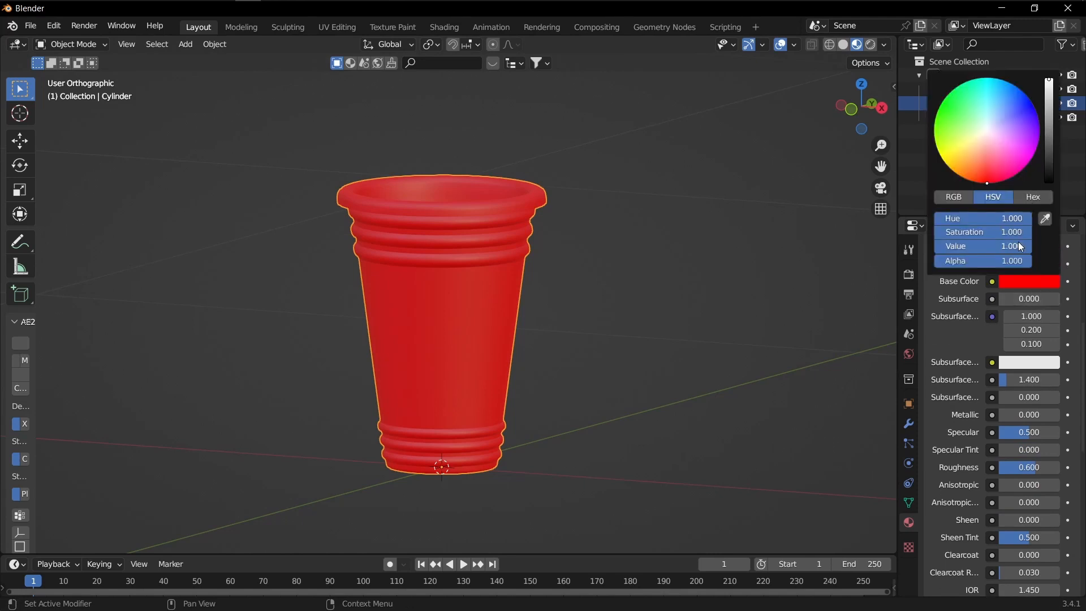
left_click(1021, 248)
key("BackSpace")
type(".8")
key("Return")
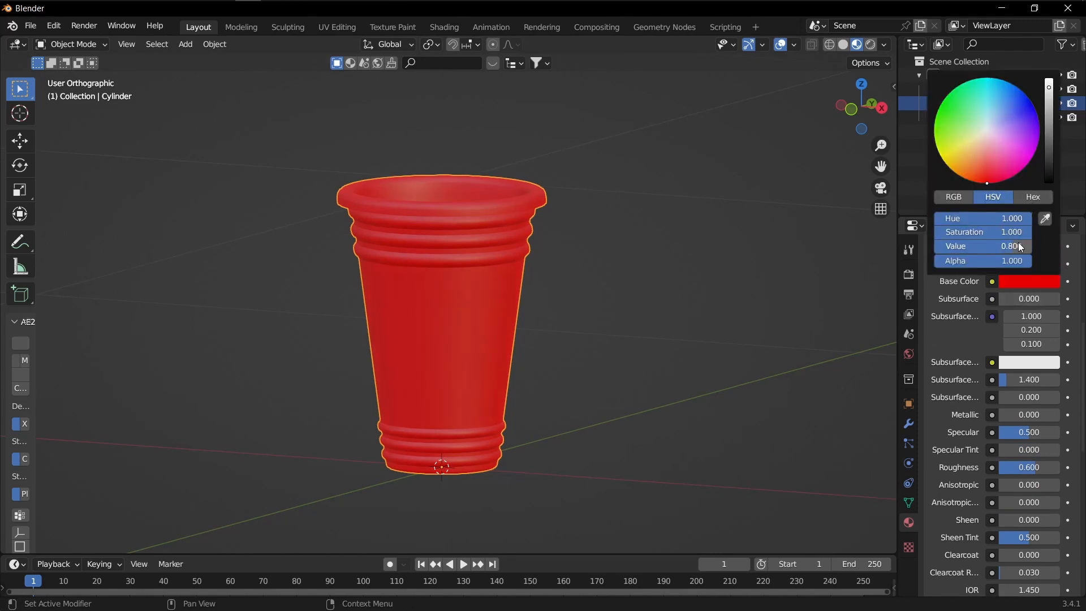
left_click(1020, 244)
type(".6")
key("Return")
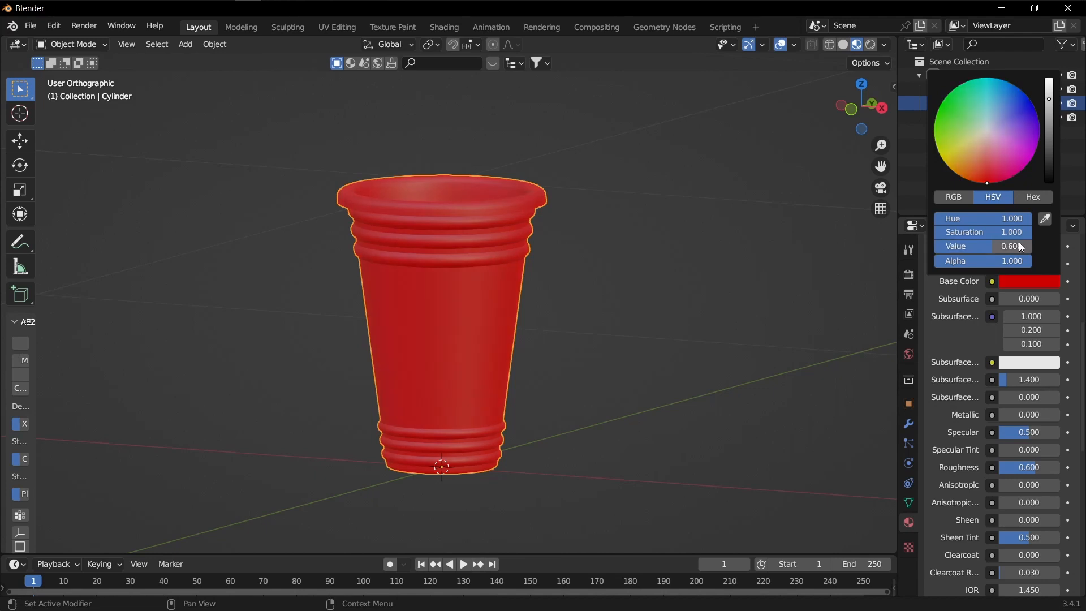
left_click(1019, 244)
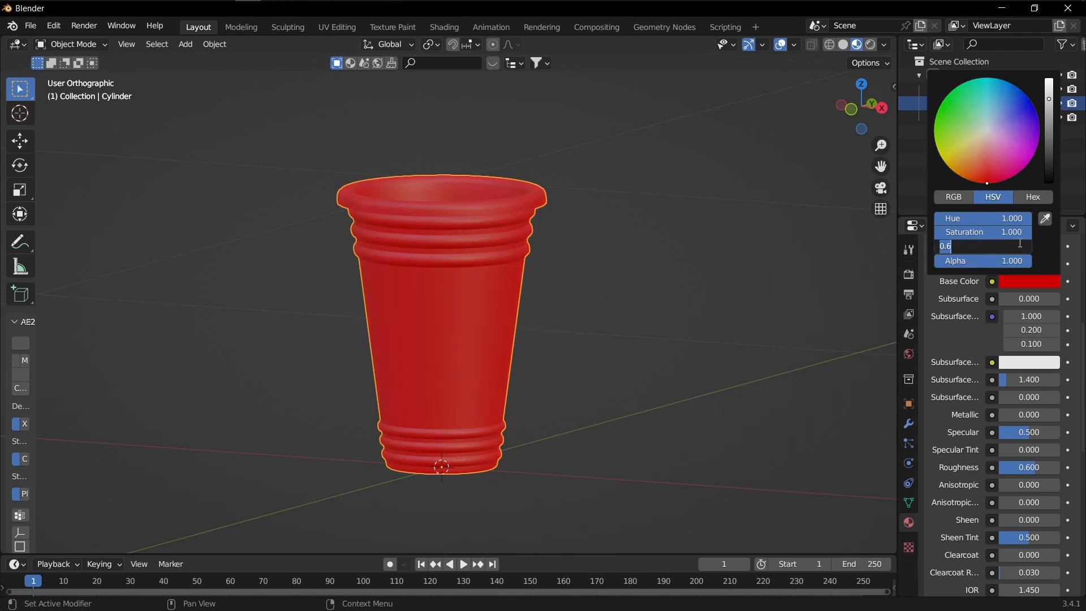
type(".5")
key("Return")
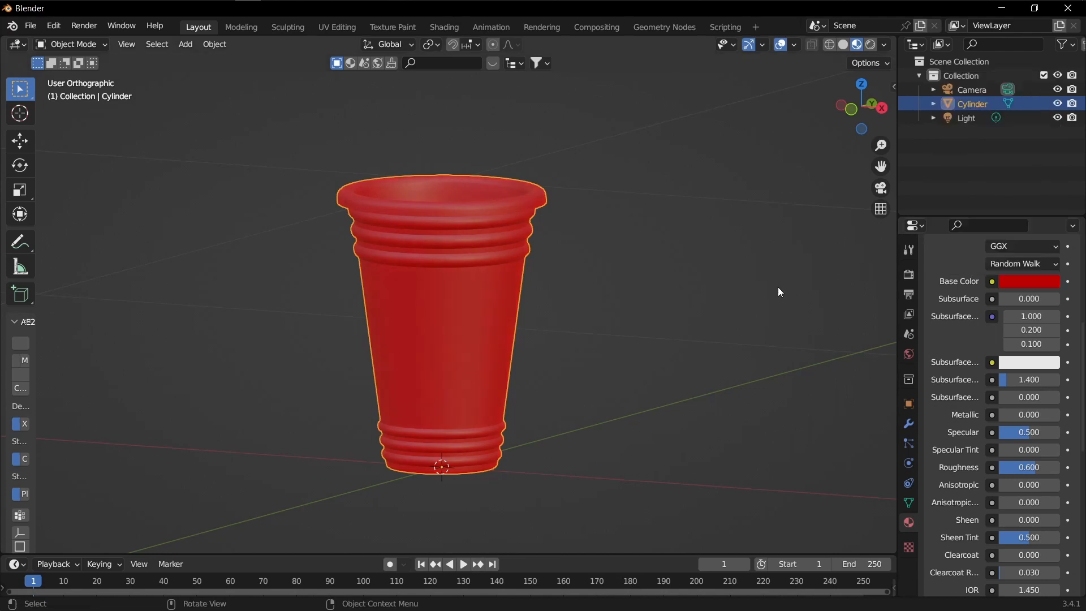
Step: Make M_Plastic_White the active material slot and enter Edit Mode on the cup, with its rim in close view
scroll(942, 318, "up", 10)
middle_click_drag(604, 226, 540, 232)
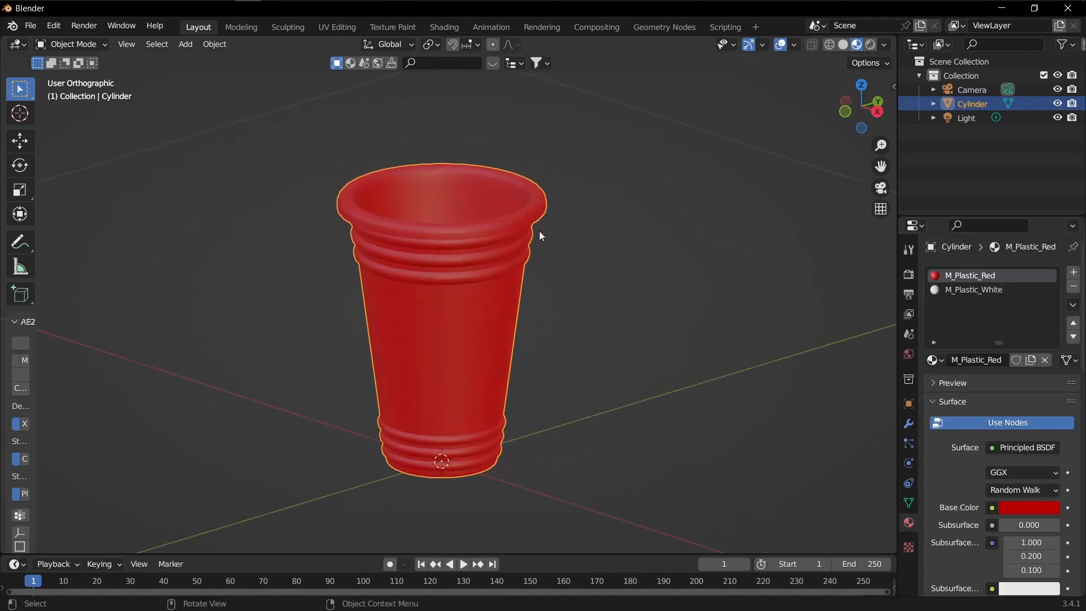
left_click(967, 290)
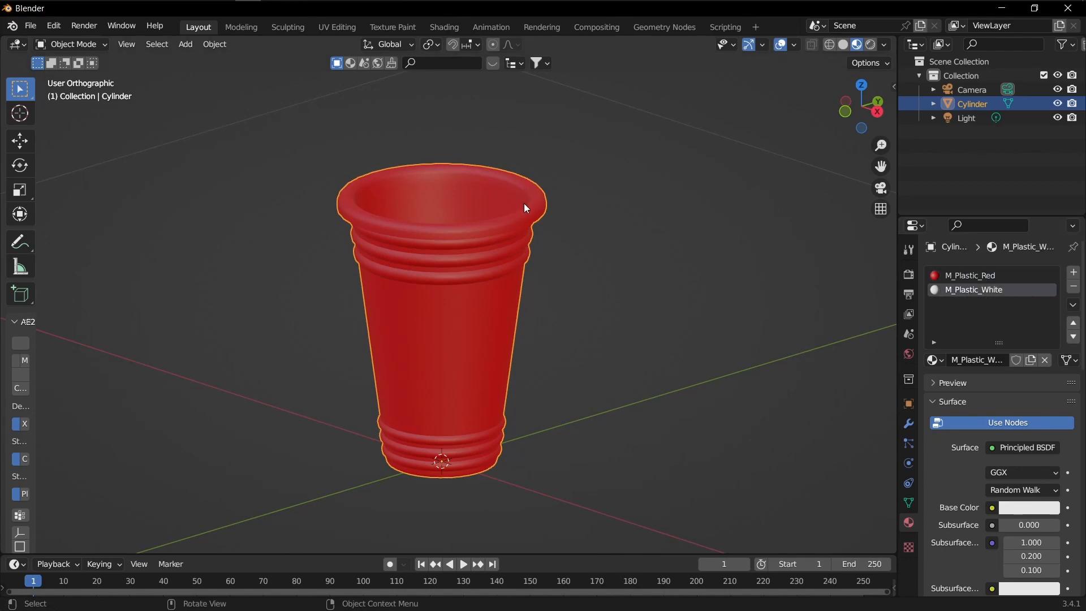
key("ctrl+Tab")
left_click(605, 205)
scroll(515, 220, "up", 6)
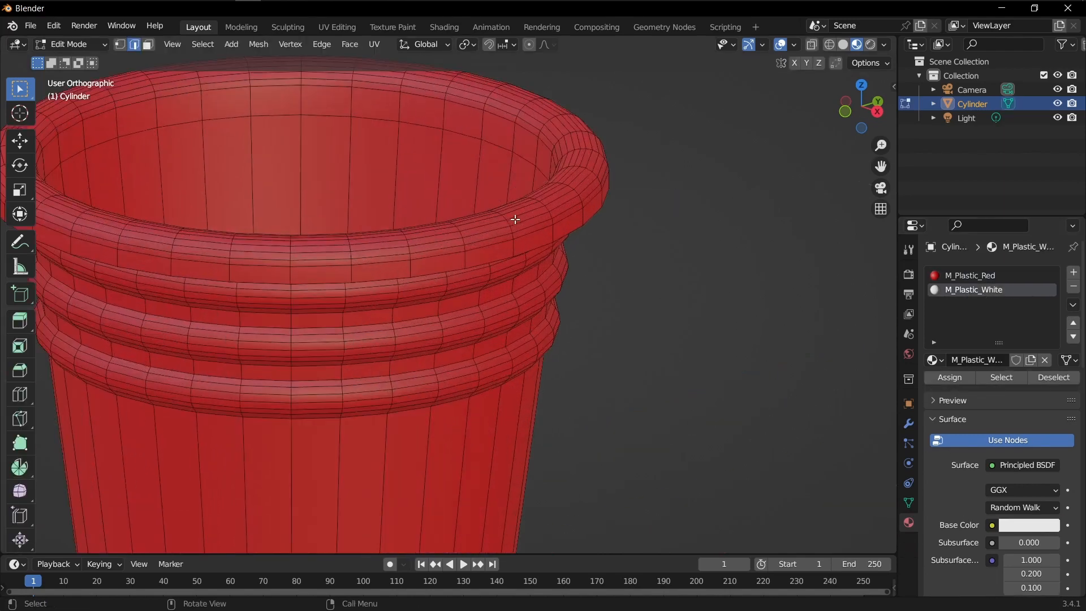
middle_click_drag(545, 232, 579, 196)
scroll(577, 196, "up", 2)
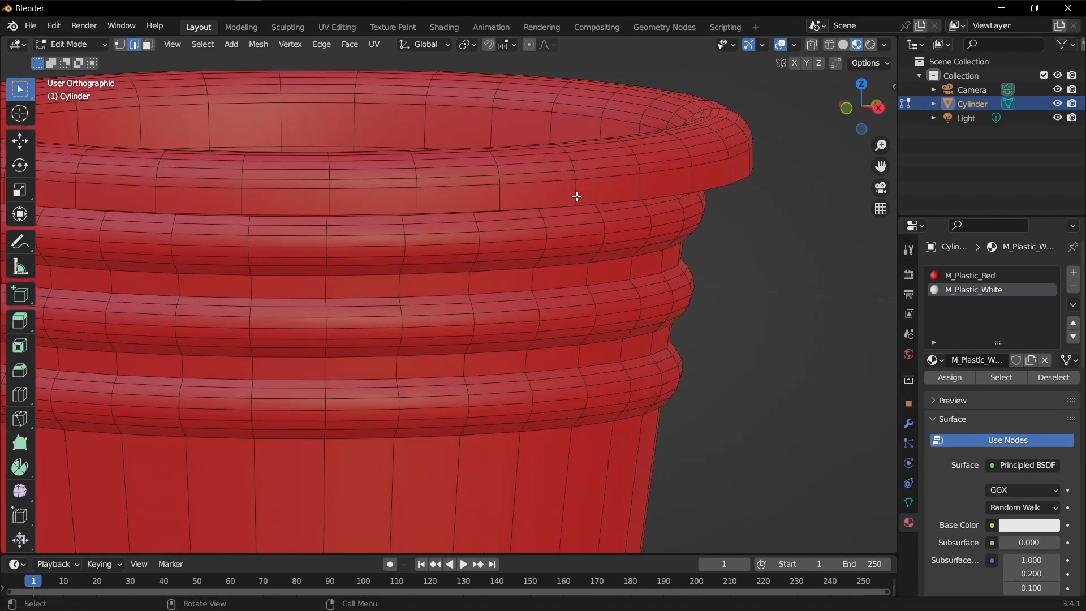
Step: Delete the flat face loop running around the outer lower band of the cup's rim
left_click(576, 193, "alt")
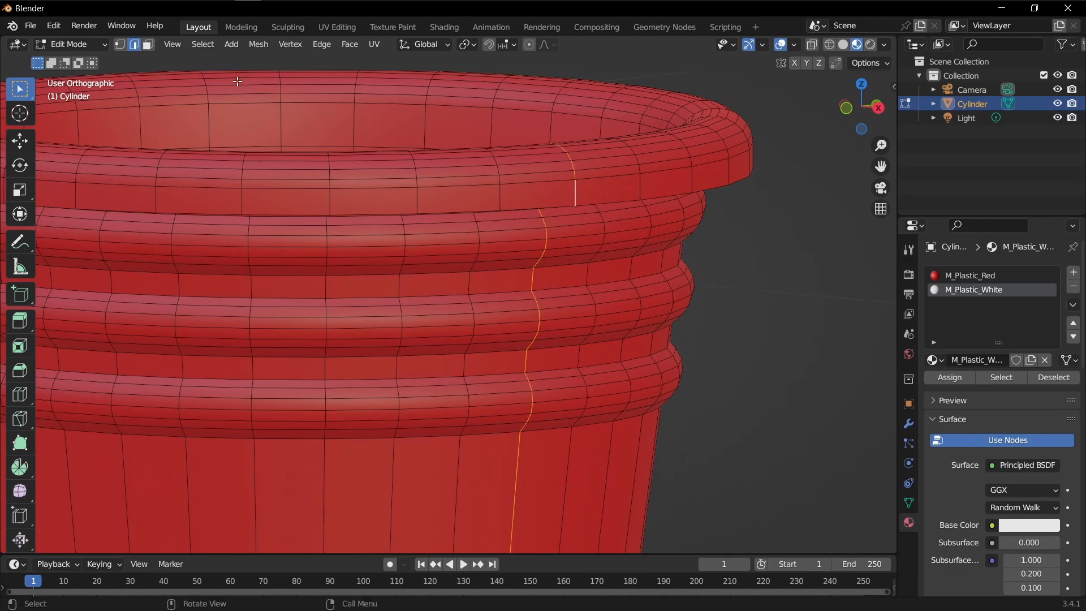
left_click(148, 45)
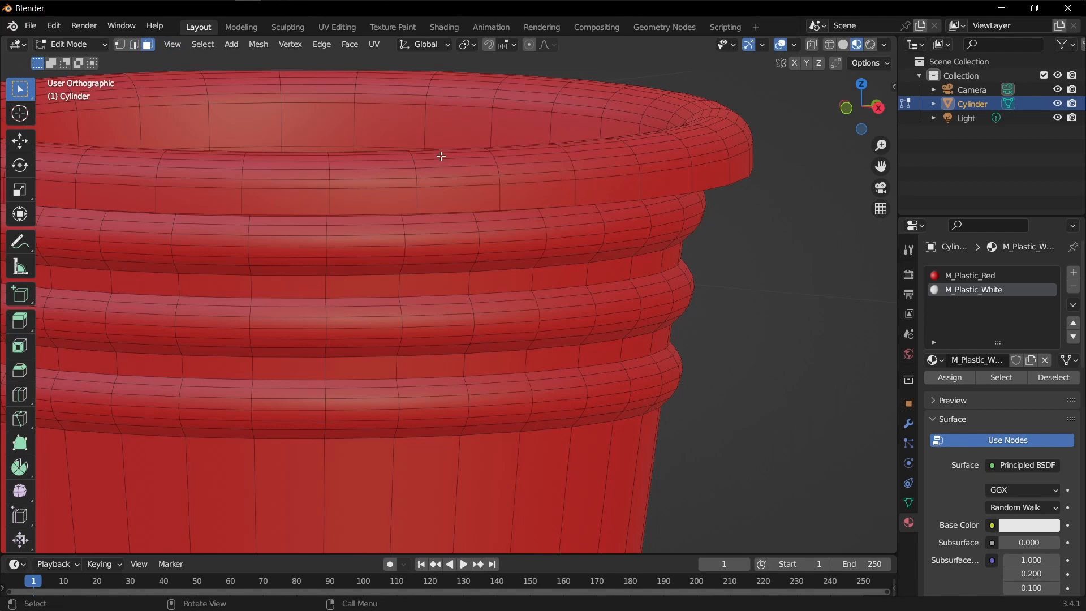
left_click(577, 191, "alt")
key("x")
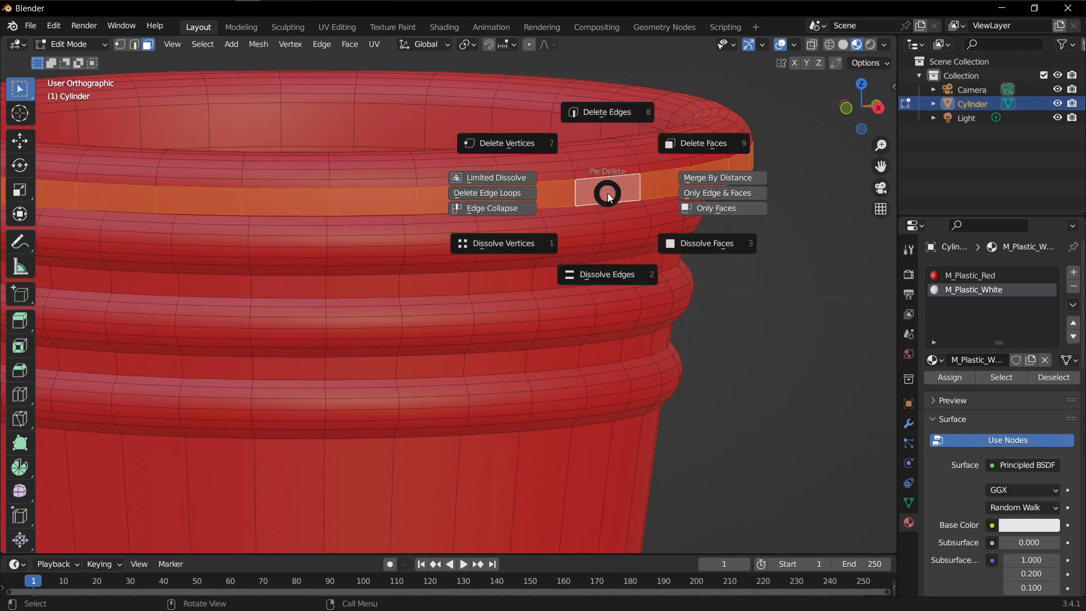
left_click(608, 180)
middle_click_drag(609, 178, 678, 168)
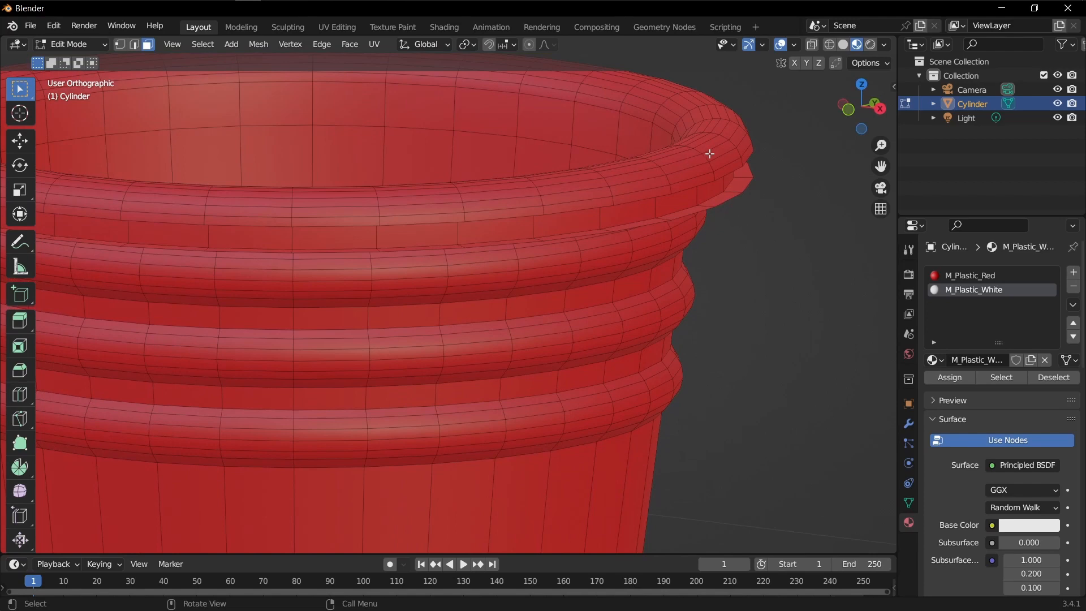
Step: Select the linked rounded rim and cup interior and assign M_Plastic_White to them
key("l")
scroll(644, 147, "down", 6)
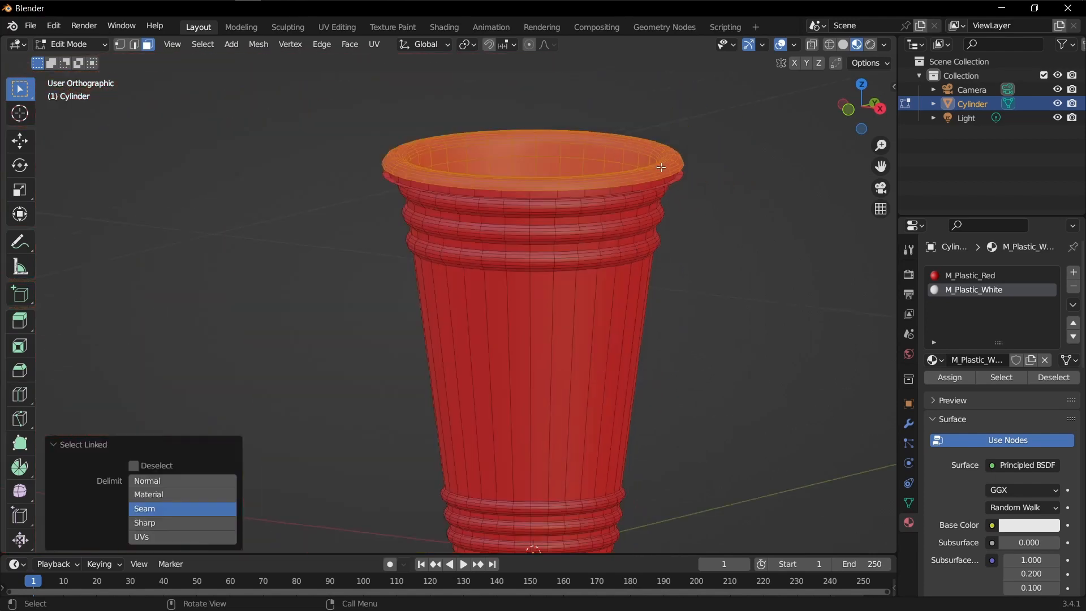
middle_click_drag(659, 166, 694, 203)
left_click(952, 375)
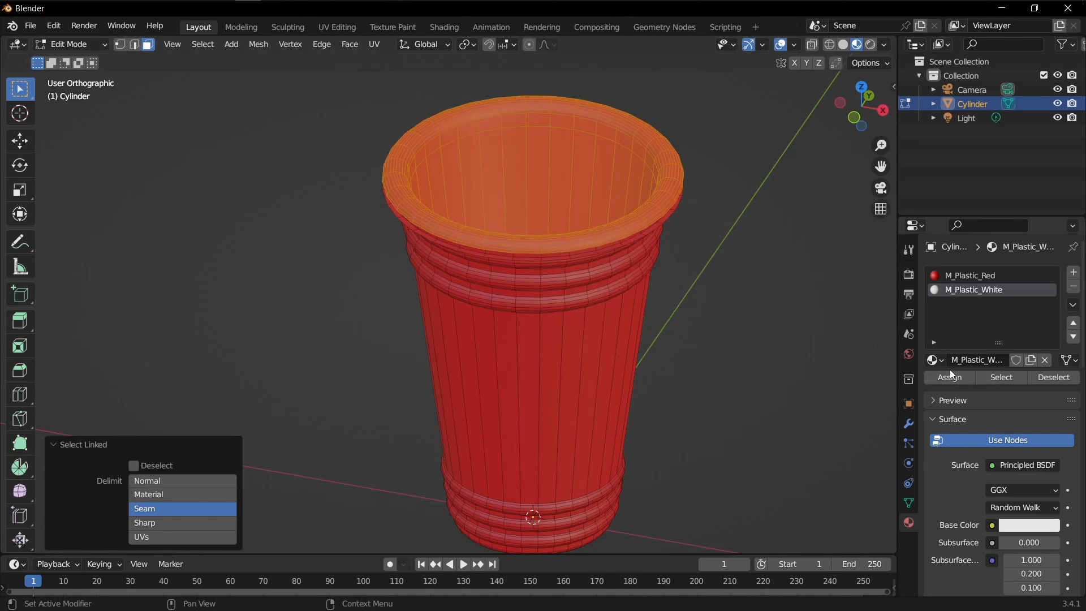
middle_click_drag(730, 238, 599, 178)
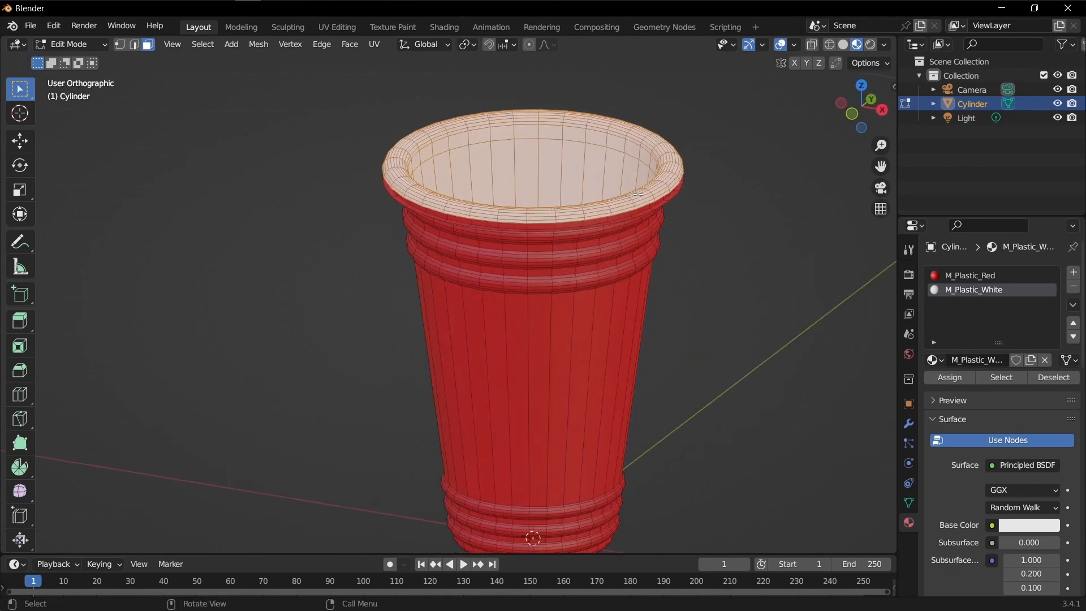
Step: Close the gap under the rim by bridging its upper and lower open edge loops
scroll(638, 194, "up", 6)
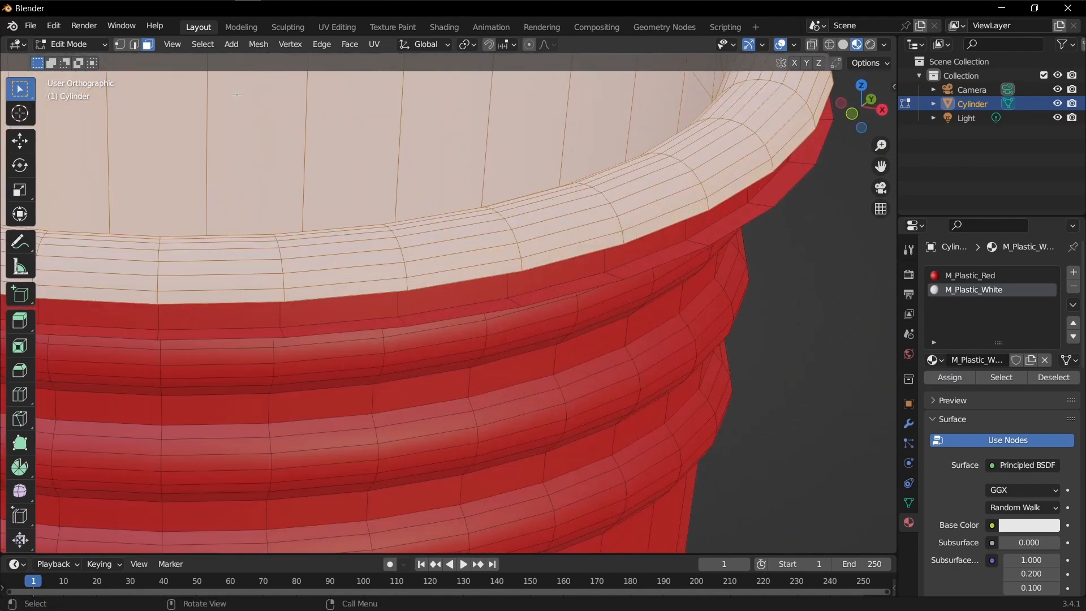
left_click(134, 44)
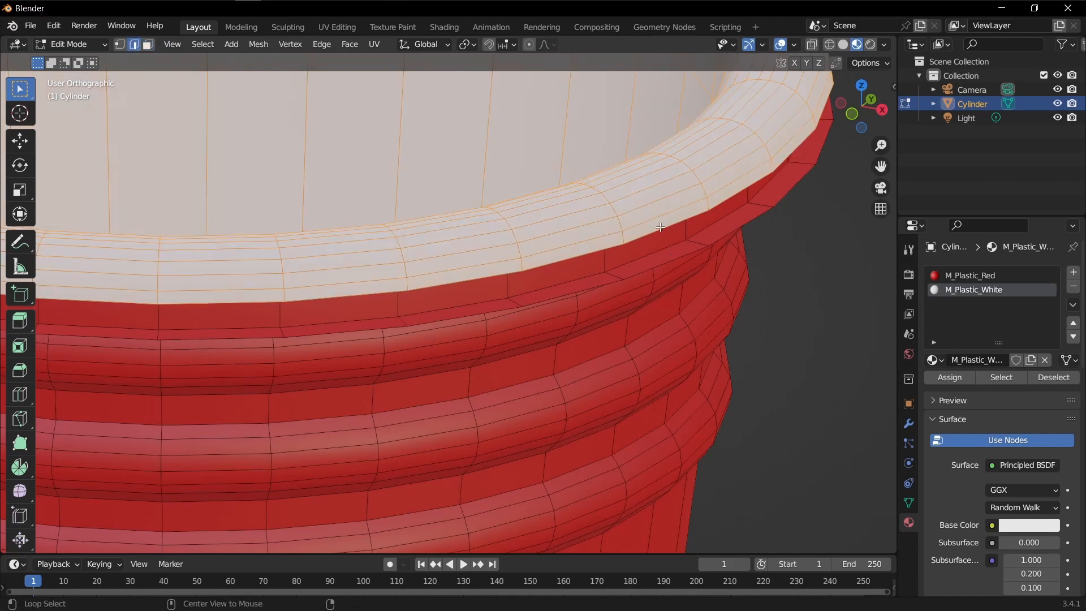
key("alt+a")
middle_click_drag(661, 227, 746, 201)
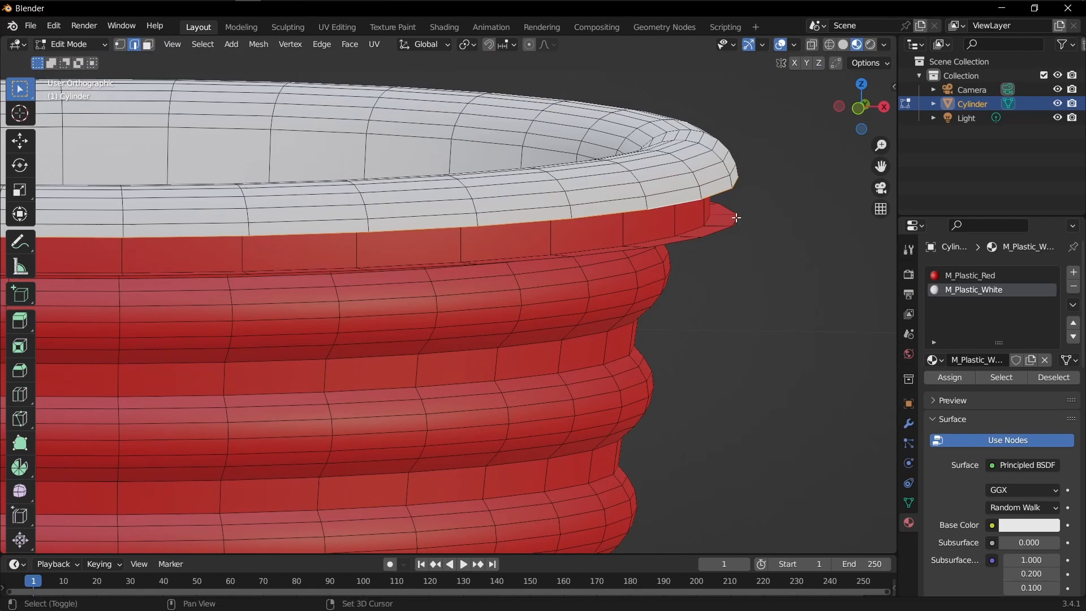
left_click(736, 222, "alt+shift")
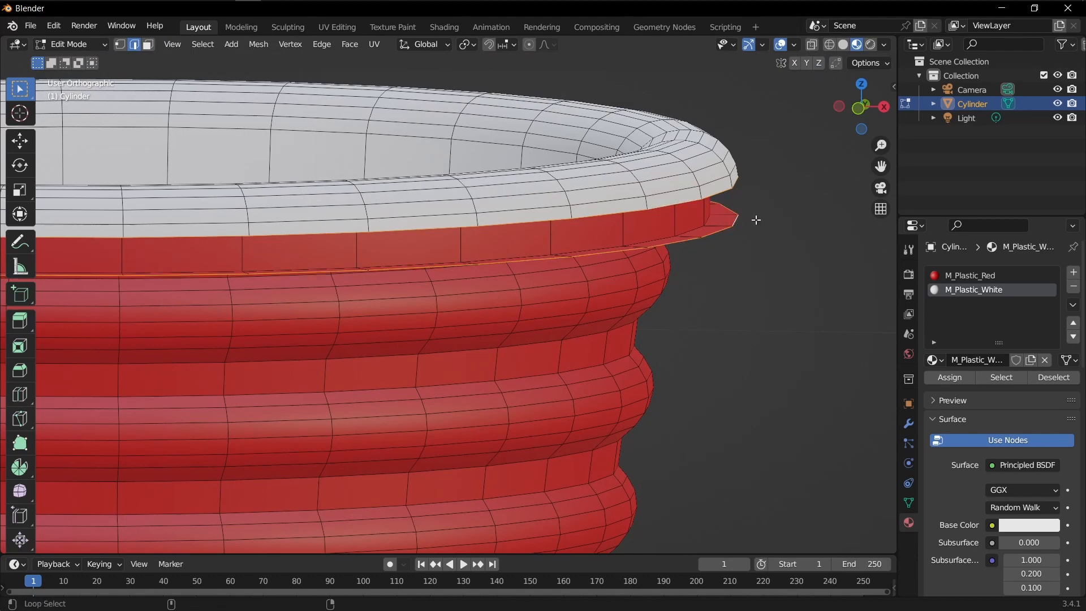
middle_click_drag(757, 221, 754, 224)
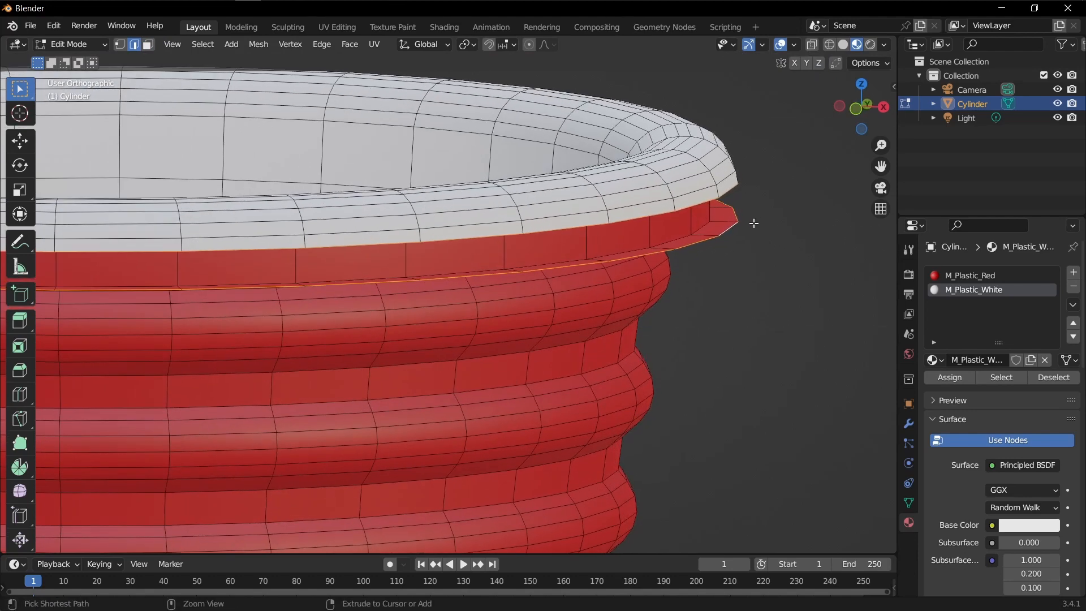
key("ctrl+e")
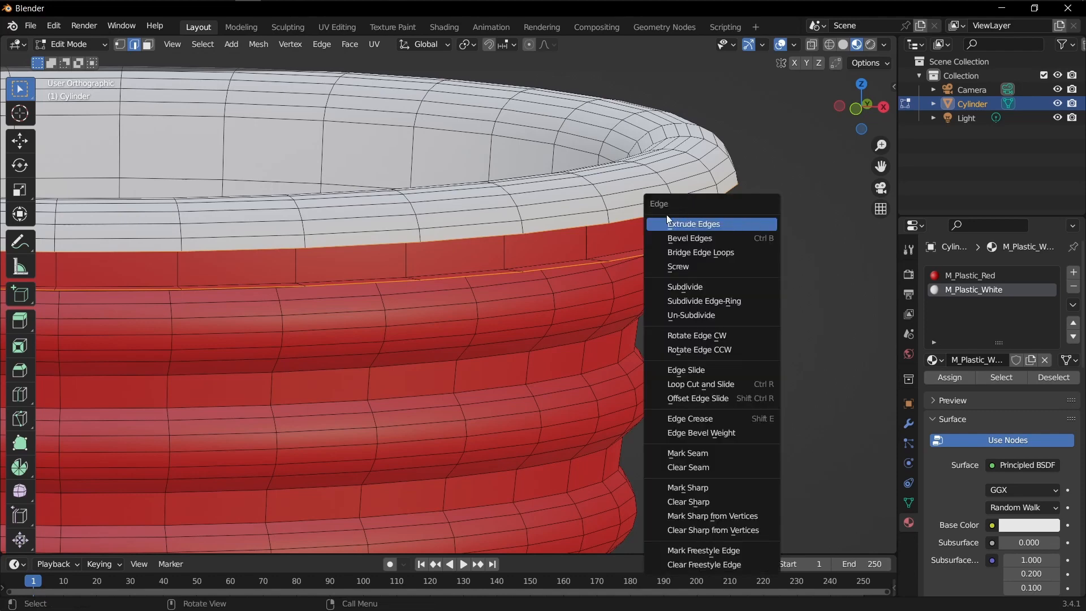
left_click(712, 253)
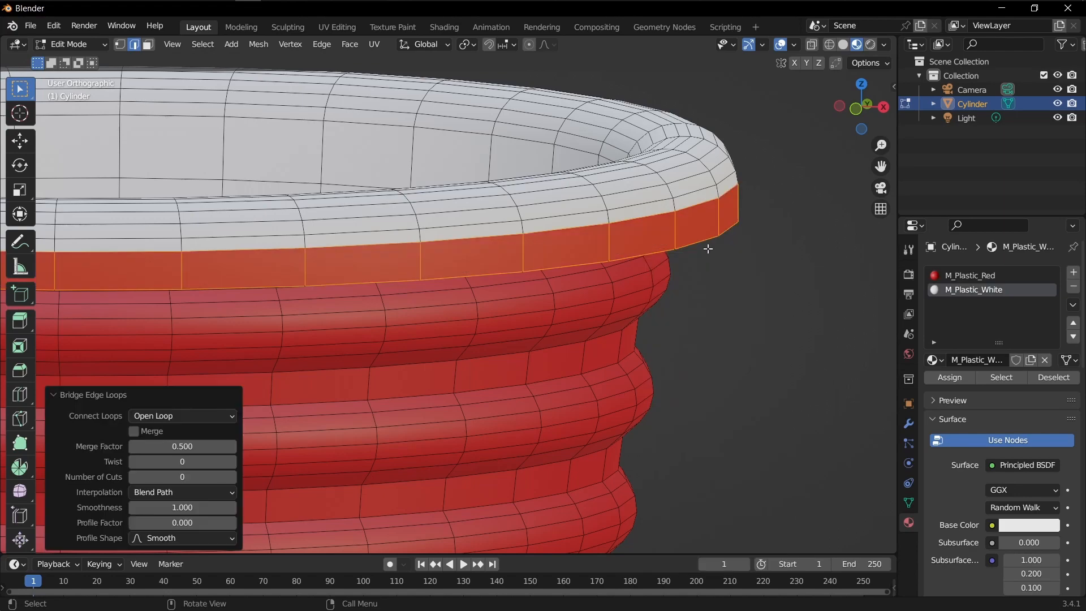
Step: Assign M_Plastic_White to the newly bridged face band around the rim
middle_click_drag(712, 251, 619, 215)
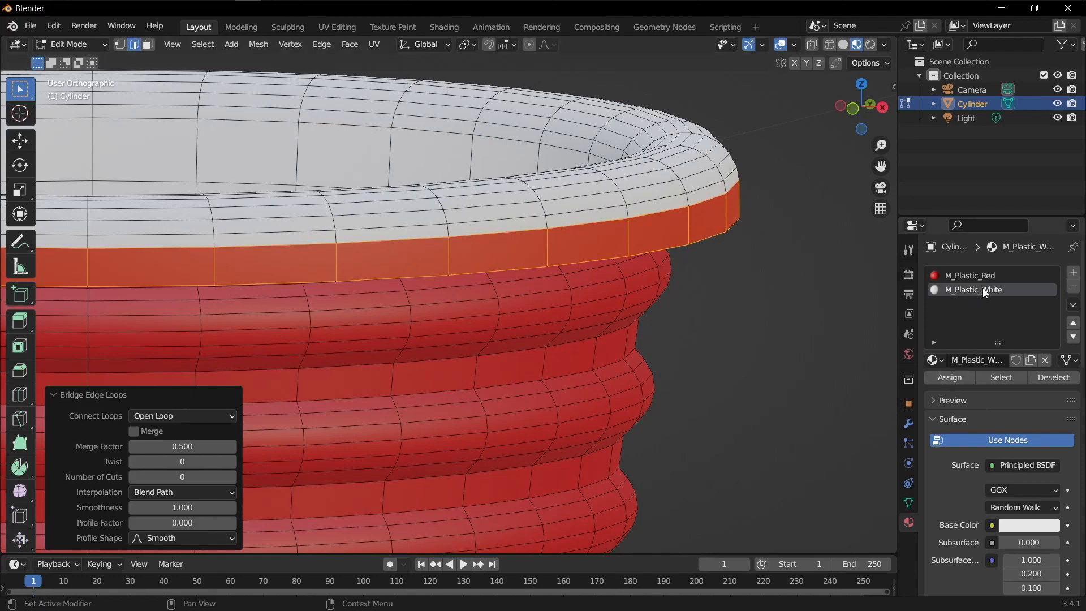
left_click(961, 378)
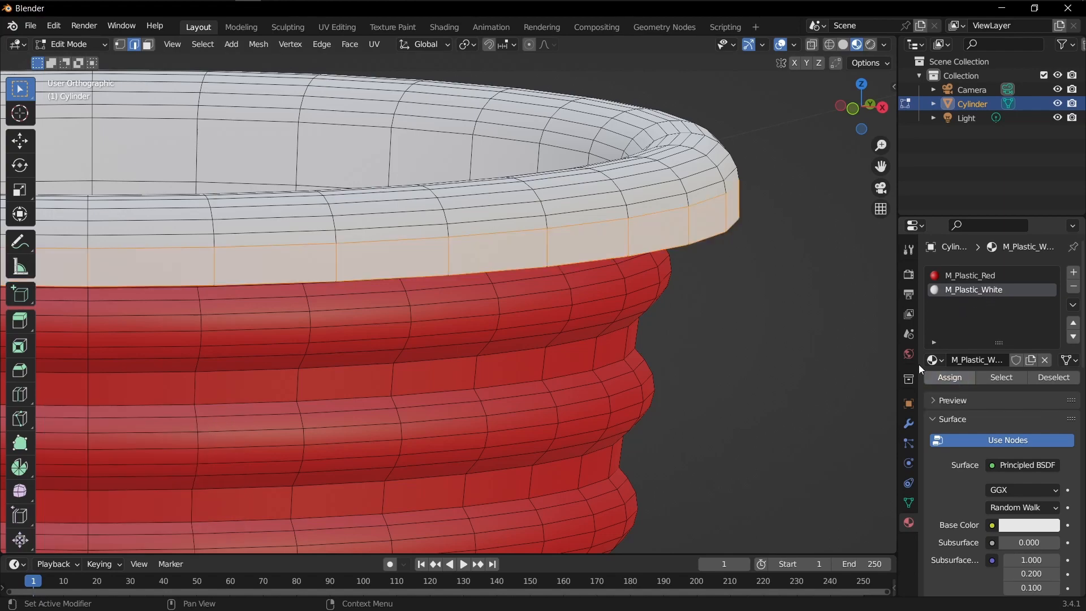
scroll(502, 130, "down", 5)
middle_click_drag(502, 130, 579, 151)
scroll(560, 153, "down", 6)
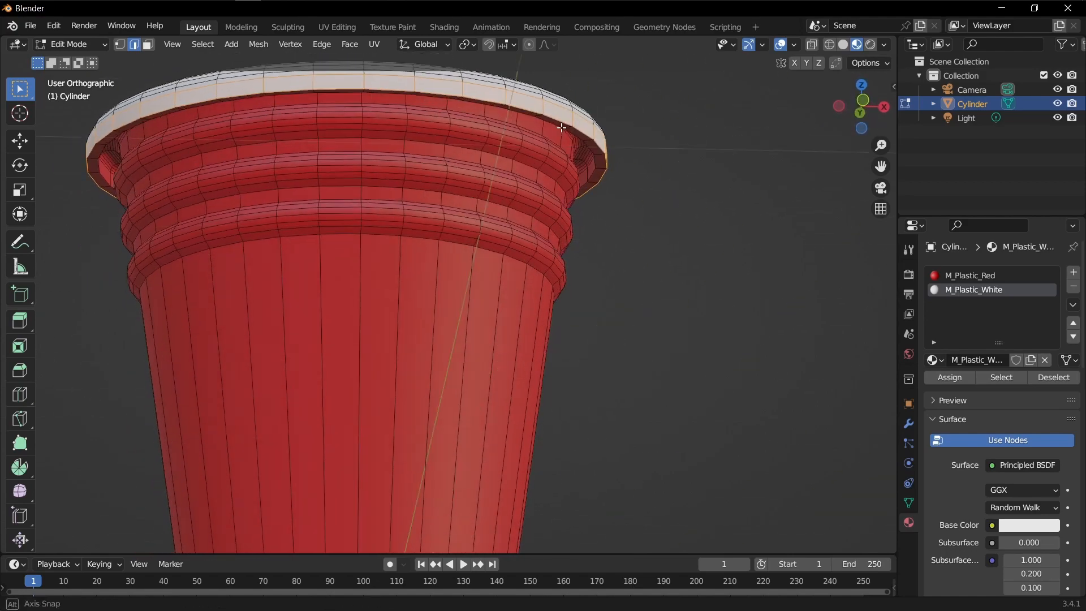
Step: Clear the mesh selection and return the cup to Object Mode to view it from the side and above
middle_click_drag(555, 198, 583, 223)
key("ctrl+Tab")
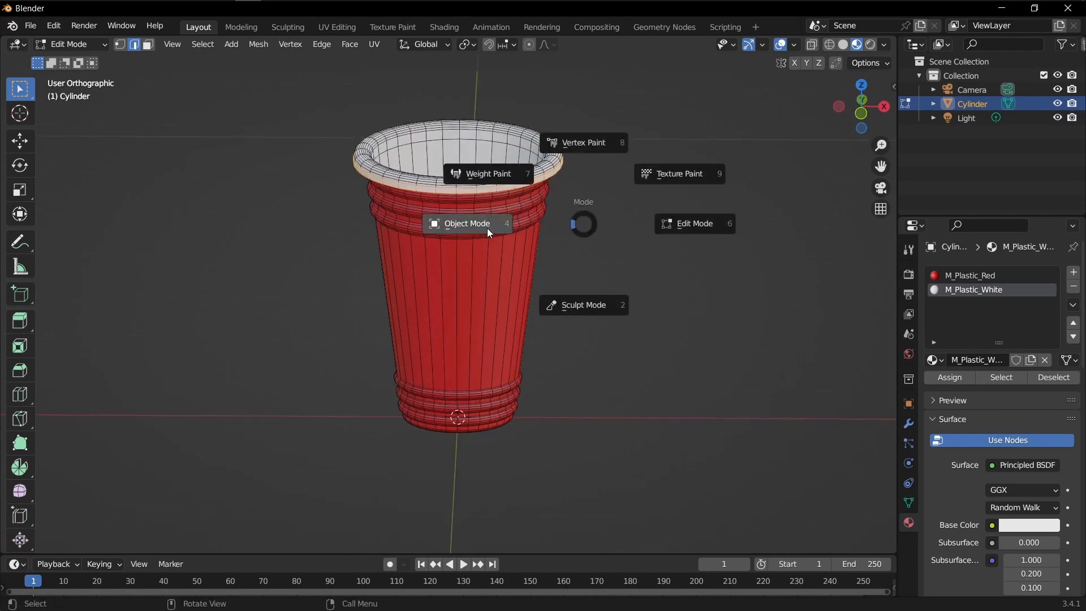
key("Escape")
key("alt+a")
key("ctrl+Tab")
left_click(393, 217)
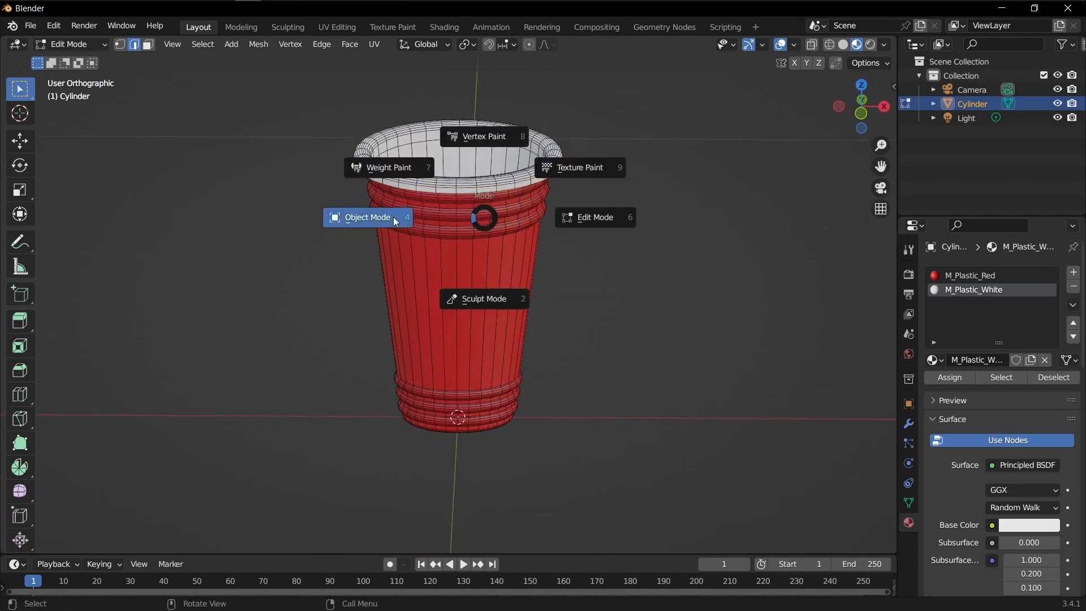
middle_click_drag(589, 189, 399, 199)
mouse_move(489, 230)
middle_mouse_down()
mouse_move(514, 222)
mouse_move(486, 230)
middle_mouse_up()
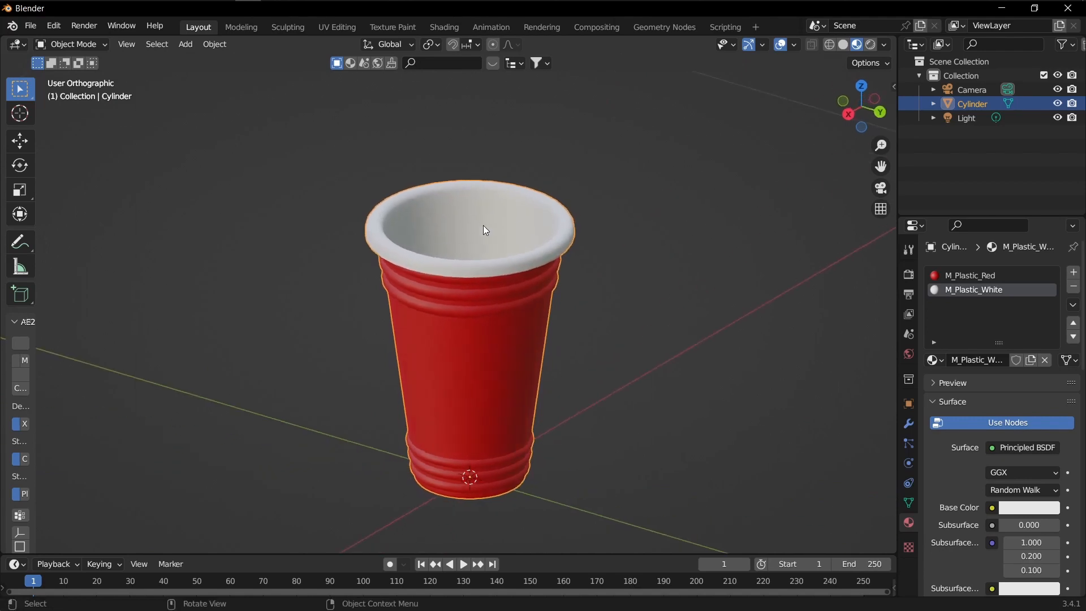
Step: Enter Edit Mode with face selection and select the lowest face loops around the outside of the white rim
scroll(526, 279, "up", 3)
key("ctrl+Tab")
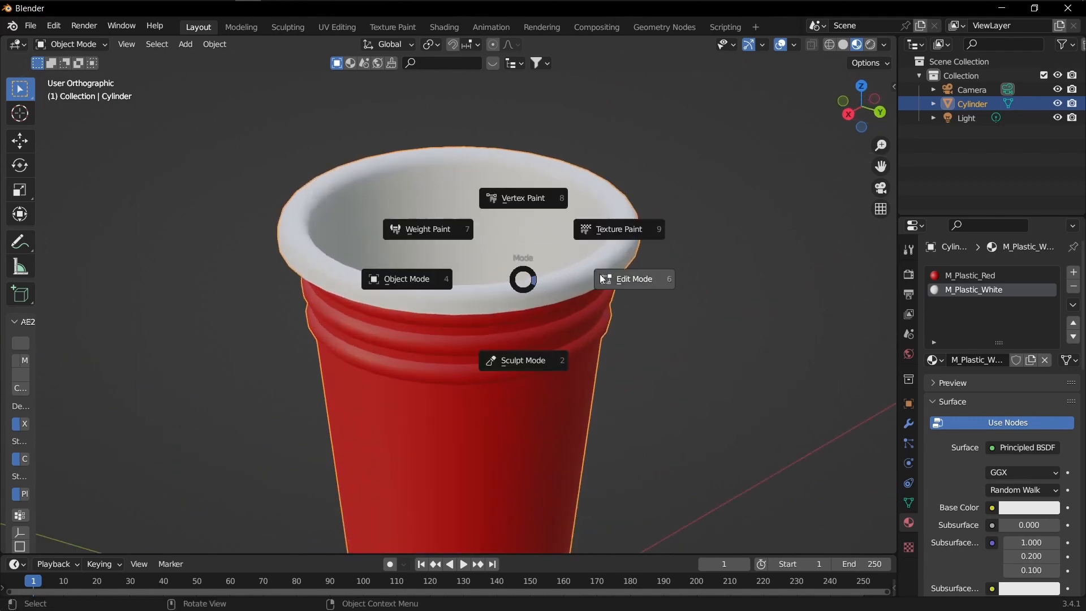
left_click(600, 279)
scroll(603, 276, "up", 1)
scroll(603, 277, "up", 2)
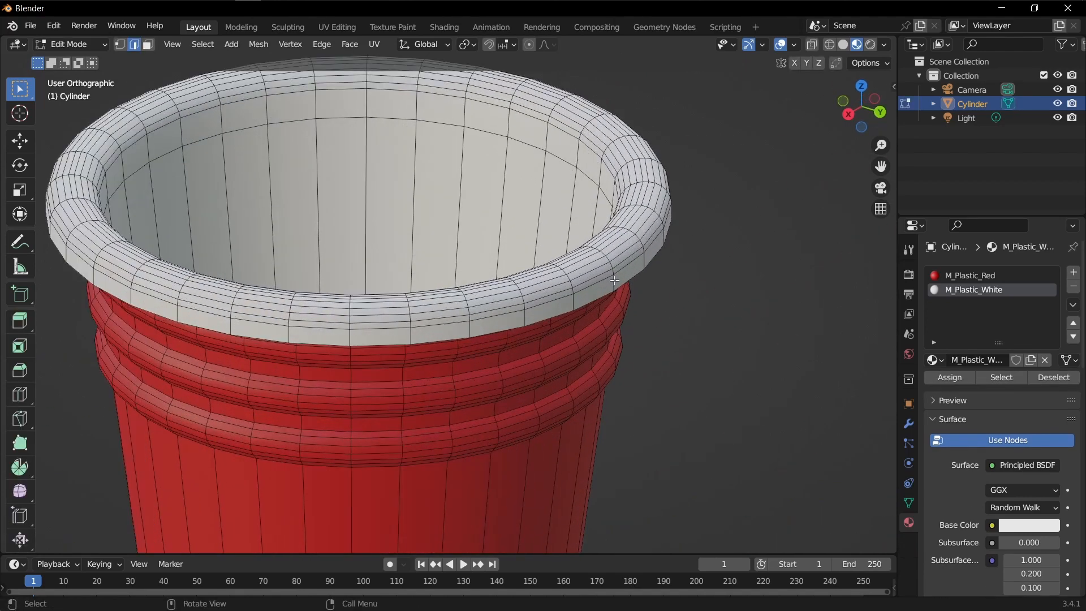
scroll(618, 270, "up", 1)
scroll(651, 233, "up", 3)
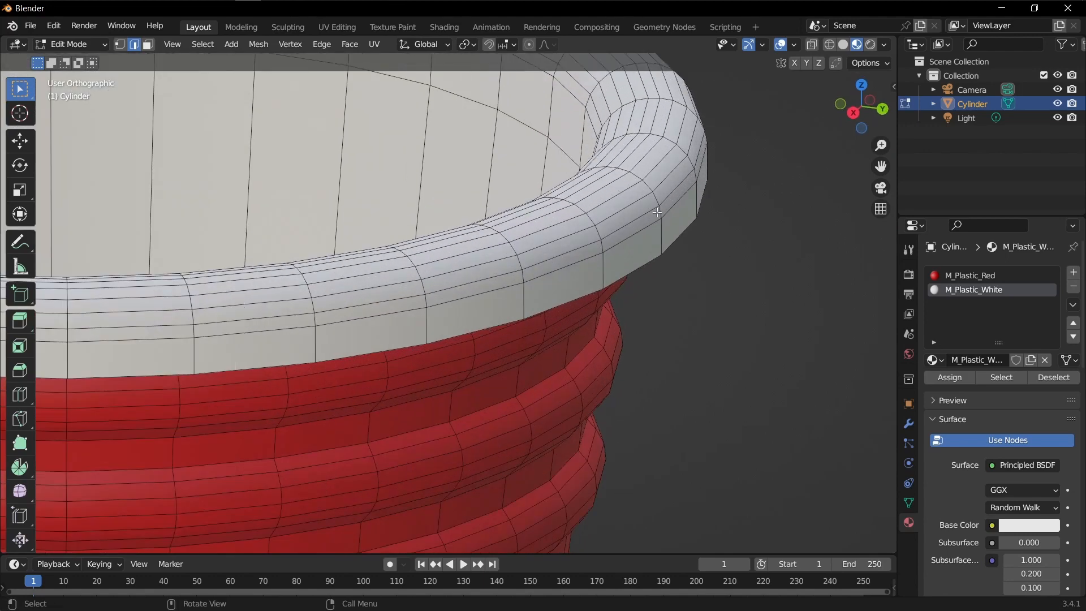
key("alt")
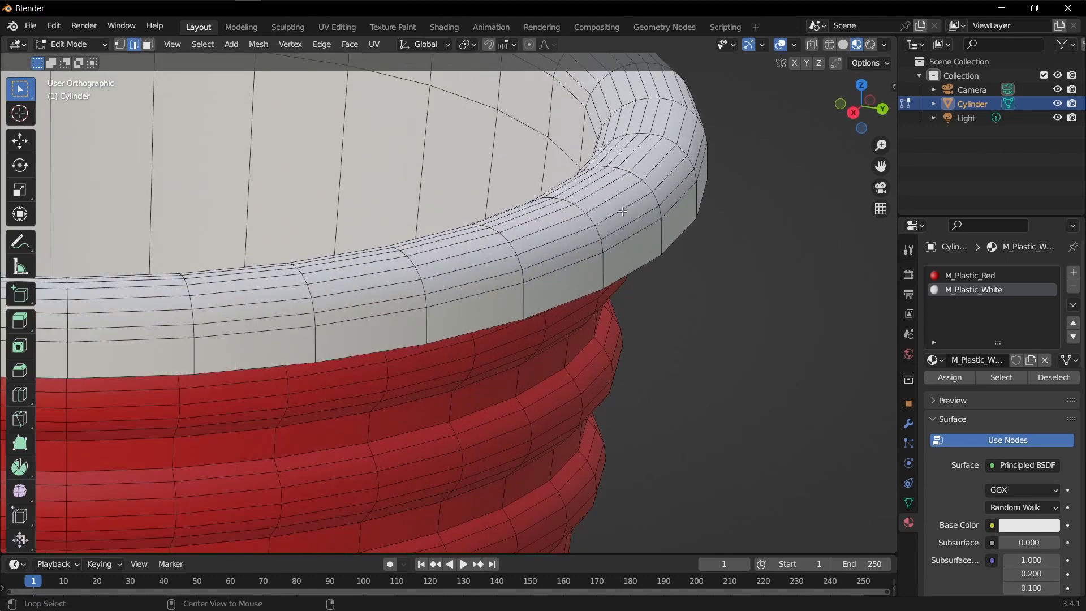
key("3")
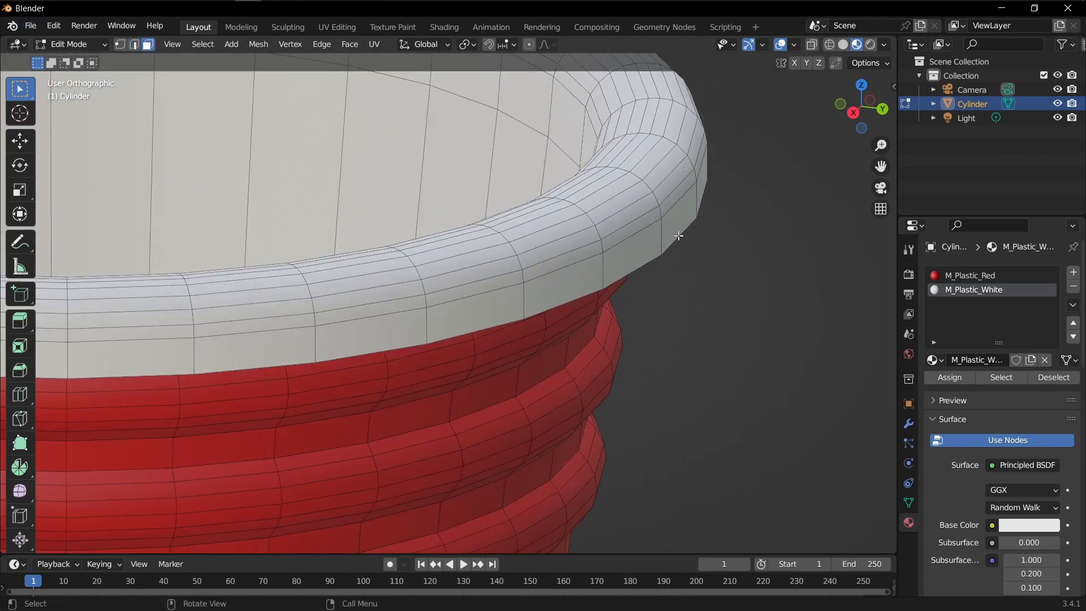
key("alt")
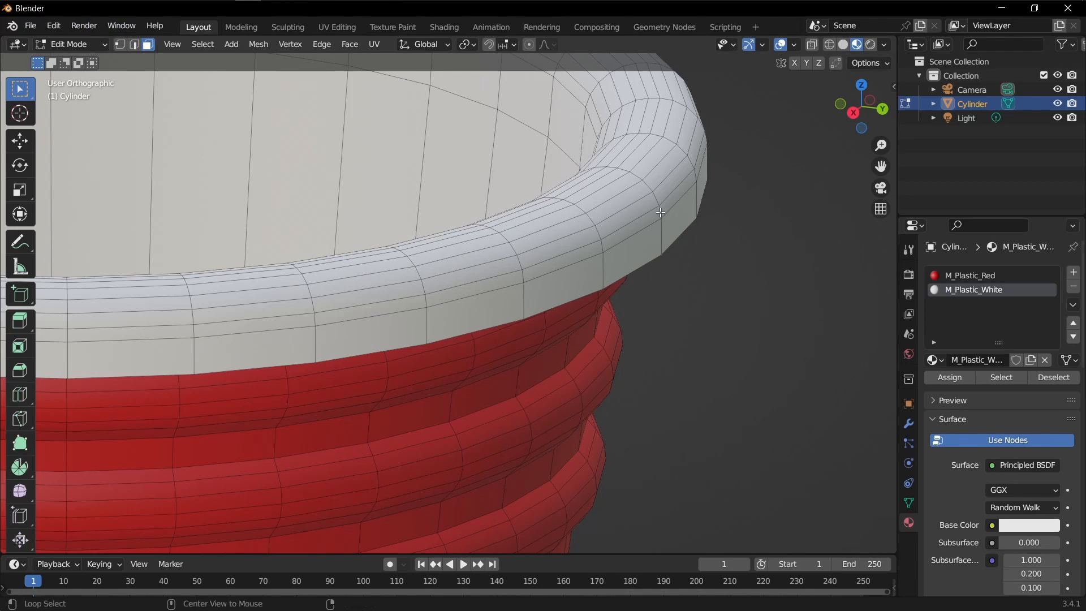
left_click(665, 225, "alt")
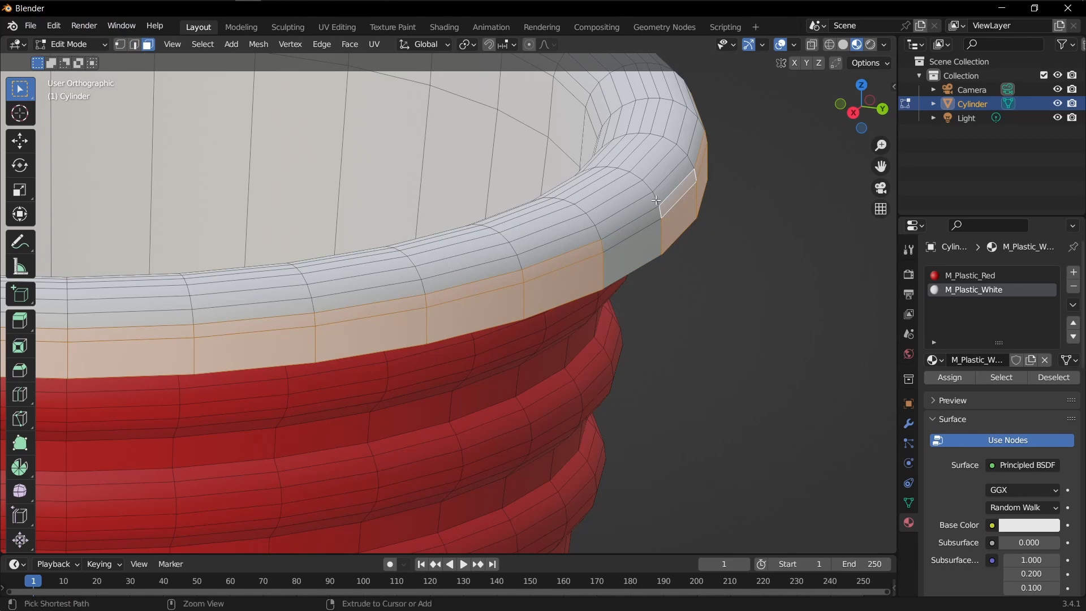
key("ctrl+z")
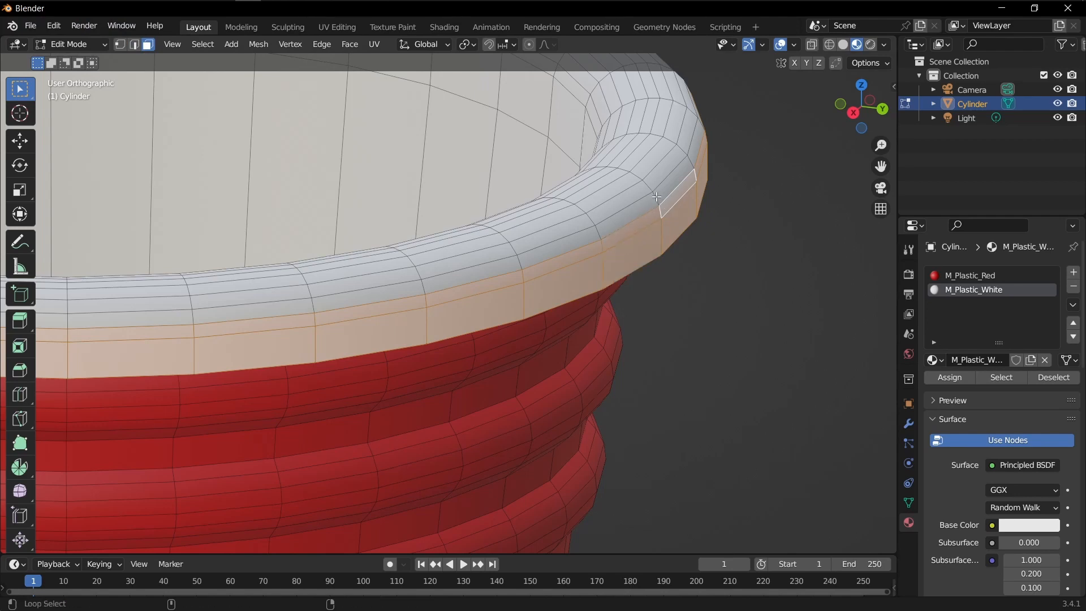
Step: Extend the selection with the remaining face loops over the rounded rim, up to its inner edge
left_click(654, 196, "alt+shift")
left_click(630, 180, "alt+shift")
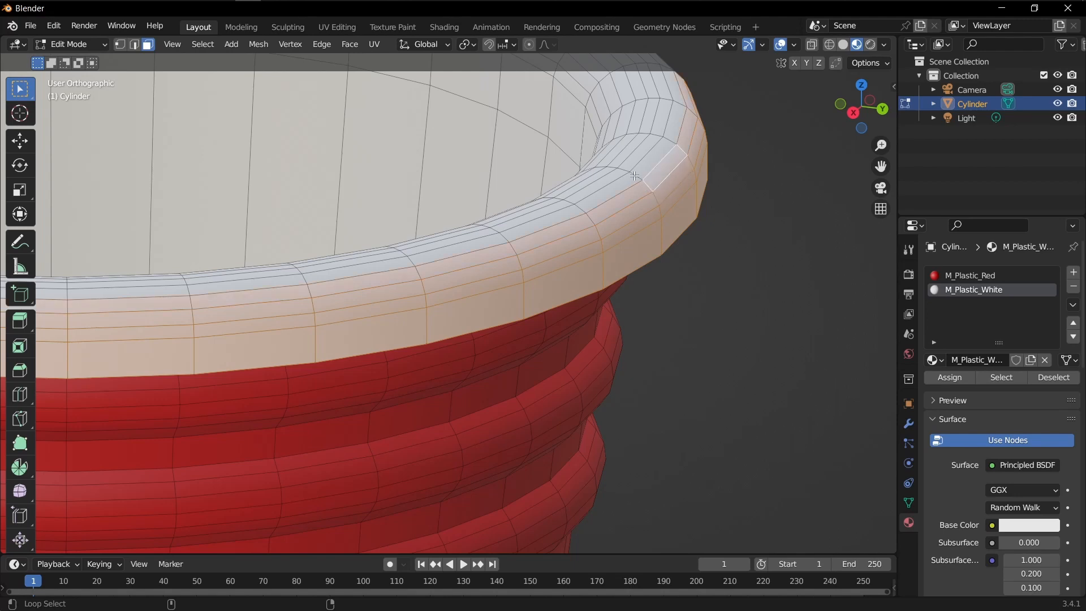
middle_click_drag(635, 176, 665, 220)
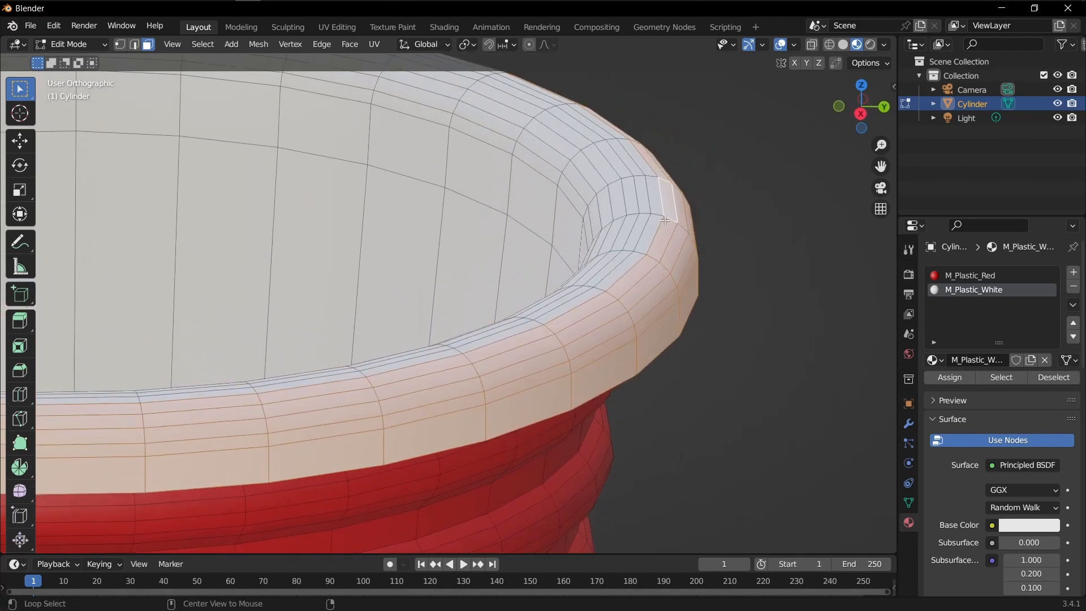
left_click(629, 219, "alt+shift")
left_click(621, 219, "alt+shift")
left_click(607, 226, "alt+shift")
middle_click_drag(607, 225, 663, 257)
left_click(599, 193, "alt+shift")
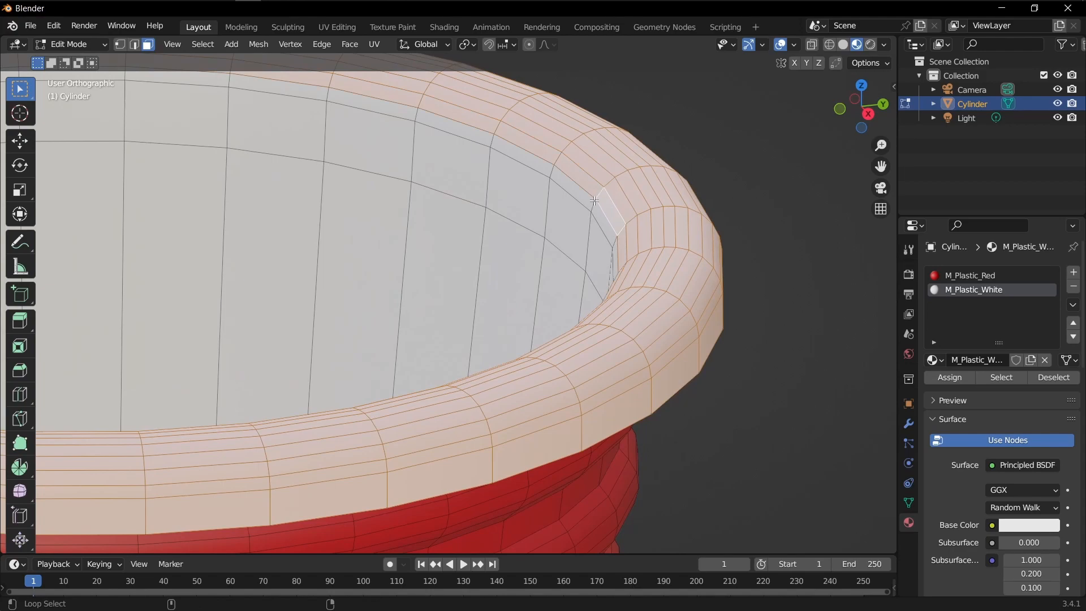
middle_click_drag(595, 202, 635, 224)
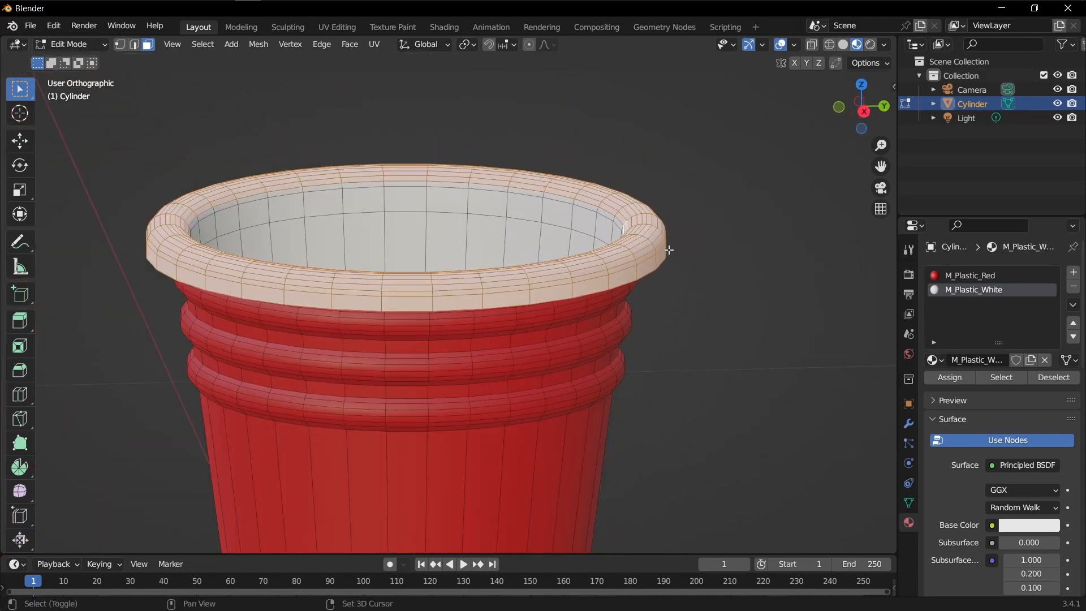
Step: Duplicate the selected rim faces in place, separate the copy into its own object, and return to Object Mode
key("g")
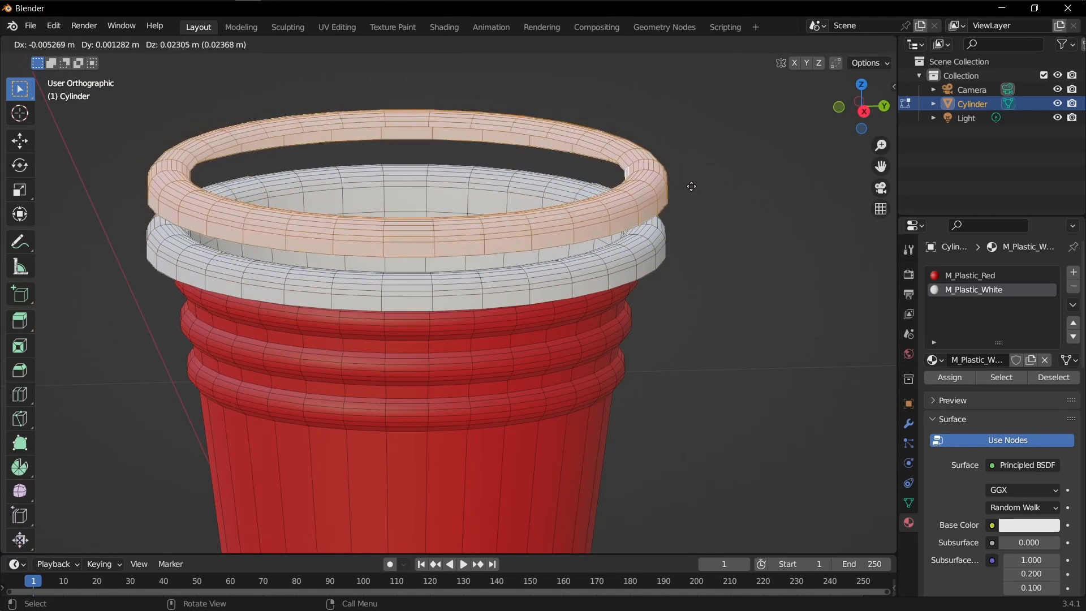
right_click(695, 191)
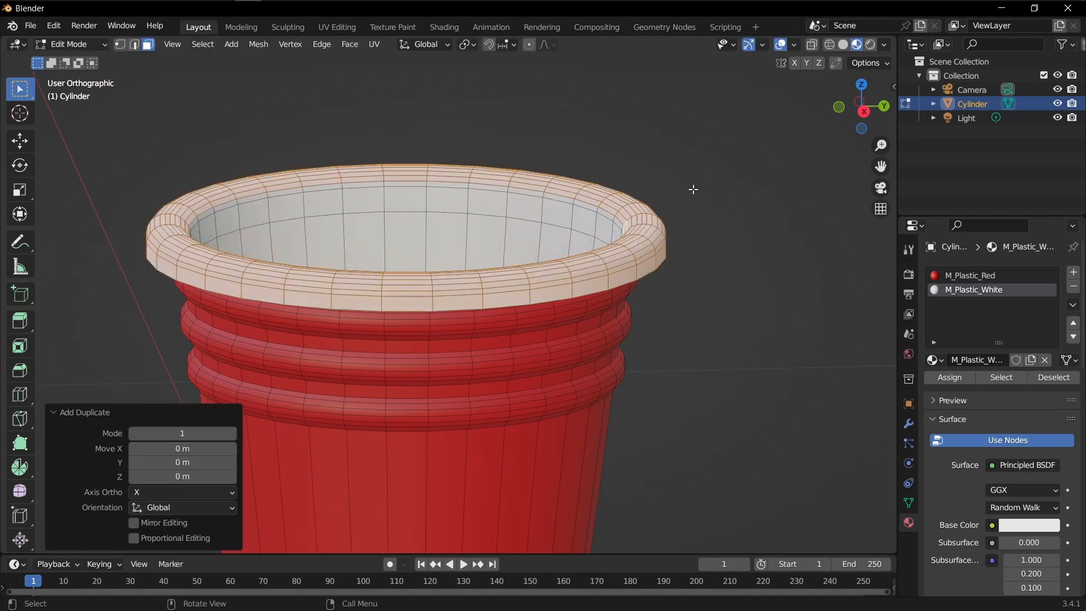
key("p")
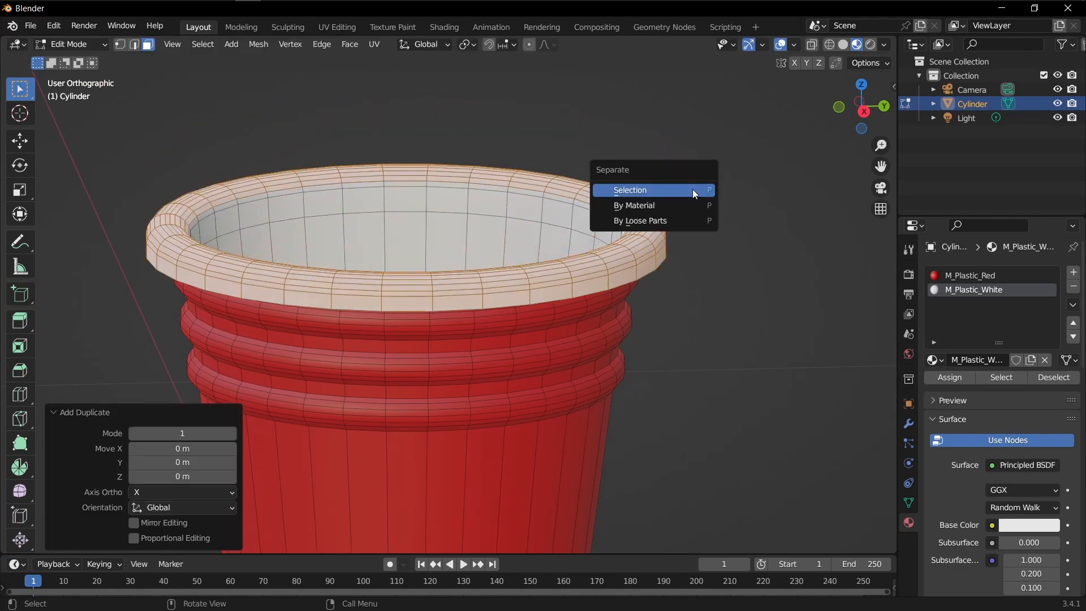
left_click(661, 192)
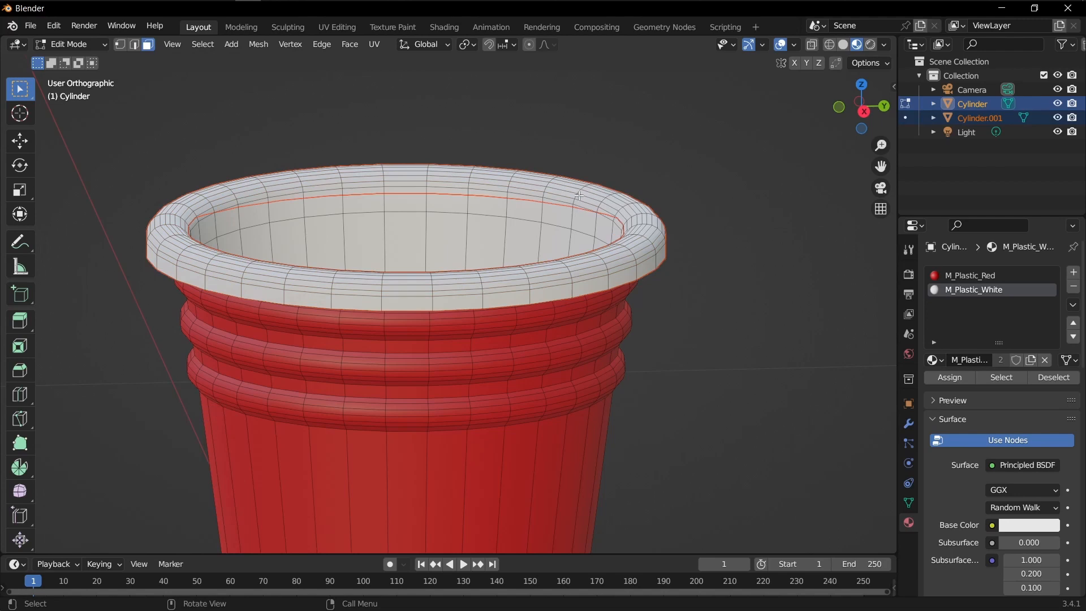
key("ctrl+Tab")
left_click(467, 195)
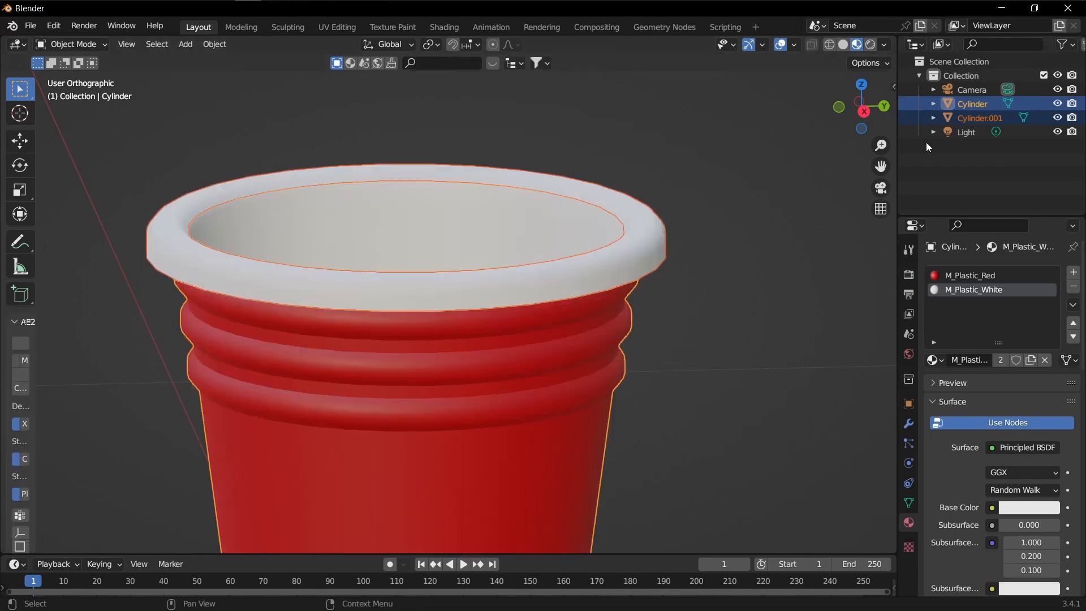
Step: Select the separated rim object and hide the original cup
left_click(975, 118)
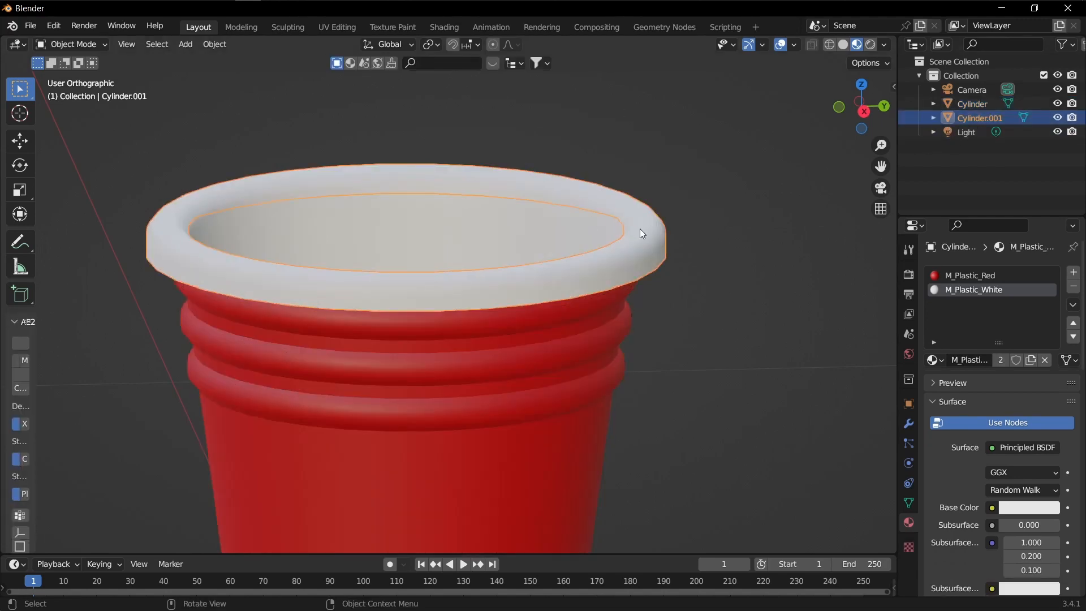
middle_click_drag(640, 229, 633, 266)
left_click(1058, 104)
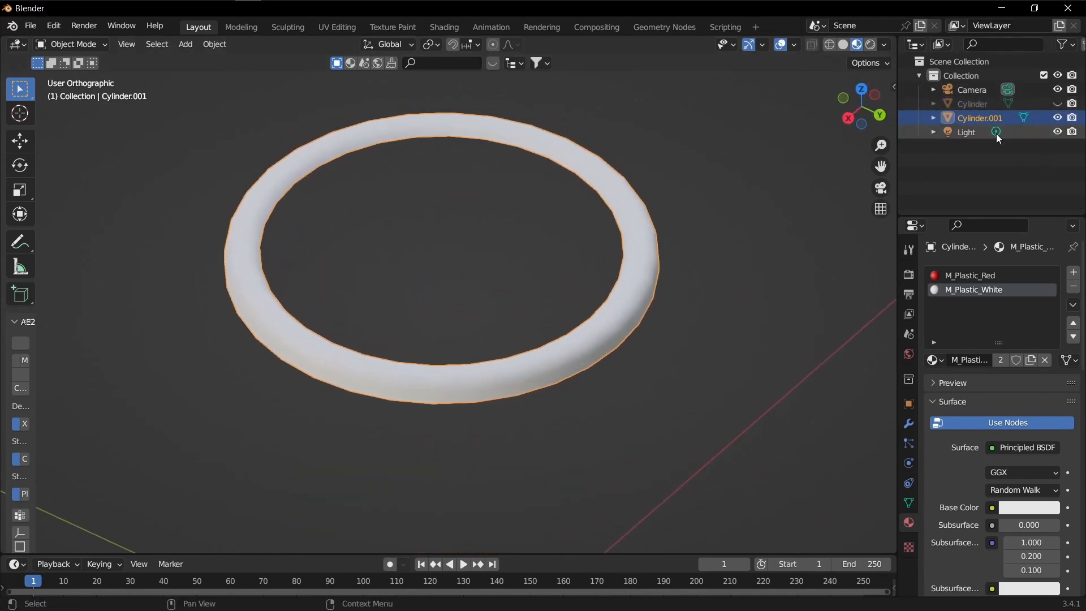
Step: Rename the original cup Cofee_Cup and the separated rim Coffee_Cup_Cover
left_click(968, 102)
double_click(969, 102)
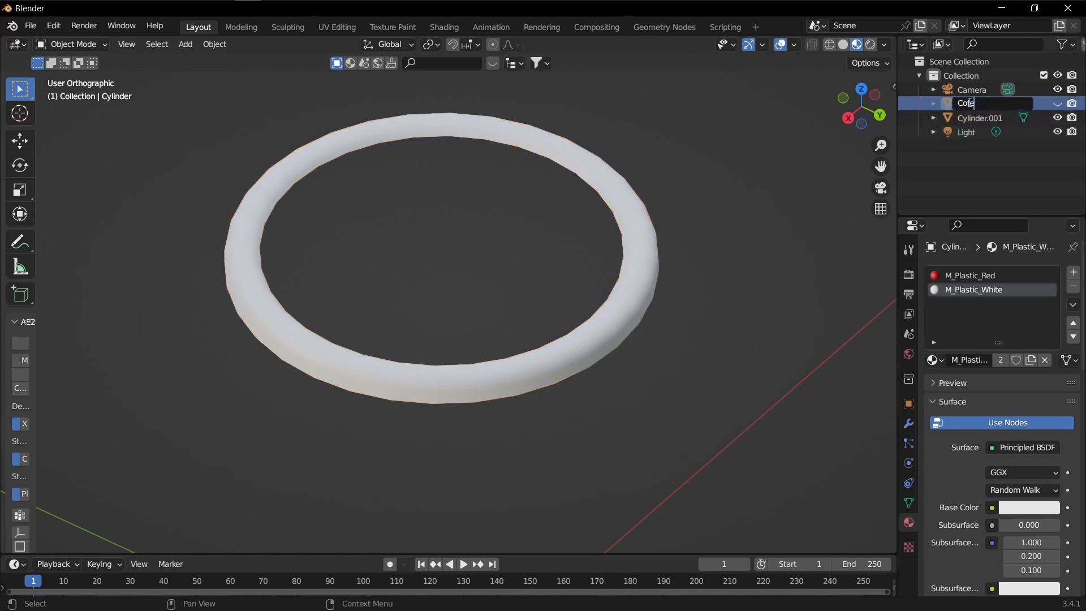
type("Cofee_Cup")
key("Return")
left_click(974, 117)
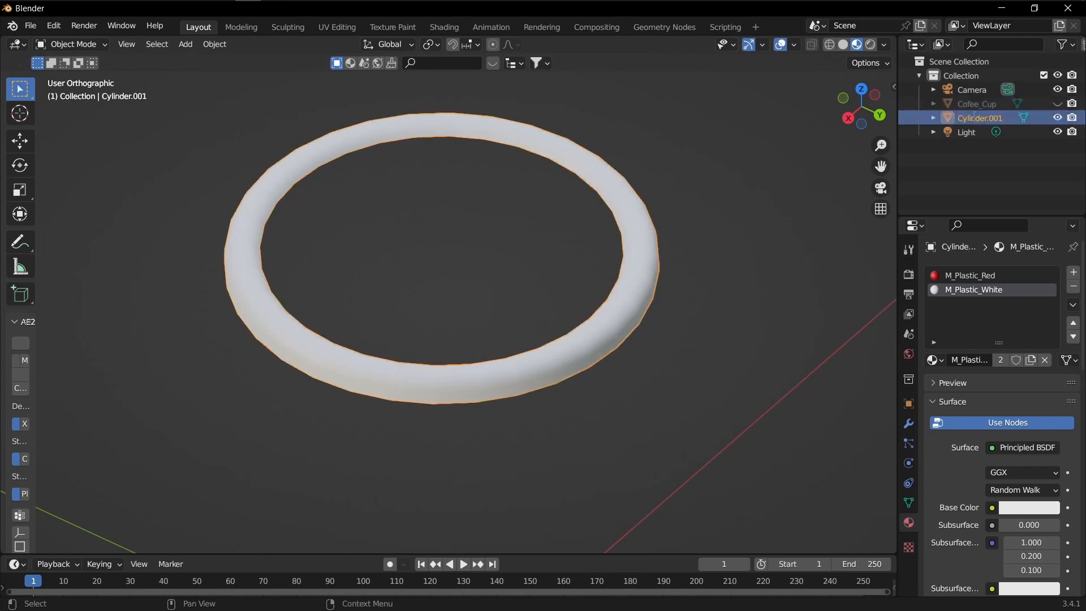
double_click(974, 117)
type("Coffee_Cup")
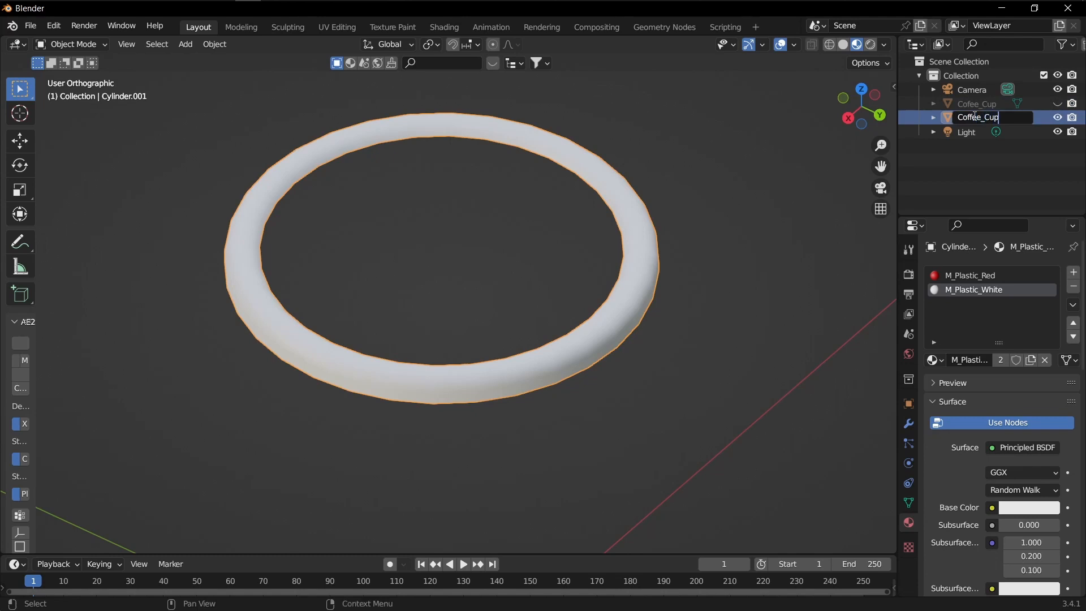
type("_Cover")
key("Return")
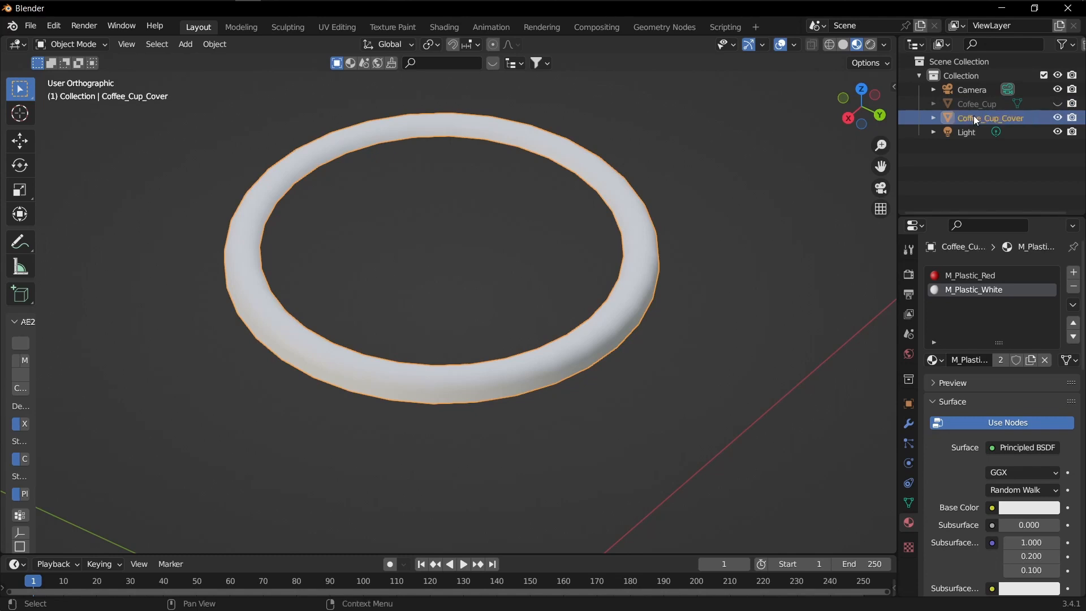
Step: Enter Edit Mode on the cover with edge selection and select the edge loop around its inner opening
middle_click_drag(535, 350, 608, 339, "shift")
key("ctrl+Tab")
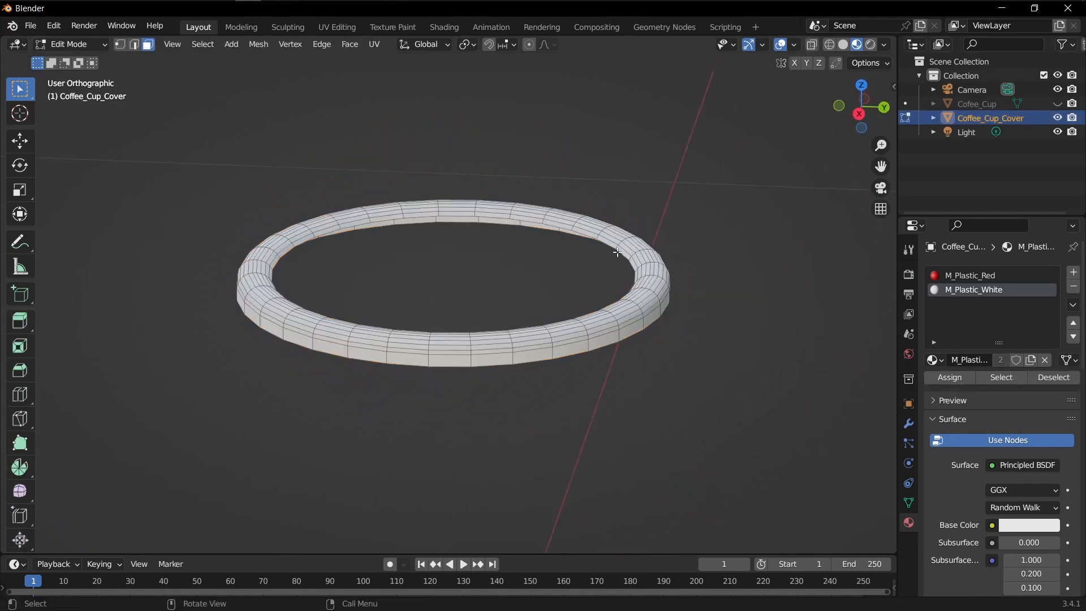
scroll(617, 252, "up", 3)
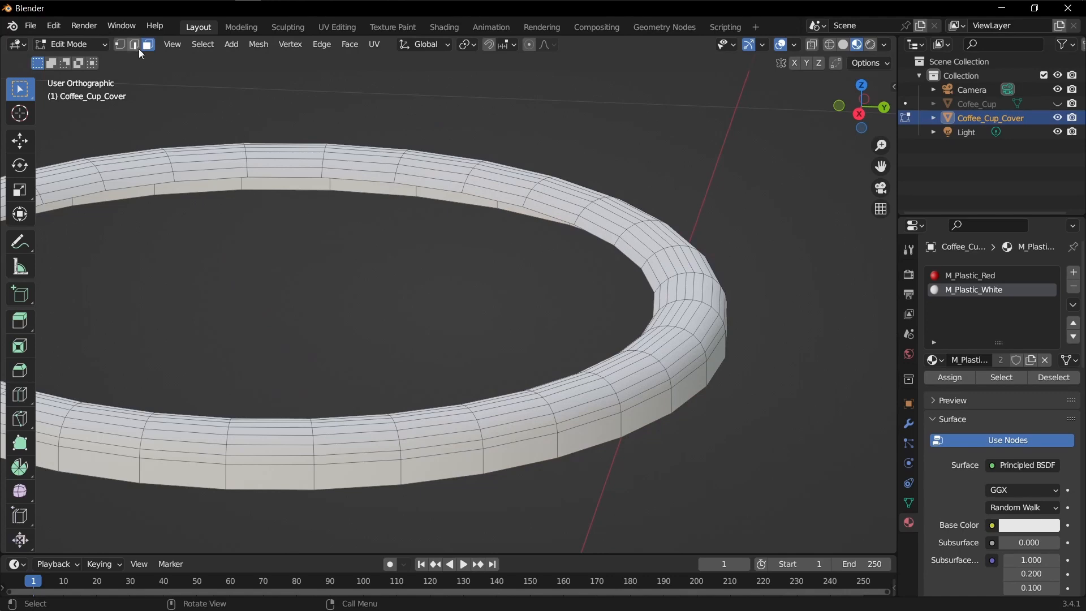
left_click(135, 45)
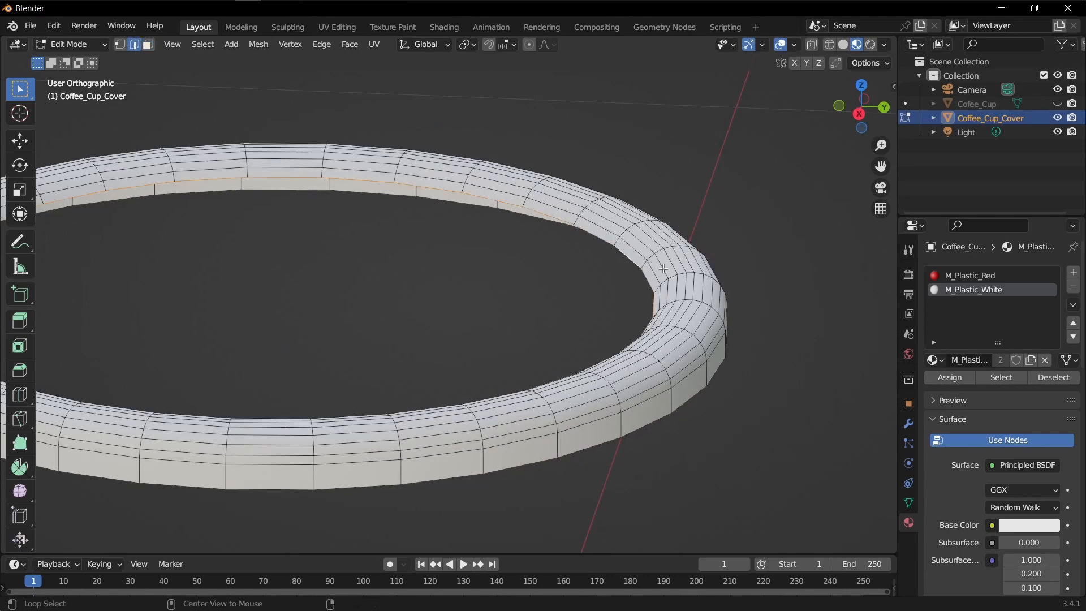
middle_click_drag(698, 290, 741, 298)
scroll(717, 276, "down", 2)
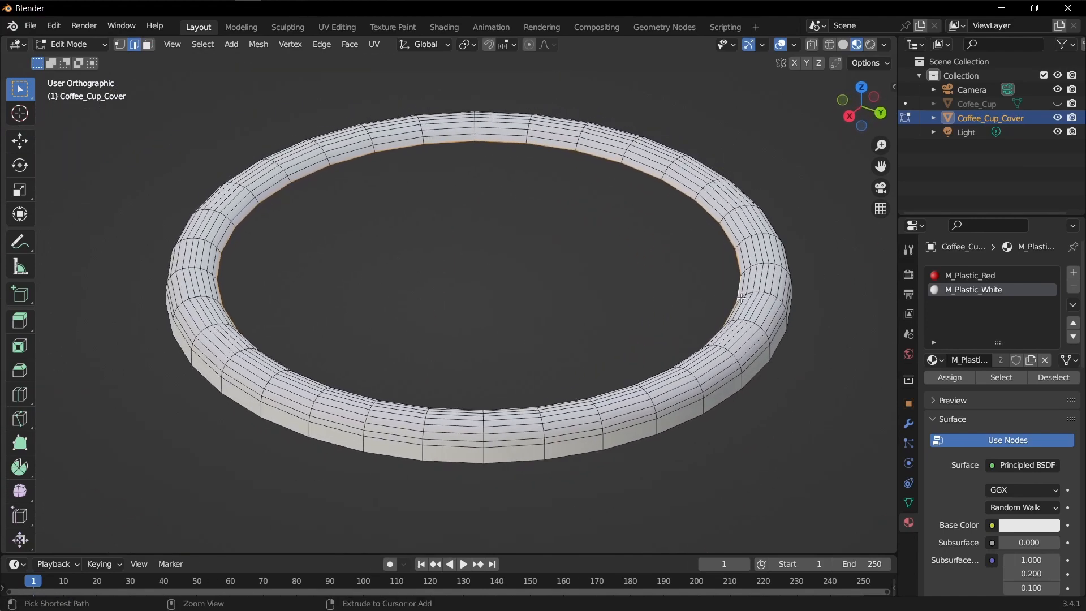
Step: Close the cover's opening with Grid Fill using a span of 8 and return to Object Mode
key("ctrl+f")
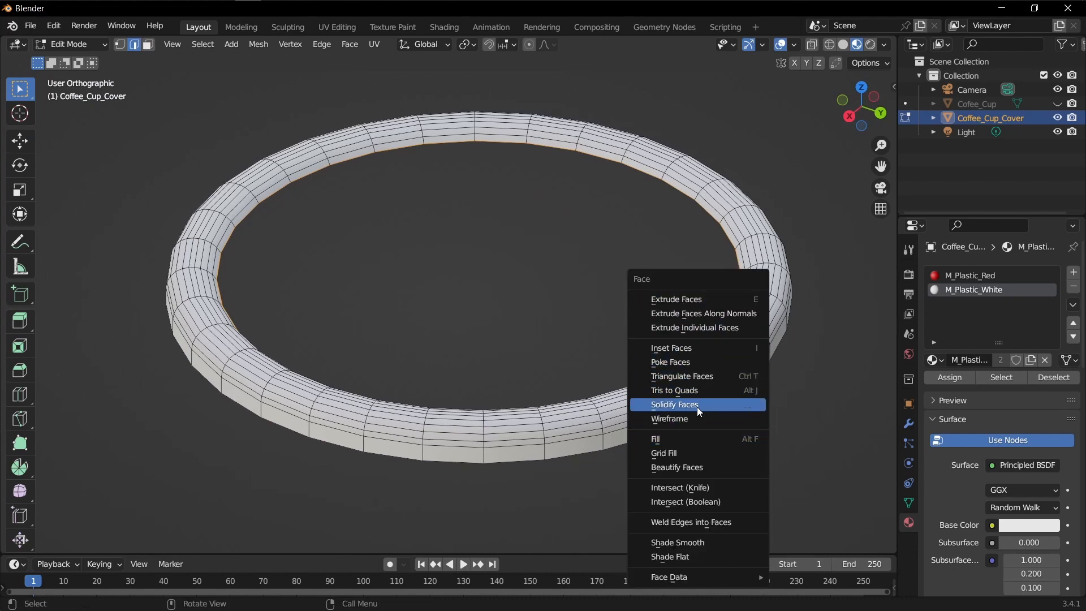
left_click(674, 453)
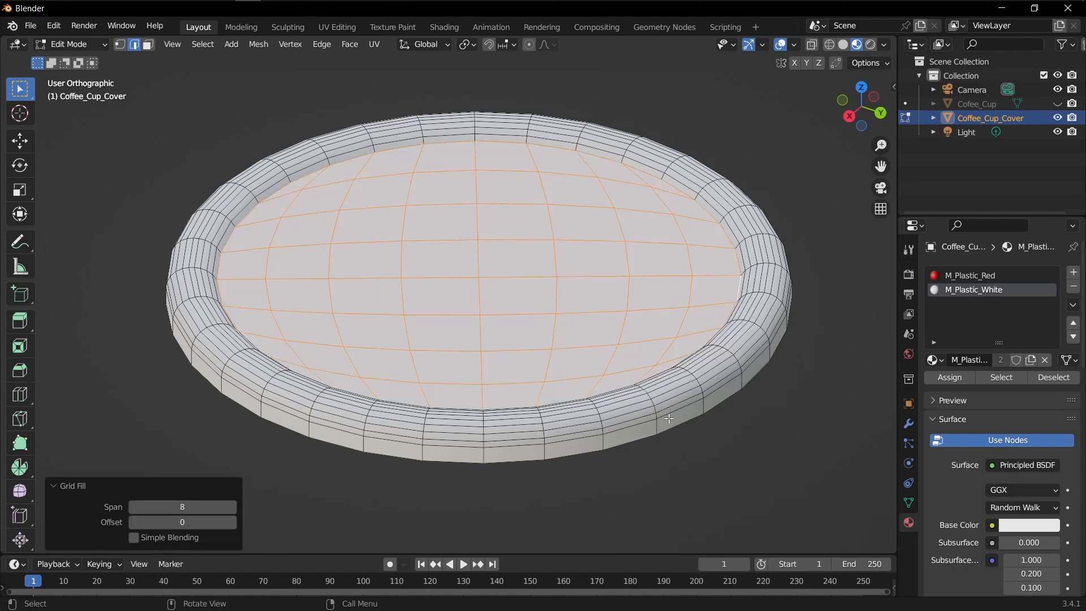
scroll(584, 272, "down", 2)
middle_click_drag(584, 272, 625, 331)
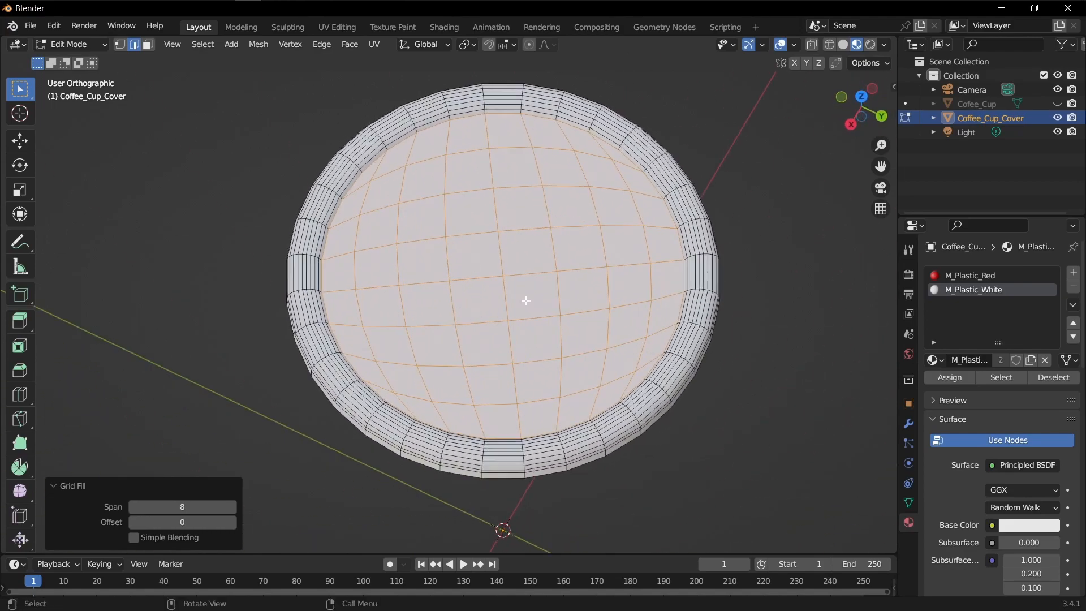
middle_click_drag(525, 301, 622, 224)
key("ctrl+Tab")
left_click(596, 258)
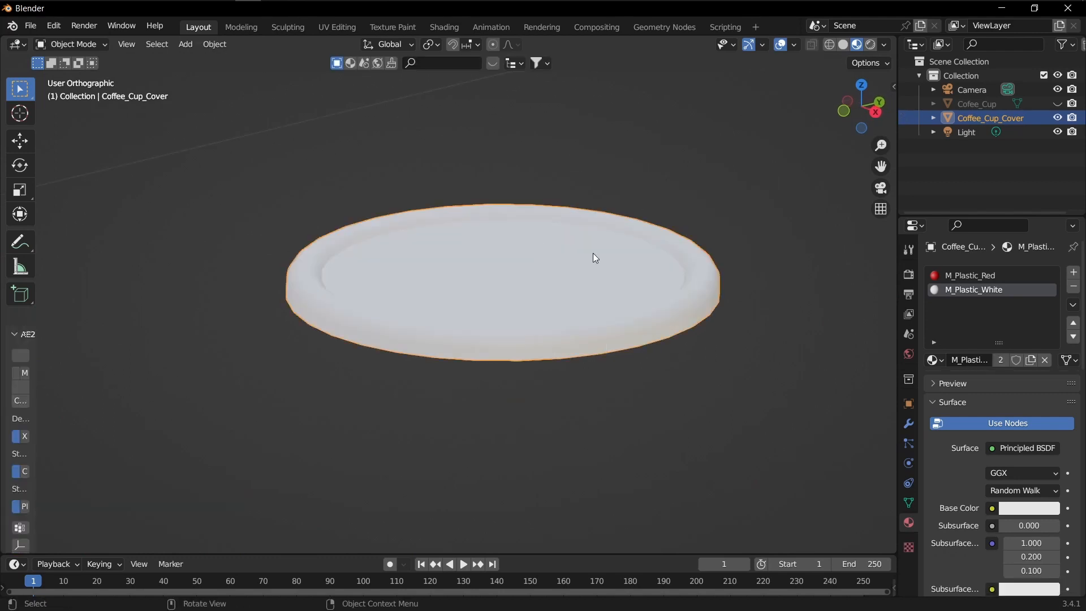
Step: Add a Solidify modifier with an offset of 1 to the cover and unhide the cup
middle_click_drag(596, 258, 715, 283)
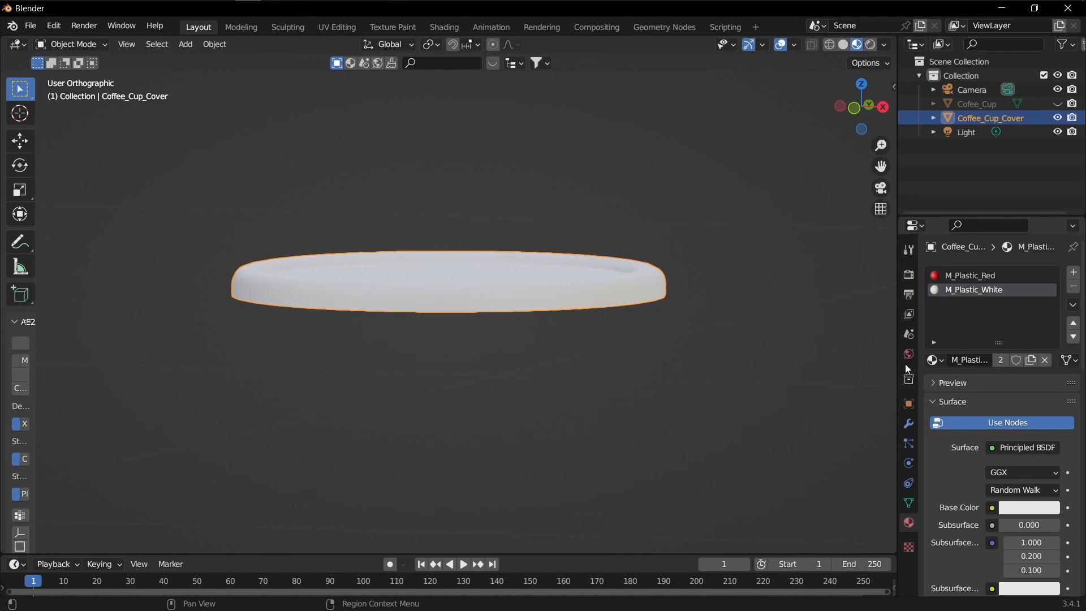
left_click(909, 424)
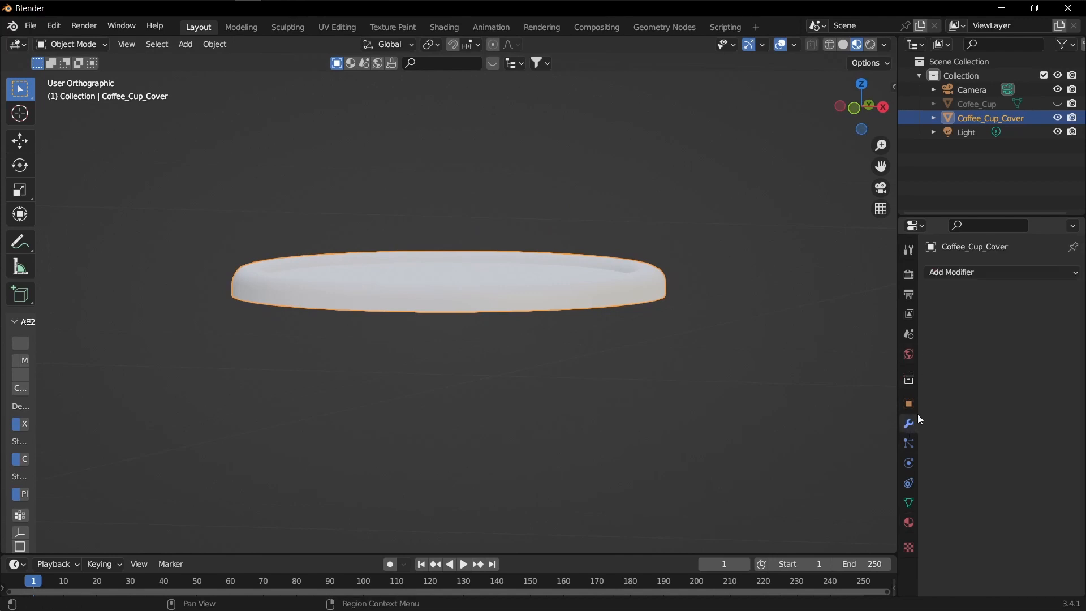
left_click(950, 274)
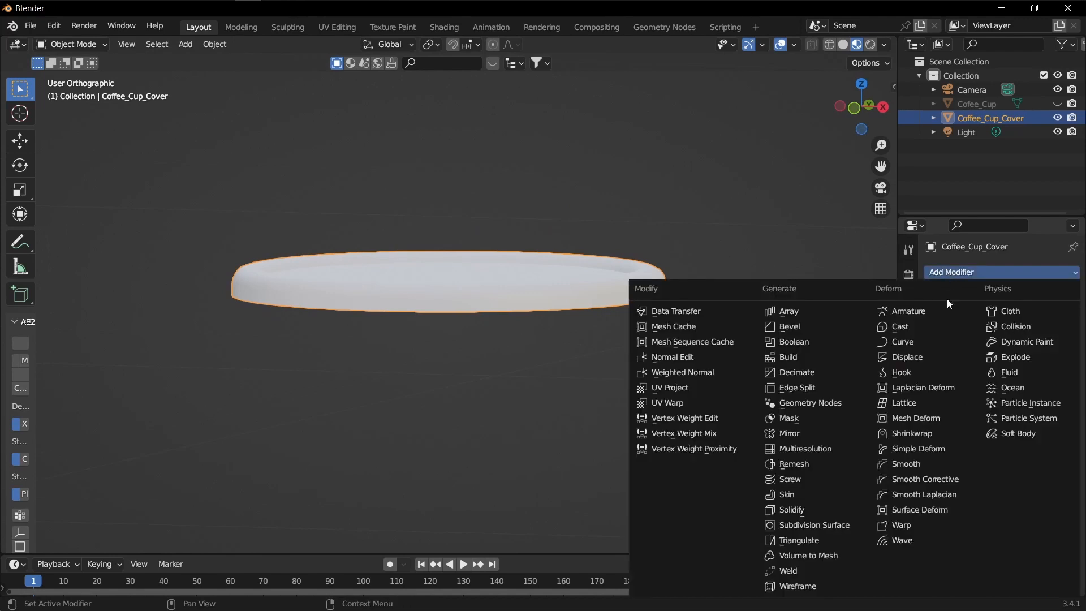
left_click(815, 513)
left_click_drag(996, 352, 1059, 351)
middle_click_drag(810, 291, 795, 236)
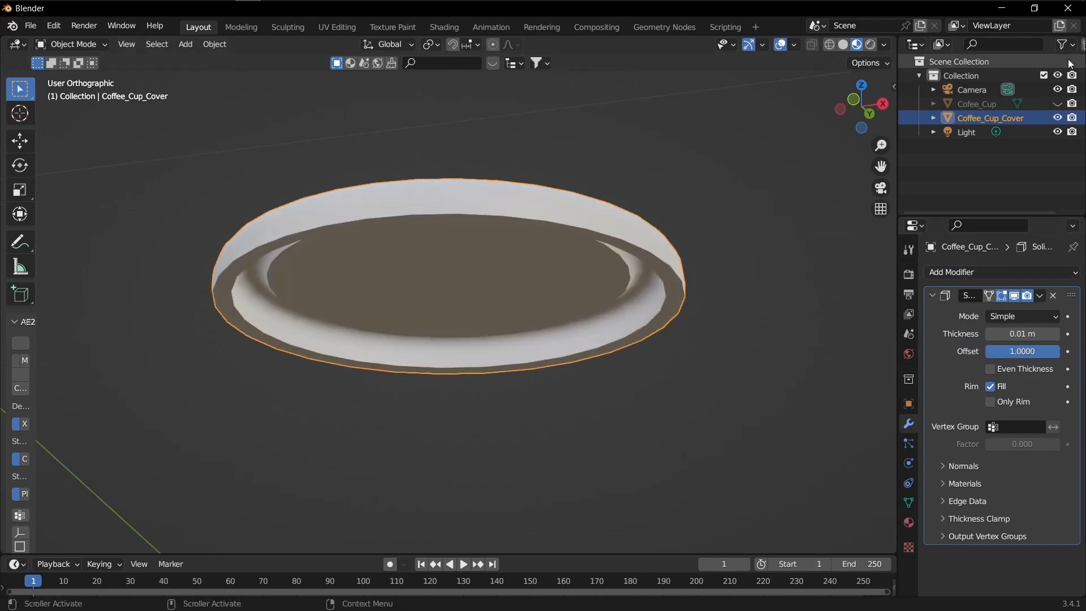
left_click(1057, 104)
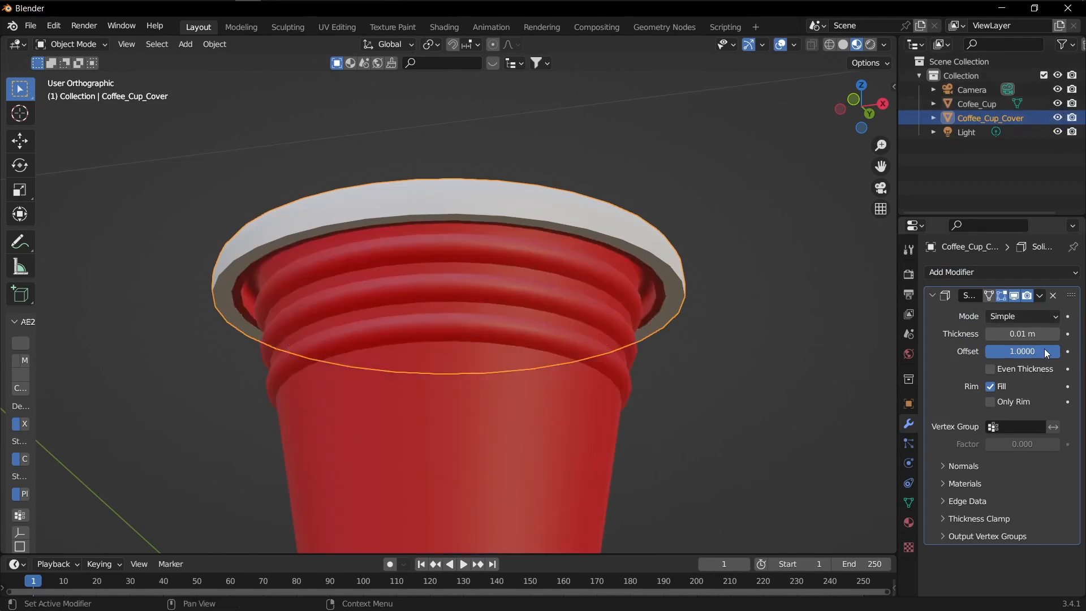
Step: Try a Solidify thickness of 0.001 m on the cover, keeping the offset at 1
mouse_move(1047, 353)
left_mouse_down()
mouse_move(996, 351)
mouse_move(1055, 351)
left_mouse_up()
left_click(1017, 335)
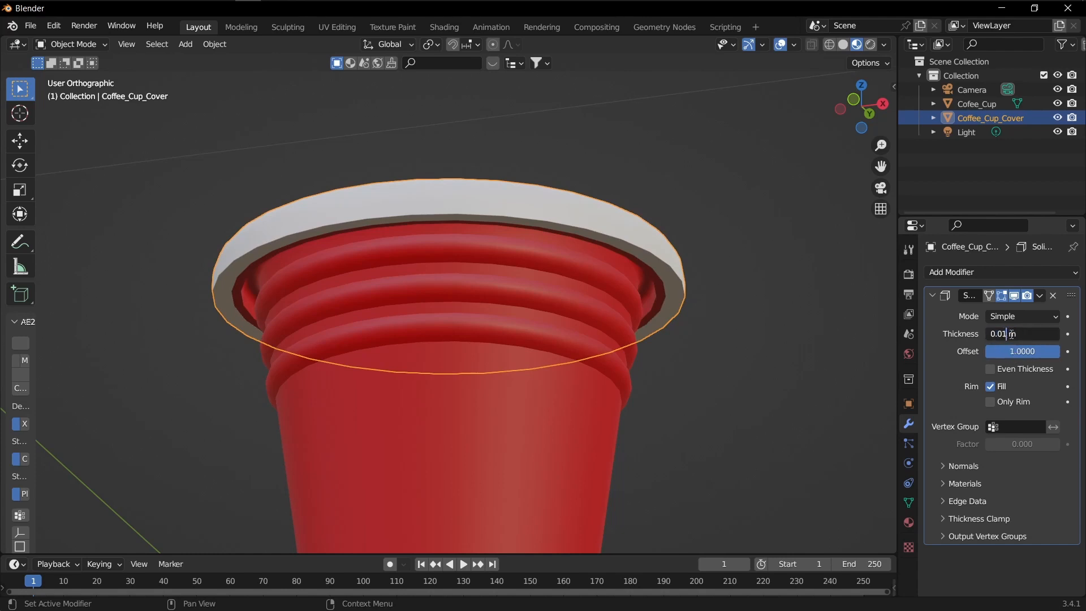
type("0")
key("Return")
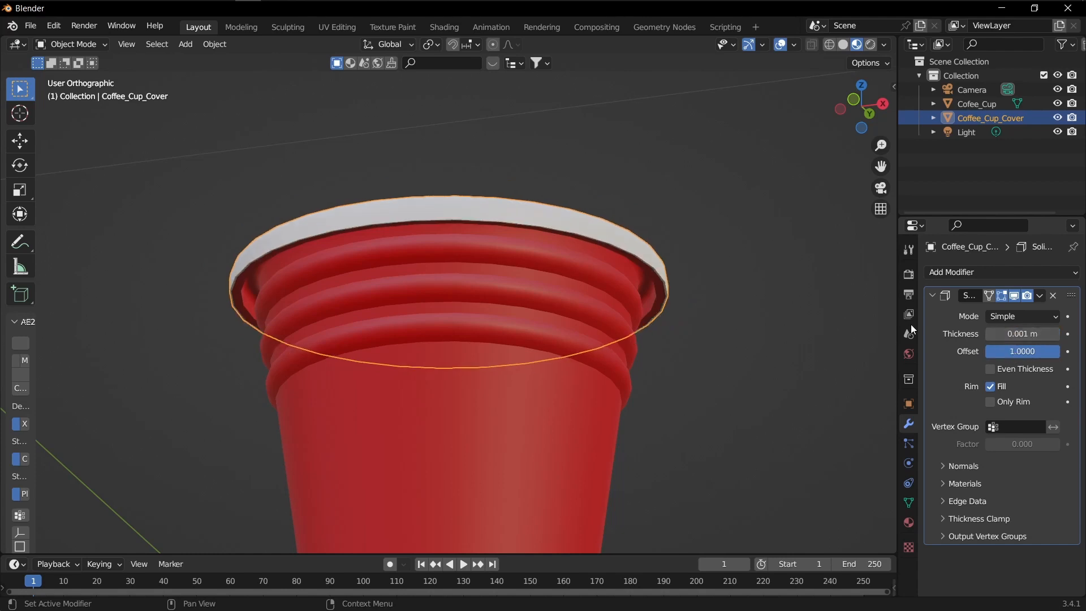
Step: Set the cover's Solidify thickness to 0.002 m and check how it fits over the whole cup
middle_click_drag(687, 256, 681, 278)
scroll(659, 288, "up", 5)
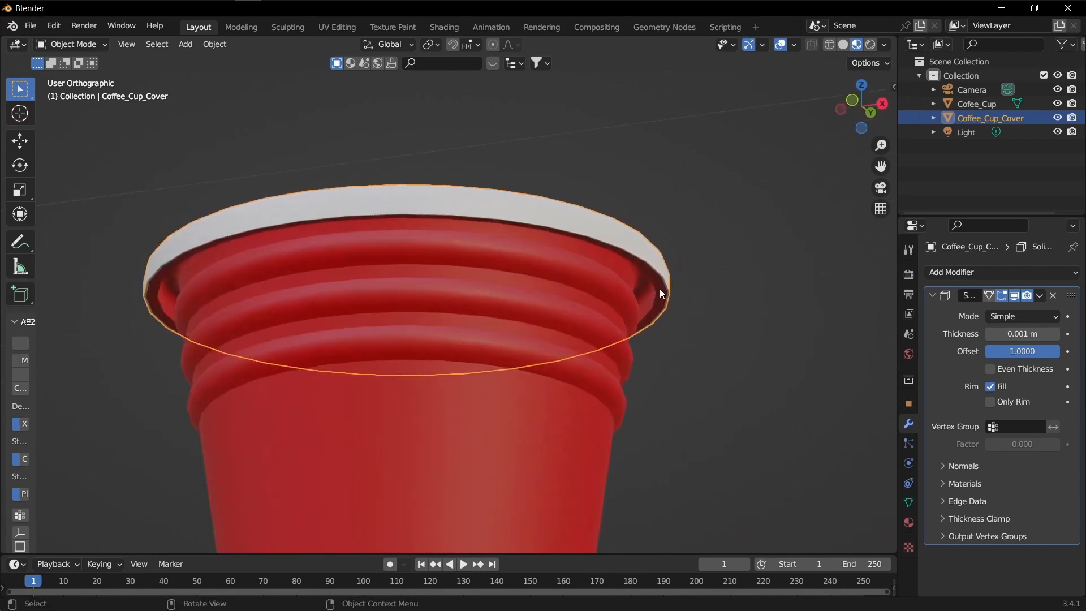
double_click(1013, 333)
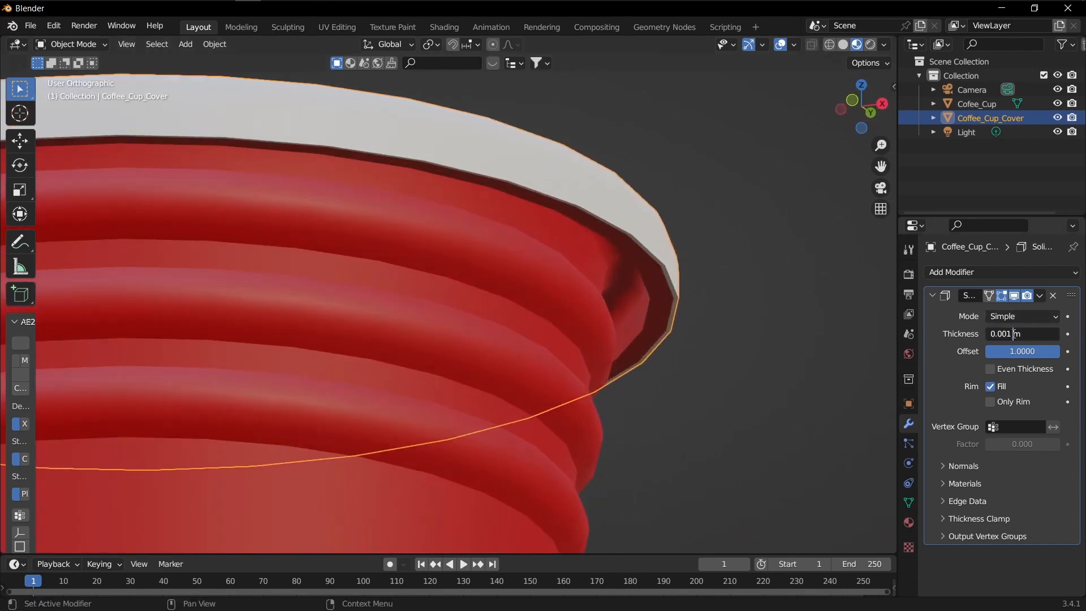
key("BackSpace")
type("2")
key("Return")
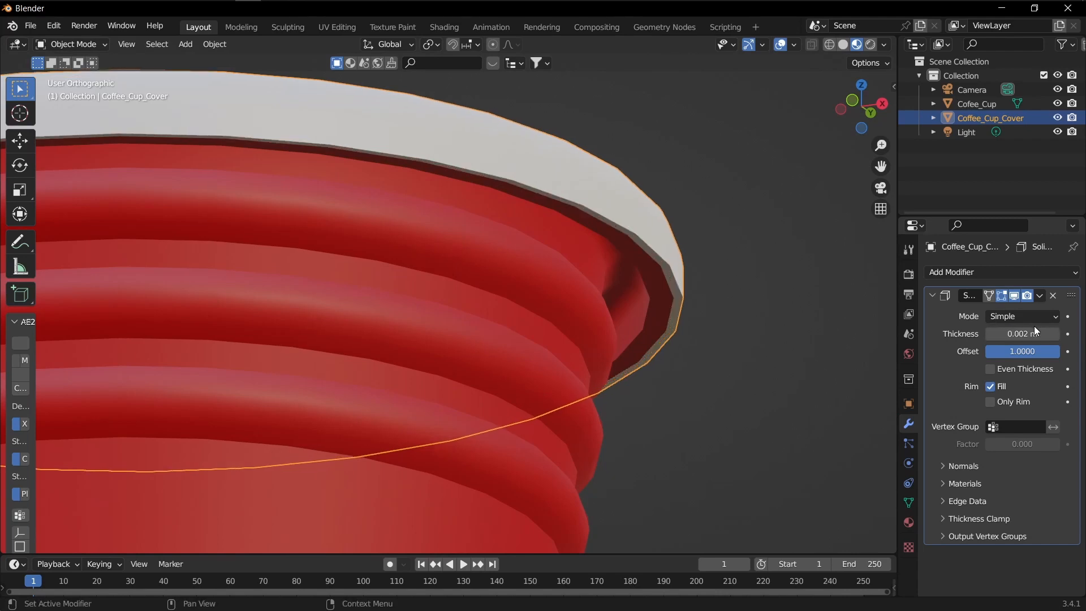
scroll(589, 262, "down", 6)
middle_click_drag(589, 263, 507, 356)
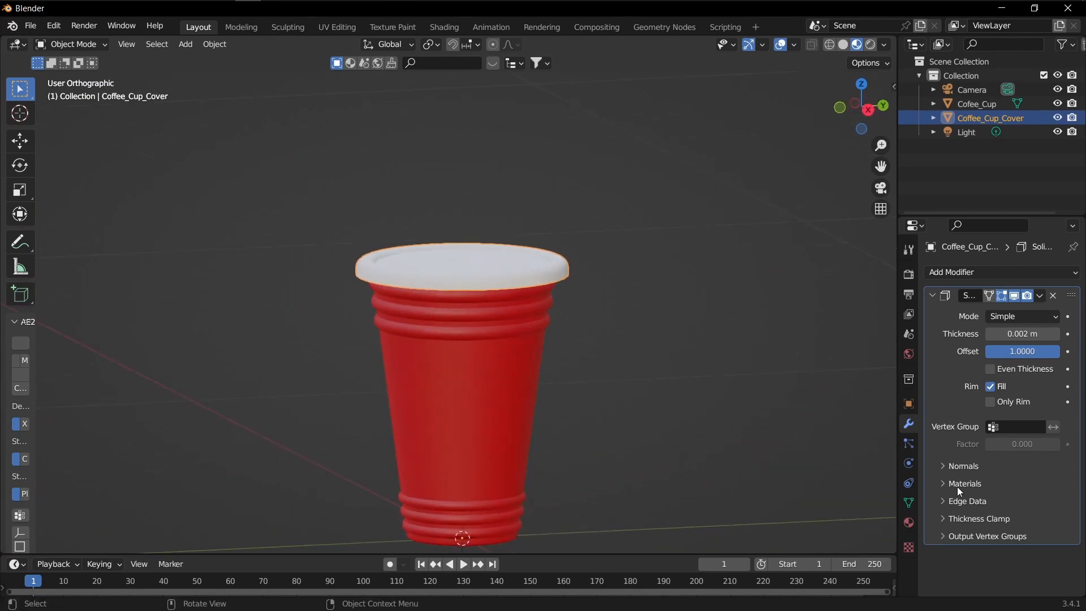
Step: Darken the base color of the cup's M_Plastic_Red material to a very dark reddish brown, then deselect the cup and view it around
left_click(910, 523)
left_click(970, 275)
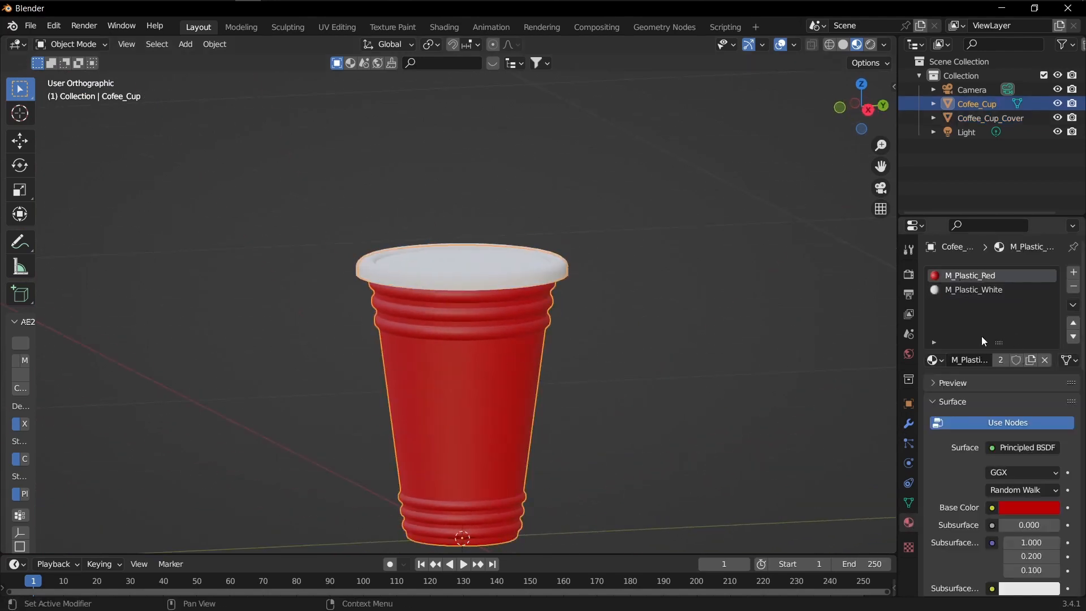
scroll(1019, 465, "down", 3)
left_click(1027, 440)
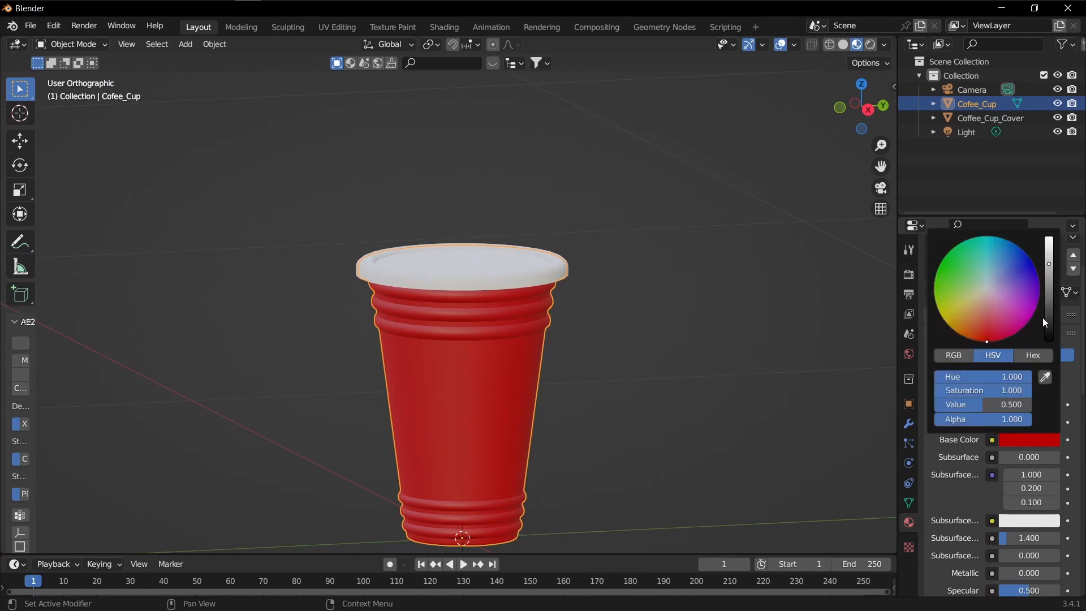
left_click_drag(1046, 323, 1048, 332)
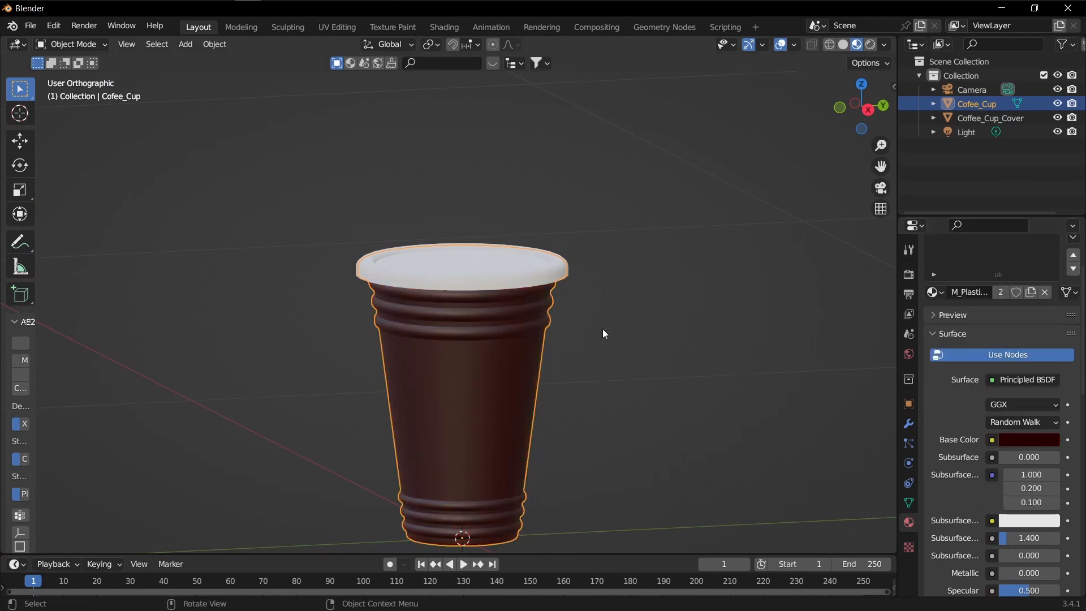
left_click(561, 341)
middle_click_drag(595, 356, 653, 296)
middle_click_drag(663, 317, 458, 348)
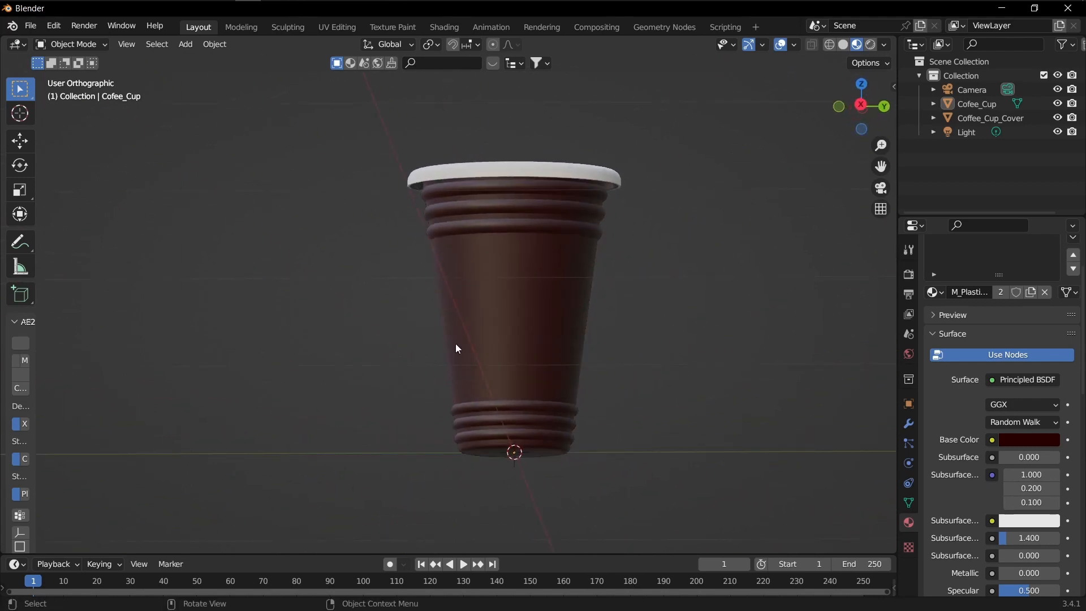